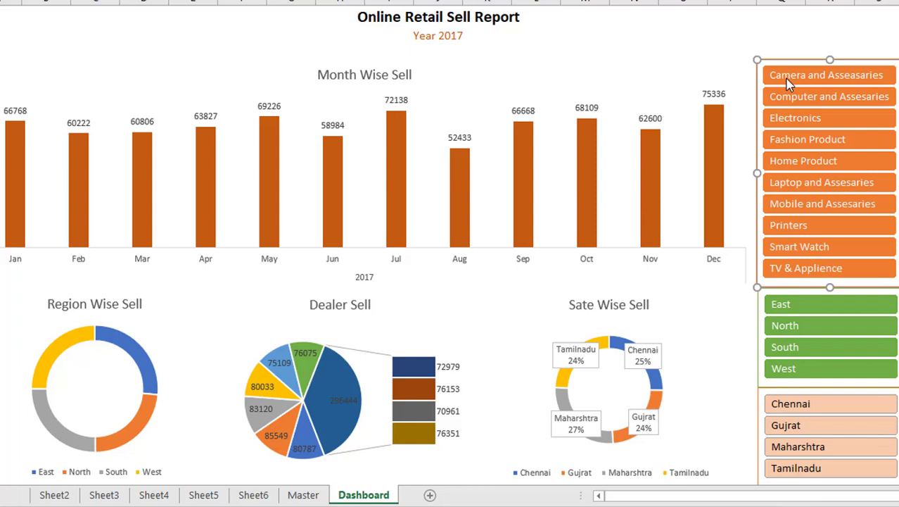
# - Filter the dashboard charts by Chennai, Gujrat, Maharshtra and Tamilnadu in turn
pyautogui.click(784, 411)
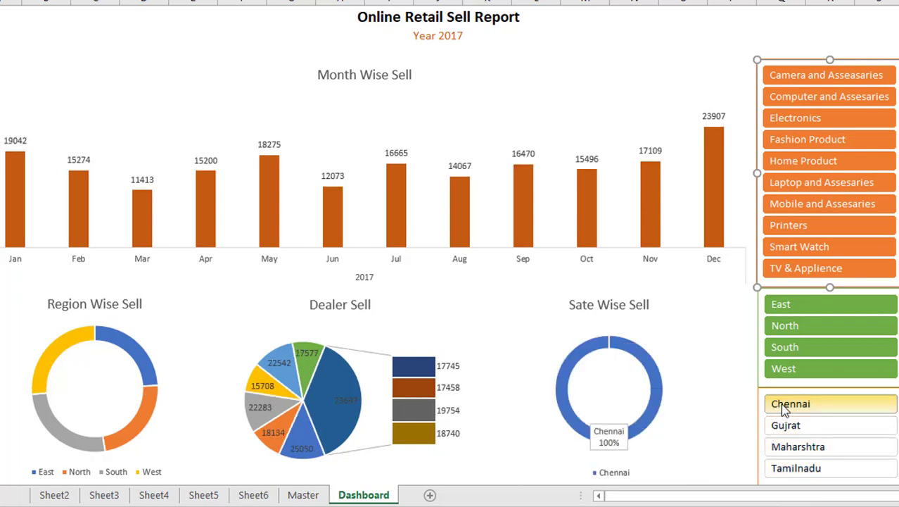
pyautogui.click(787, 424)
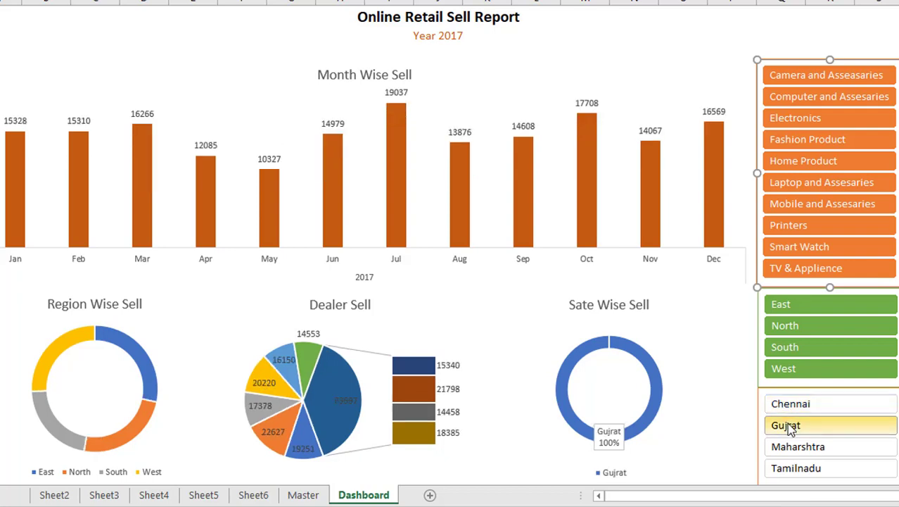
pyautogui.click(794, 448)
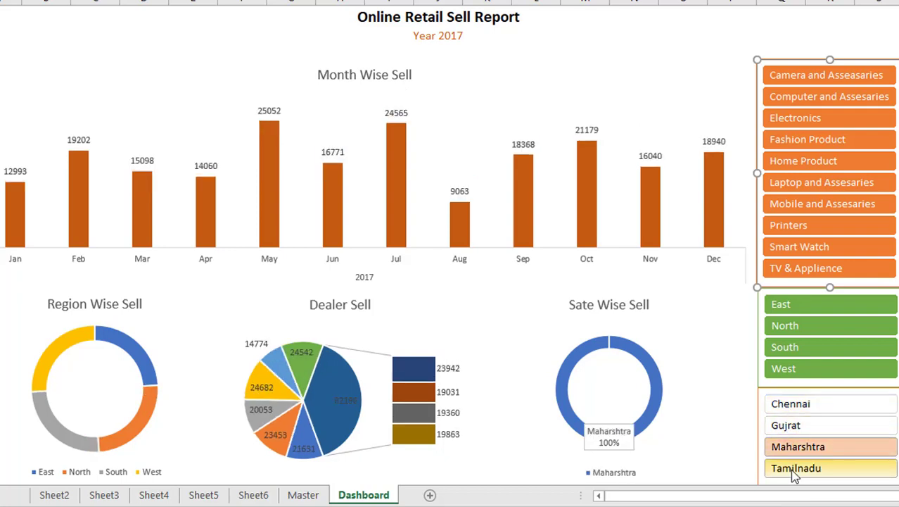
pyautogui.click(793, 471)
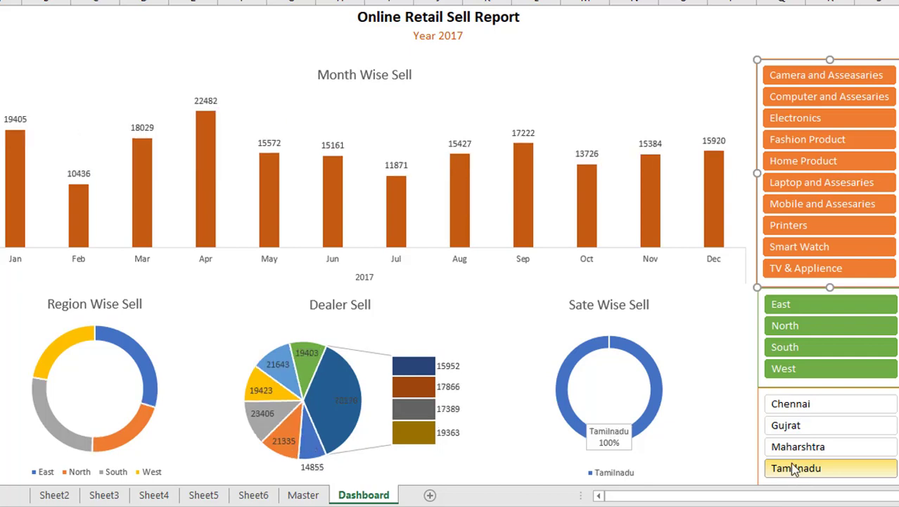
# - Filter the charts by Home Product, then Electronics, and view the Master sales sheet
pyautogui.click(802, 158)
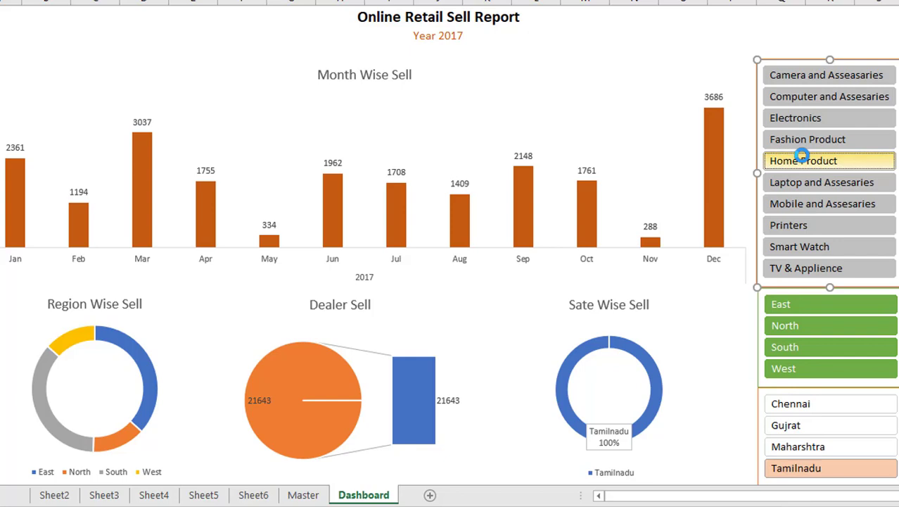
pyautogui.click(813, 119)
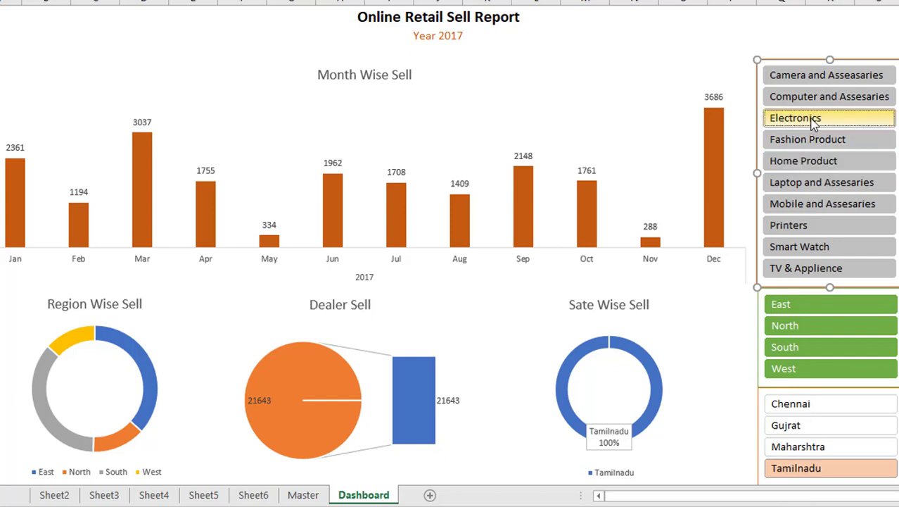
pyautogui.keyDown('ctrl'); pyautogui.click(808, 204); pyautogui.keyUp('ctrl')
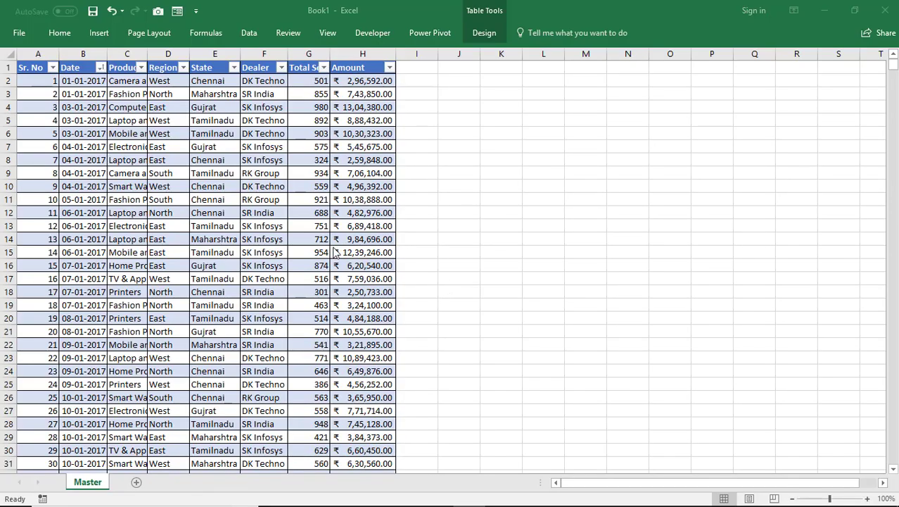
# - Widen the Date (B) and Product (C) columns so their entries show fully
pyautogui.click(35, 68)
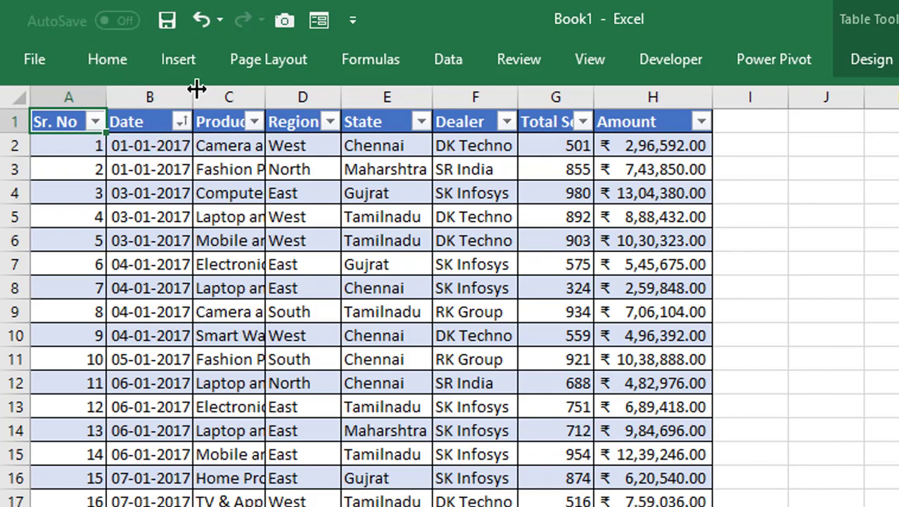
pyautogui.moveTo(198, 89); pyautogui.dragTo(212, 89)
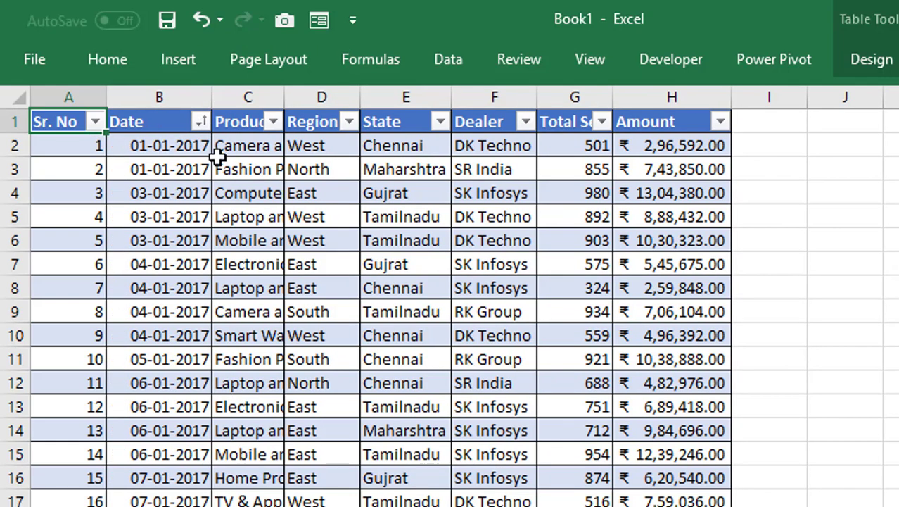
pyautogui.click(238, 145)
pyautogui.moveTo(284, 99); pyautogui.dragTo(369, 111)
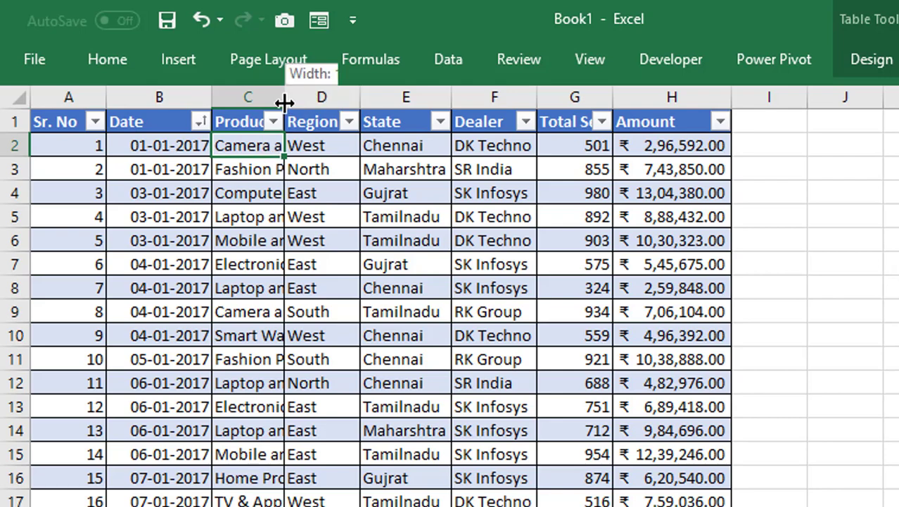
# - Look over the first record's cells D2 through H2 and the G1 header
pyautogui.click(407, 146)
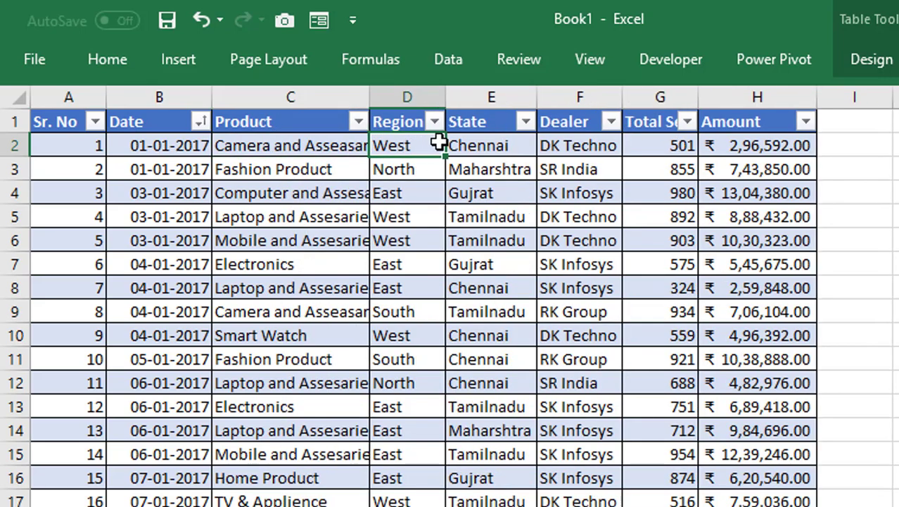
pyautogui.click(463, 139)
pyautogui.click(579, 141)
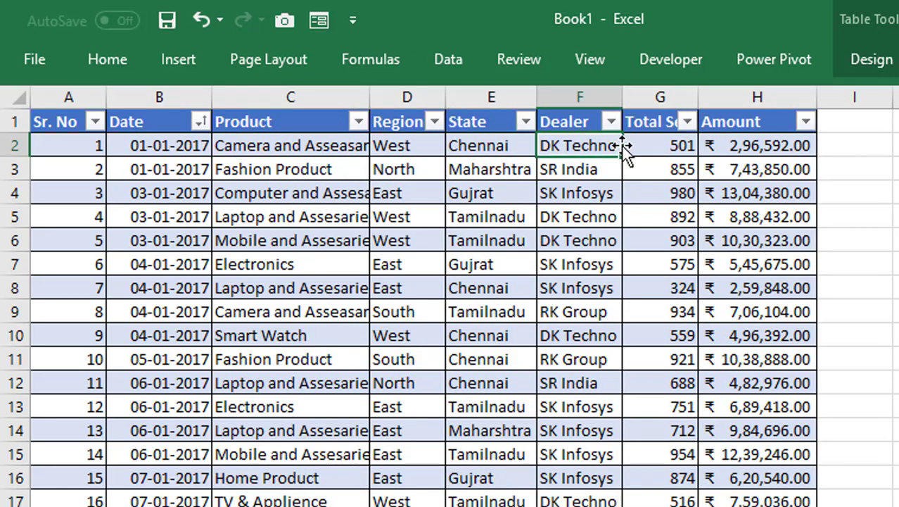
pyautogui.click(662, 122)
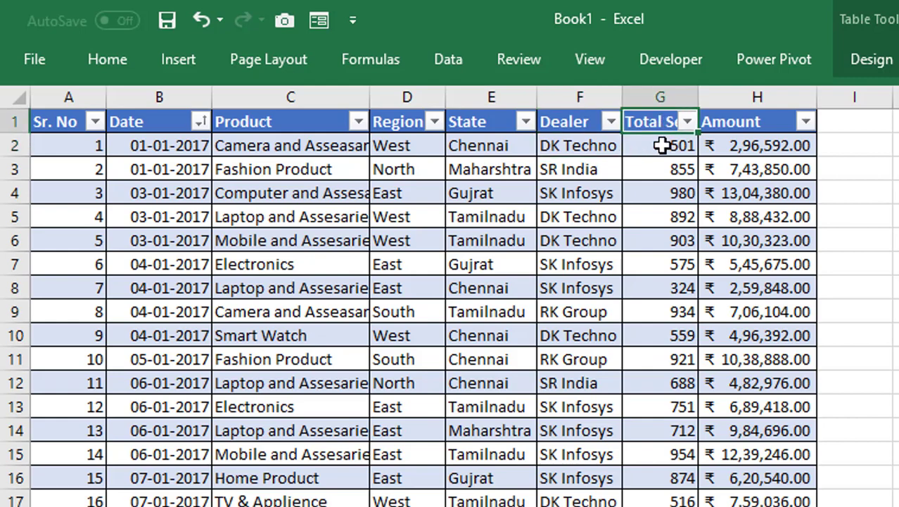
pyautogui.click(738, 146)
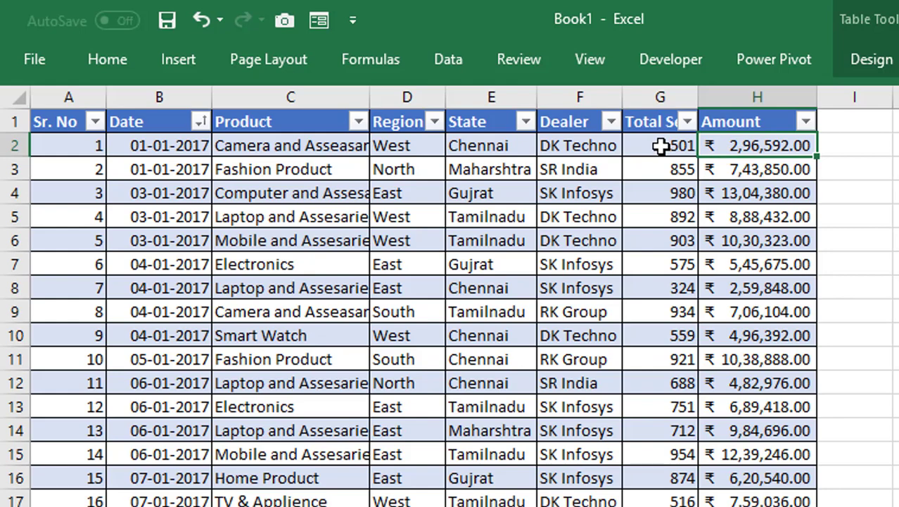
# - Select the Sr. No column from A2 down to the last record
pyautogui.click(79, 121)
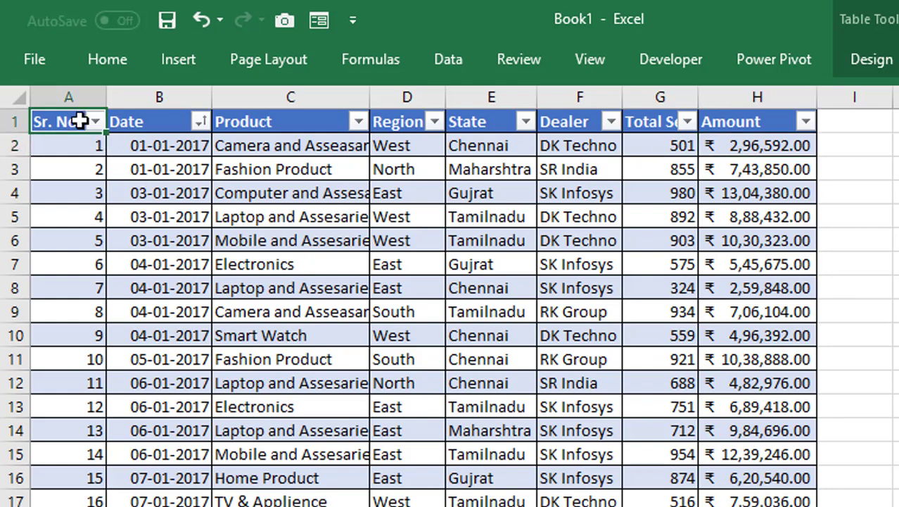
pyautogui.click(81, 144)
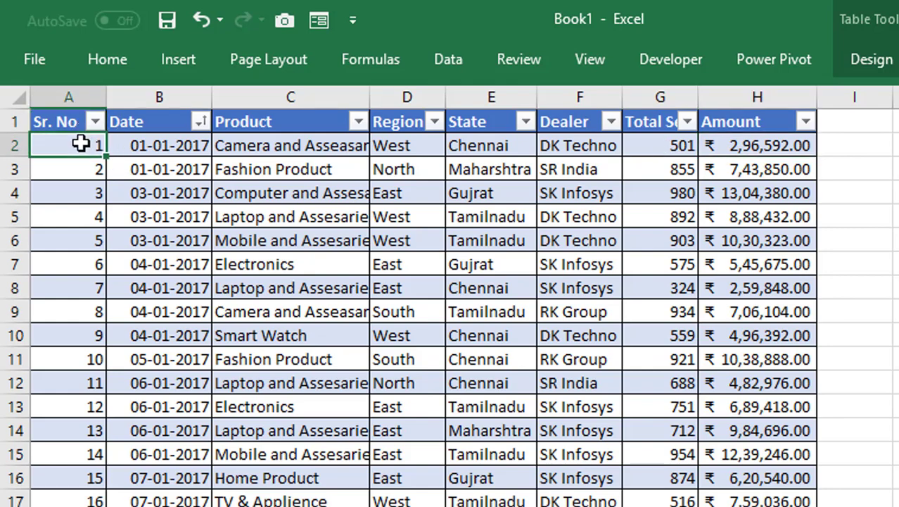
pyautogui.hotkey('ctrl', 'shift', 'Down')
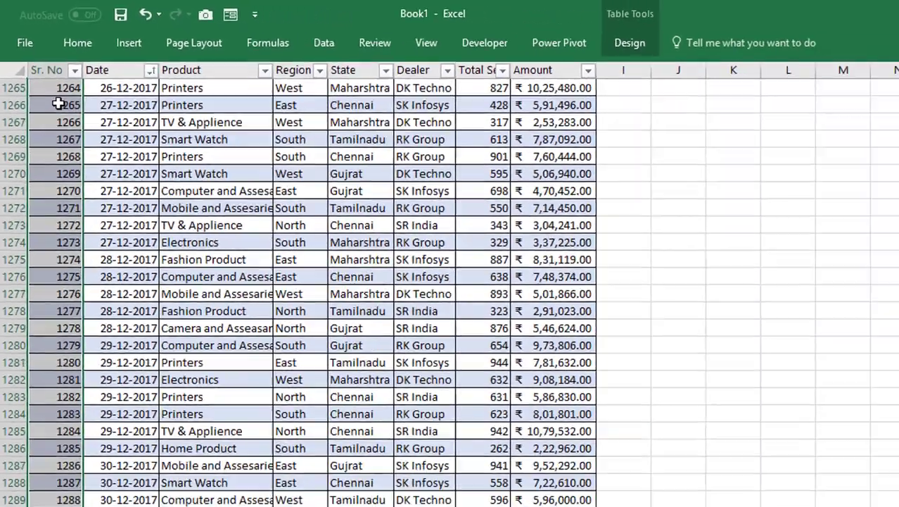
# - Scroll back to the top of the table and select cell C3
pyautogui.scroll(7, 102, 164)
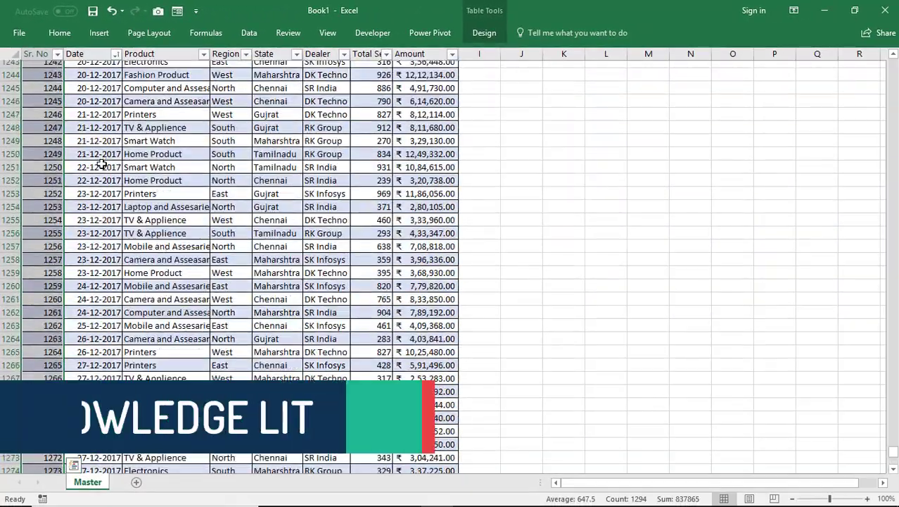
pyautogui.scroll(13, 102, 164)
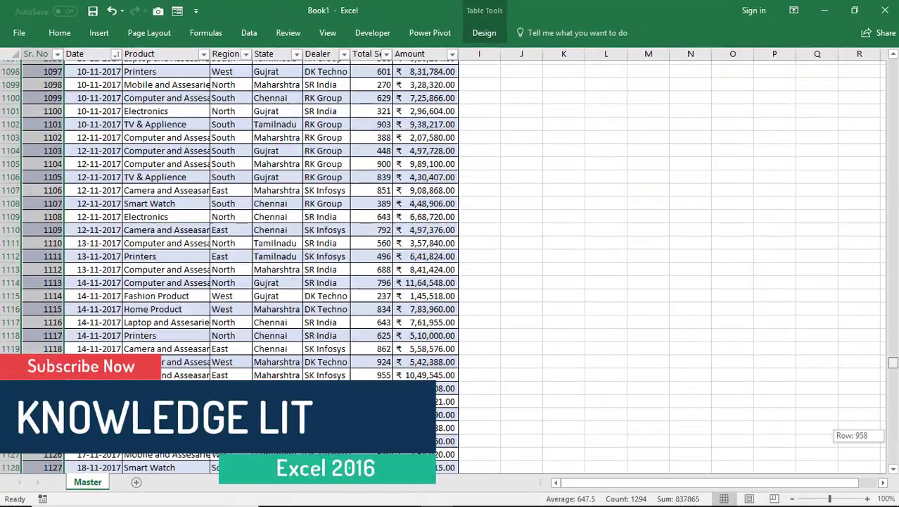
pyautogui.moveTo(894, 440); pyautogui.dragTo(894, 64)
pyautogui.click(143, 97)
pyautogui.click(143, 97)
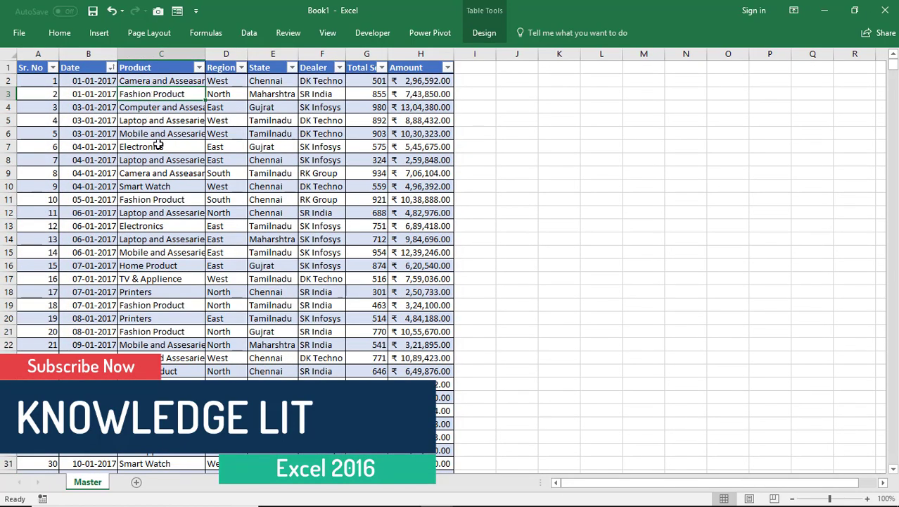
pyautogui.scroll(-2, 161, 146)
pyautogui.scroll(2, 241, 154)
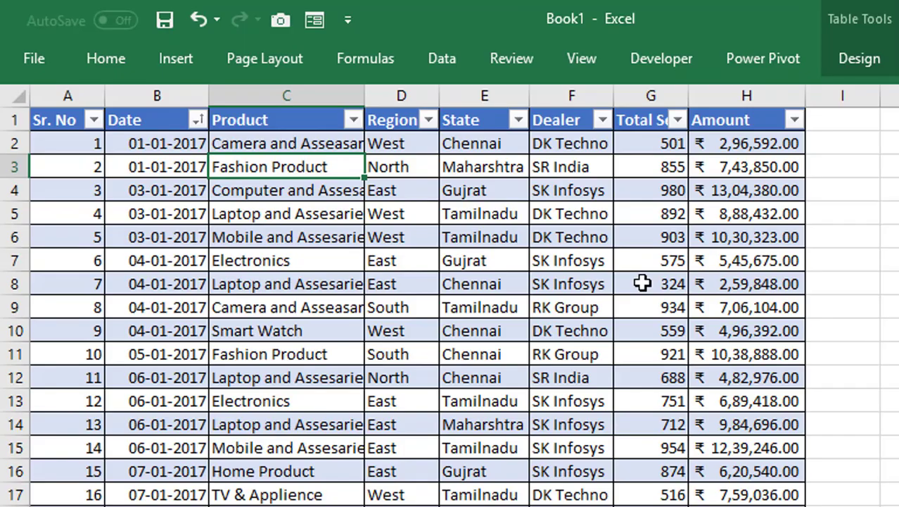
# - Select the table from A1 across the header row and down through all 1,280 records
pyautogui.click(746, 261)
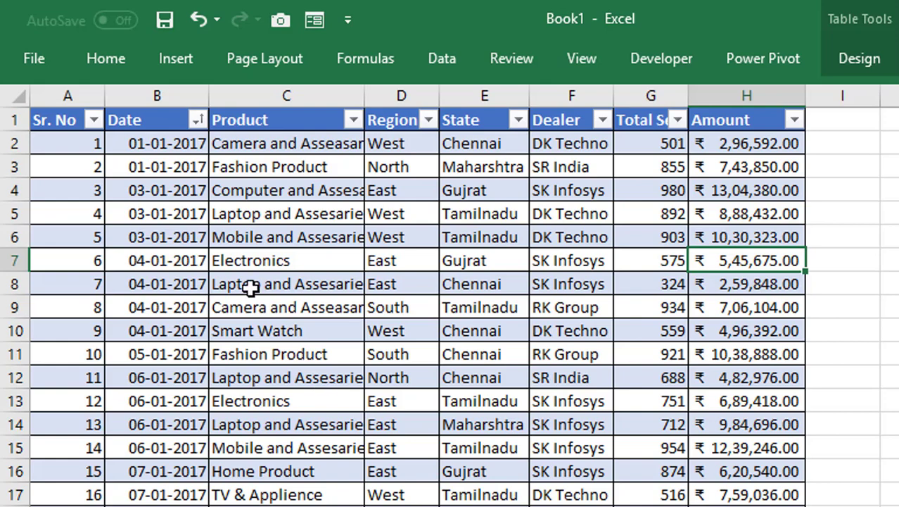
pyautogui.hotkey('ctrl', 'Home')
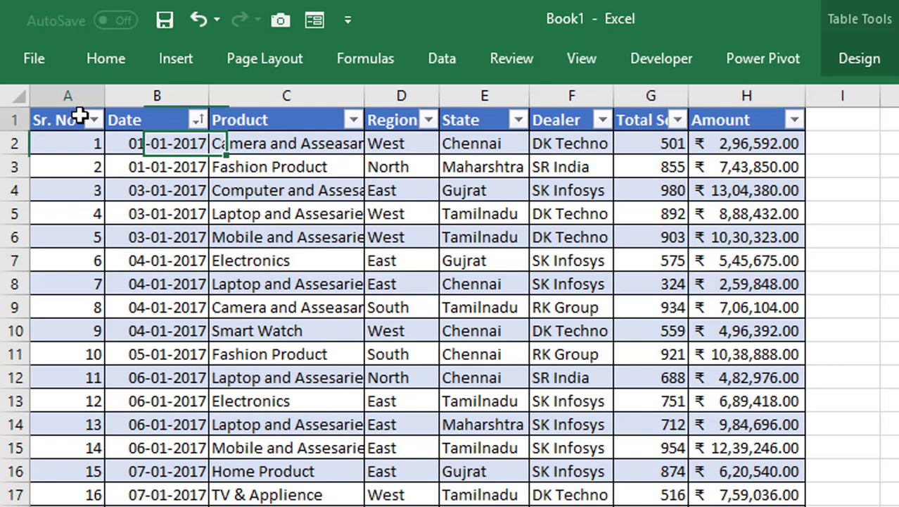
pyautogui.click(81, 116)
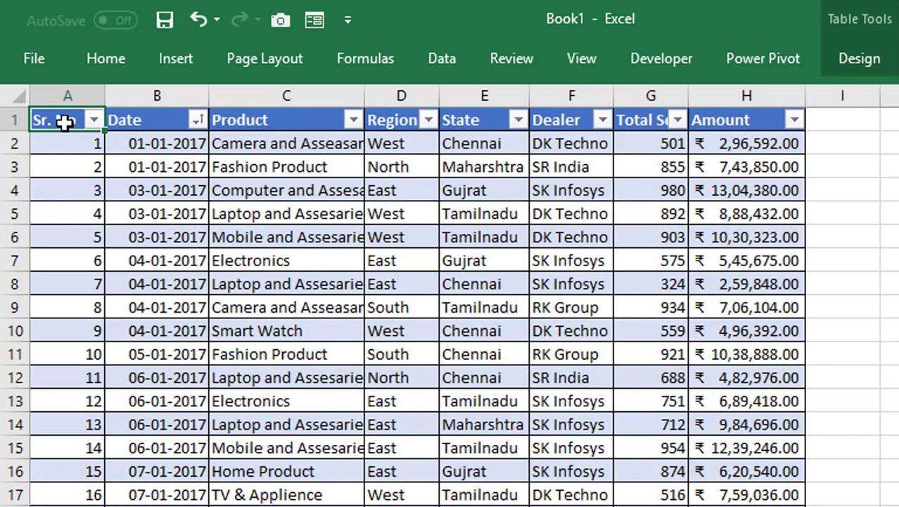
pyautogui.hotkey('ctrl', 'shift', 'Right')
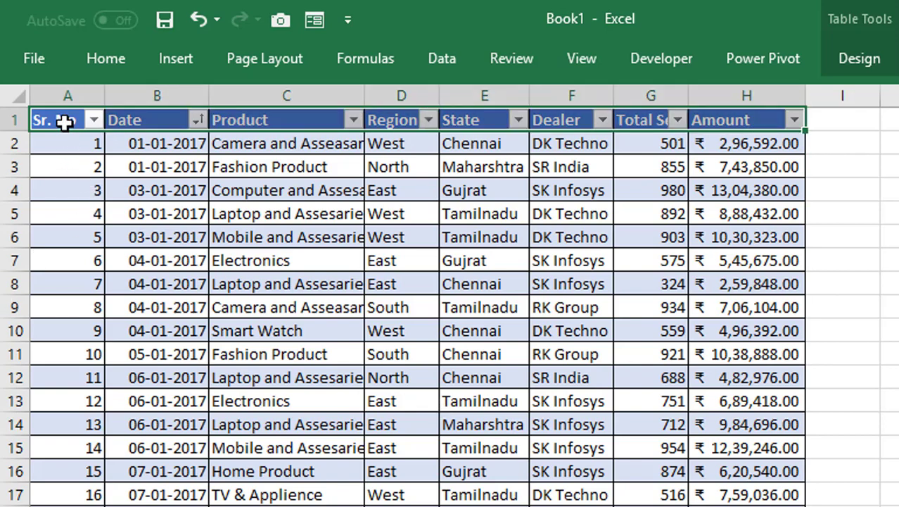
pyautogui.hotkey('ctrl', 'shift', 'Down')
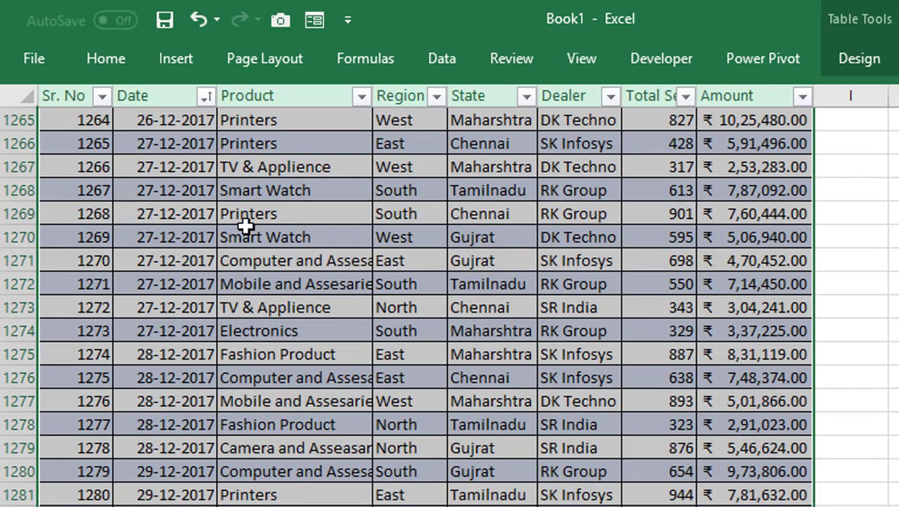
# - Insert a PivotTable from the Master range on a new worksheet, Sheet2
pyautogui.click(184, 66)
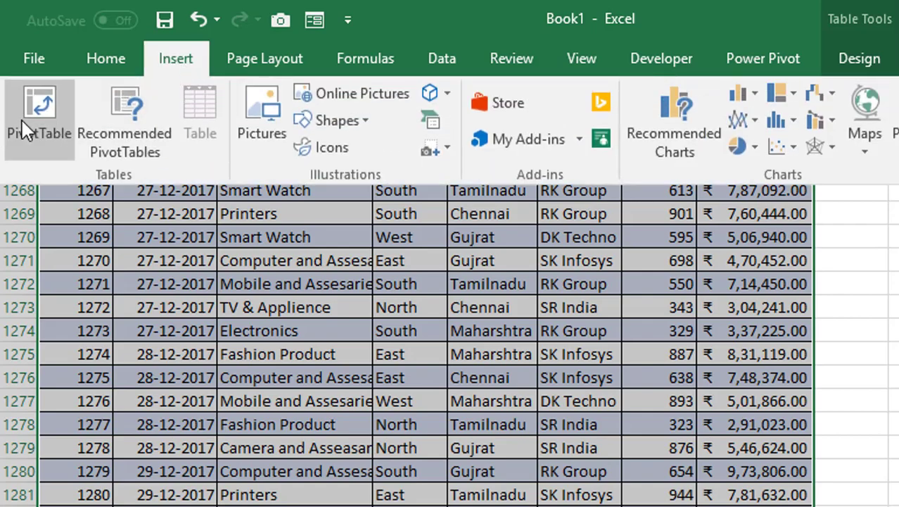
pyautogui.click(30, 116)
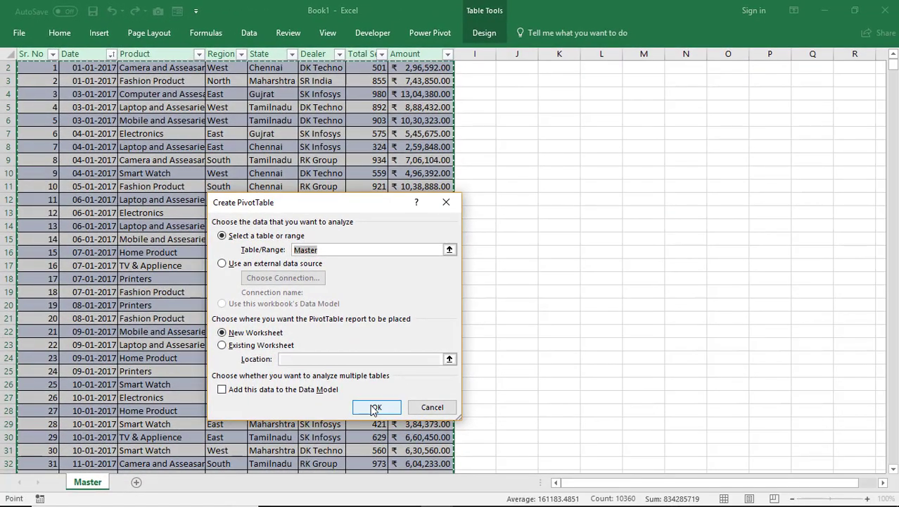
pyautogui.click(375, 407)
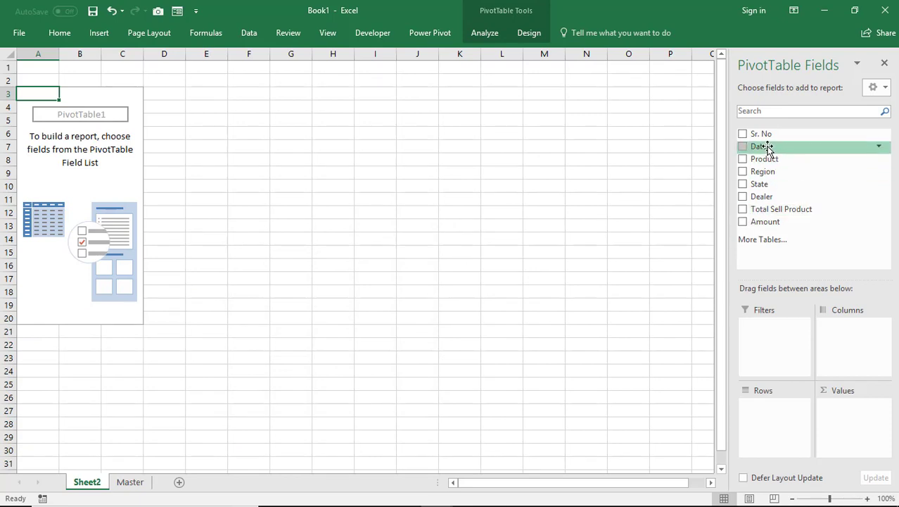
# - Set the pivot to Months in Rows with only Sum of Amount in Values
pyautogui.moveTo(768, 150); pyautogui.dragTo(750, 425)
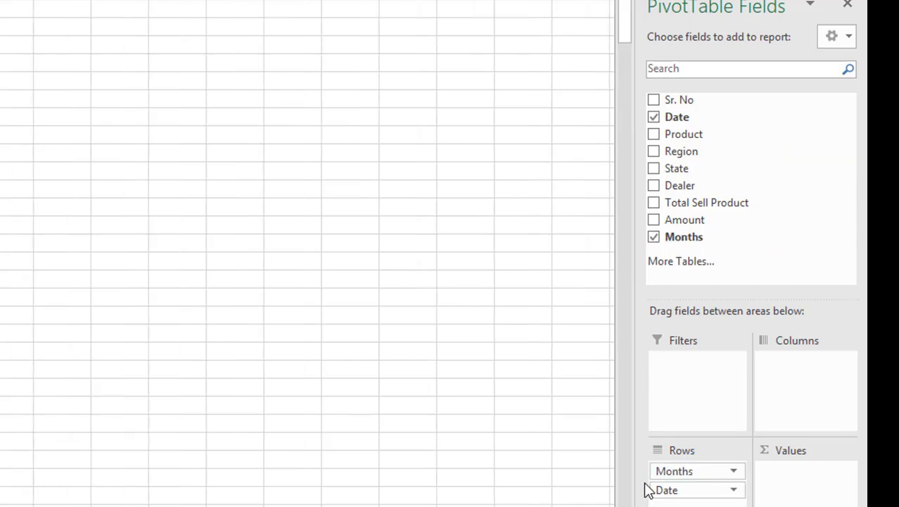
pyautogui.moveTo(674, 492); pyautogui.dragTo(729, 267)
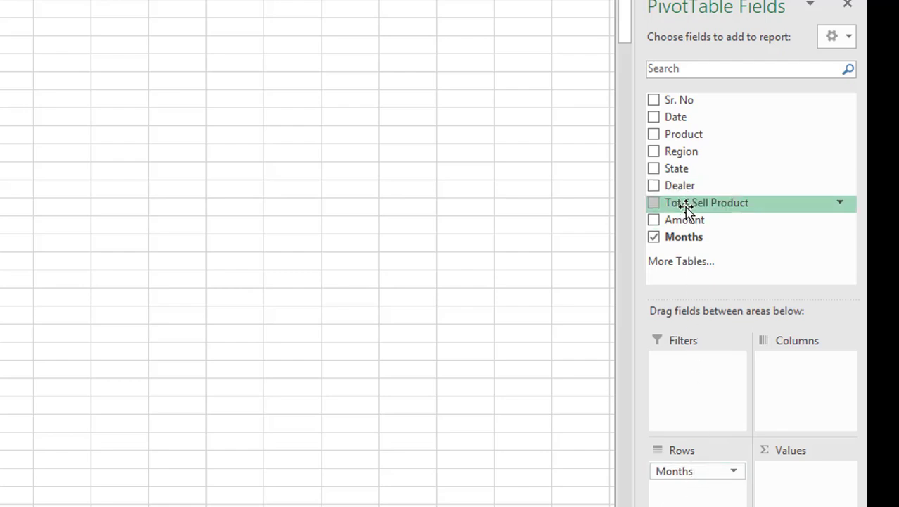
pyautogui.moveTo(684, 220)
pyautogui.mouseDown()
pyautogui.moveTo(802, 504)
pyautogui.moveTo(803, 493)
pyautogui.mouseUp()
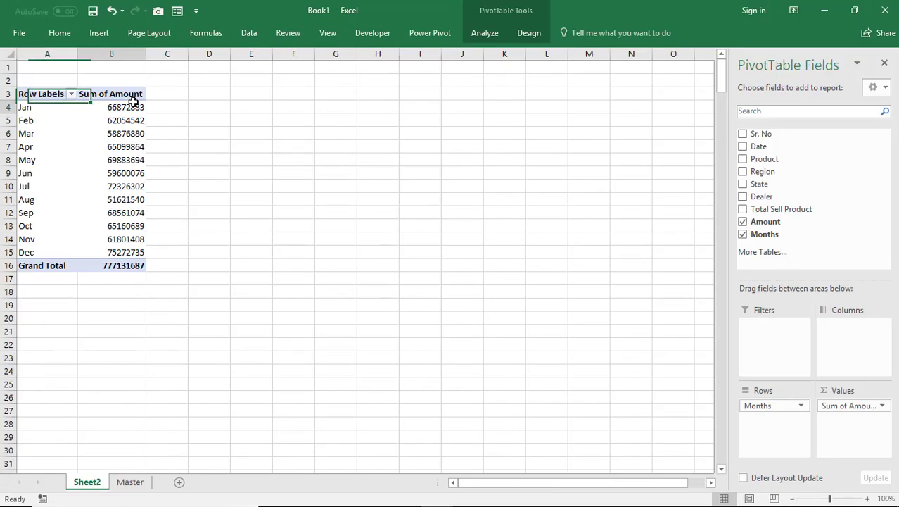
pyautogui.click(125, 107)
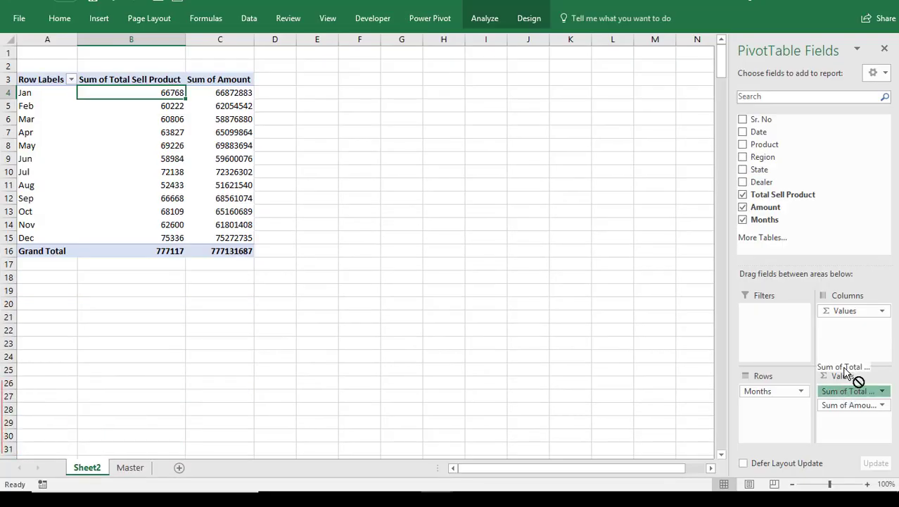
pyautogui.moveTo(847, 373); pyautogui.dragTo(833, 202)
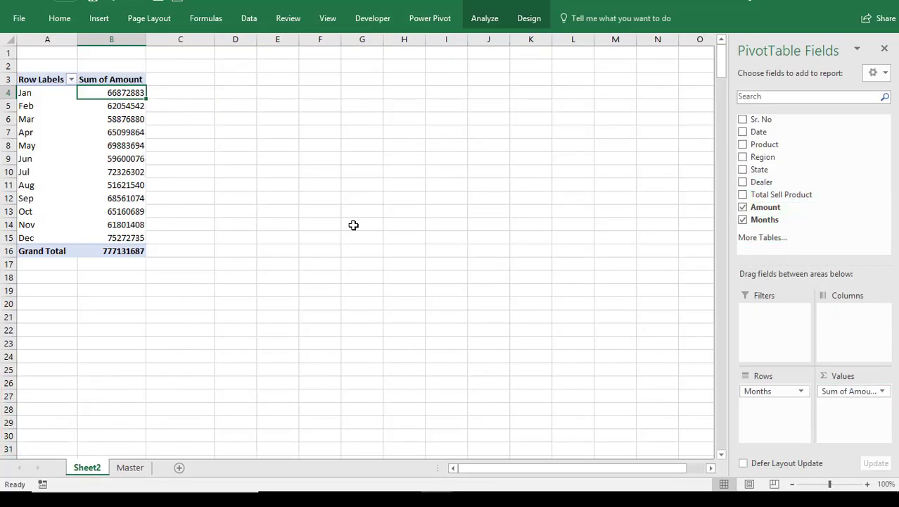
# - Change the PivotTable Name on the Analyze tab from PivotTable1 to 'Month Wise Data'
pyautogui.click(107, 122)
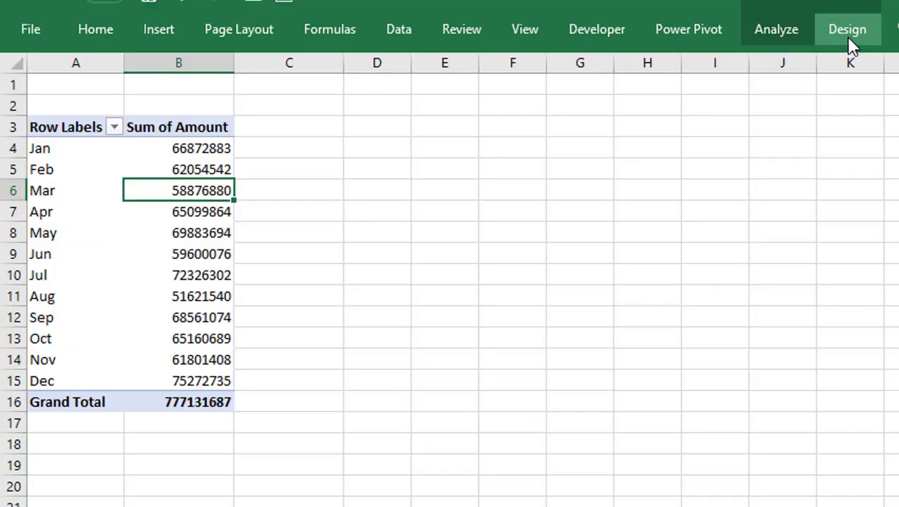
pyautogui.click(528, 19)
pyautogui.click(776, 31)
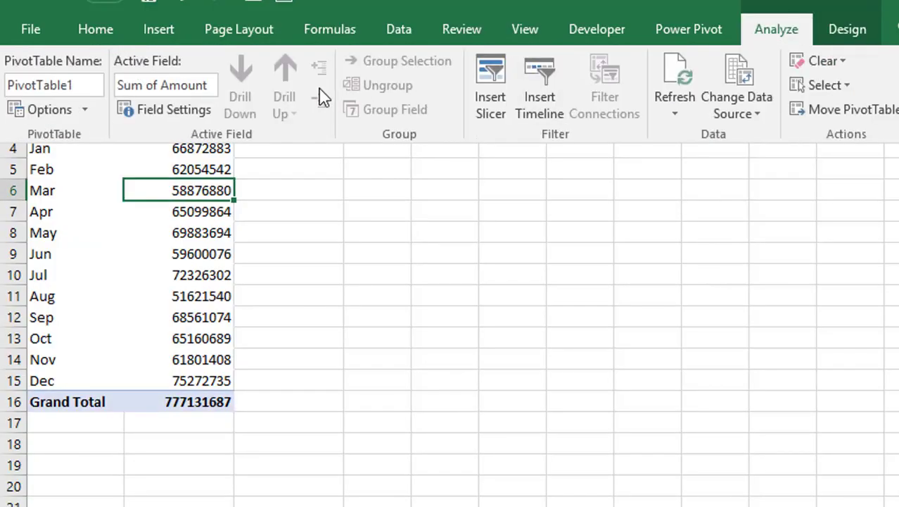
pyautogui.doubleClick(82, 83)
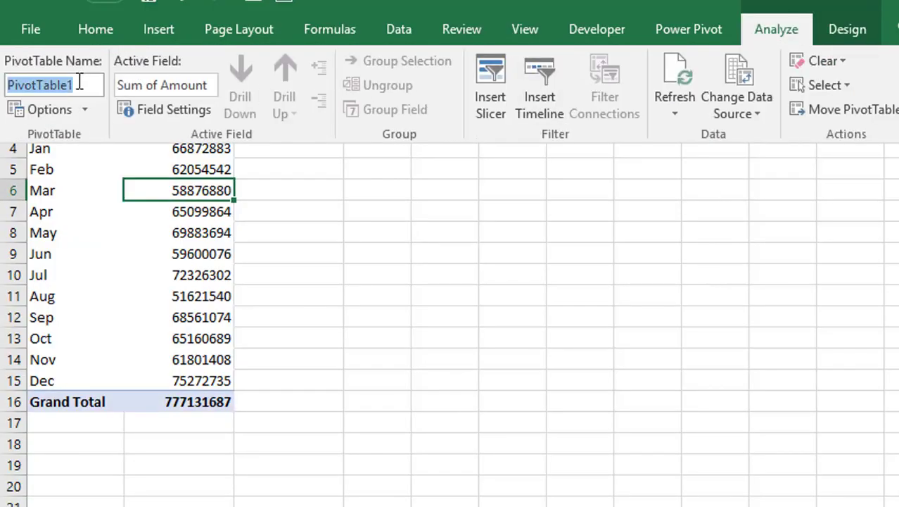
pyautogui.write('MOnth')
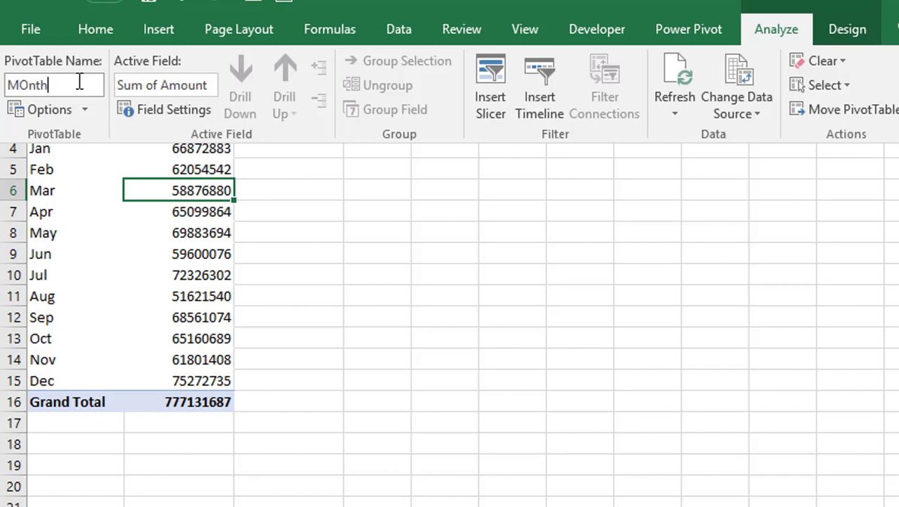
pyautogui.press('BackSpace')
pyautogui.press('BackSpace')
pyautogui.press('BackSpace')
pyautogui.write('th Wise Da')
pyautogui.write('ta')
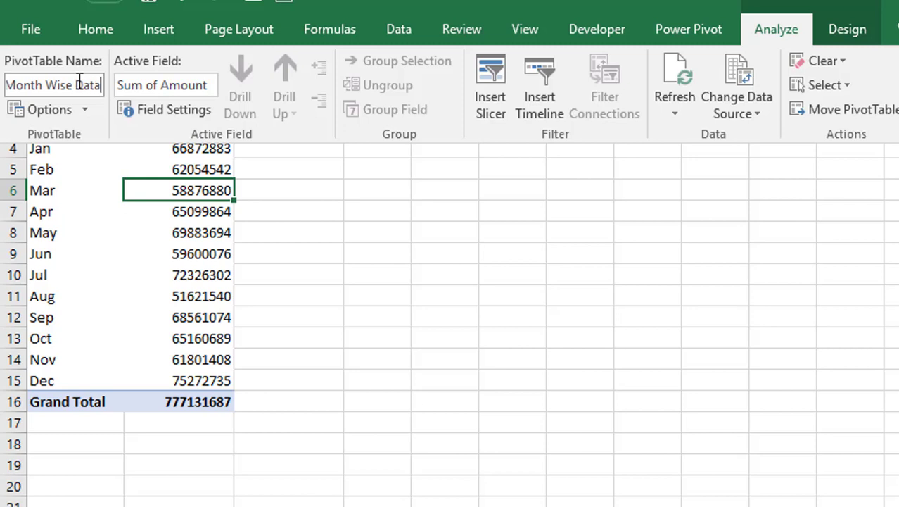
pyautogui.press('Return')
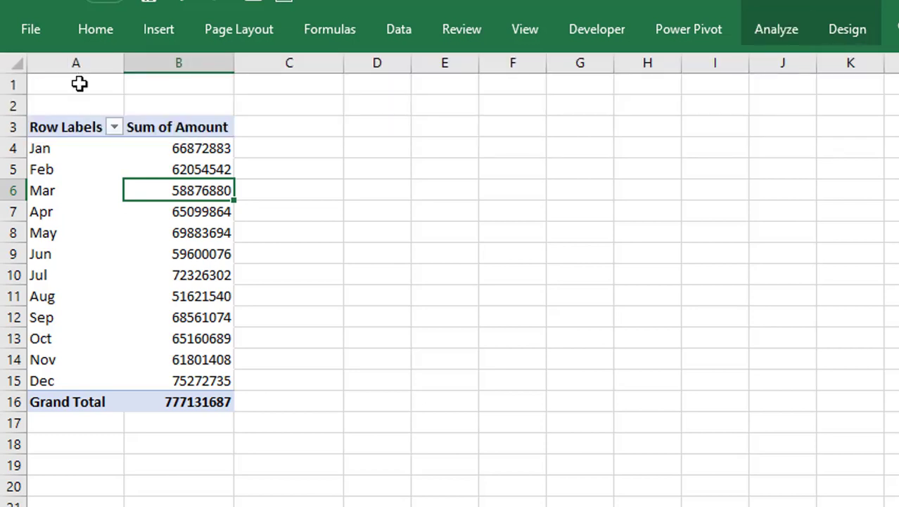
# - Select the Jan to Dec month labels in the pivot
pyautogui.click(112, 177)
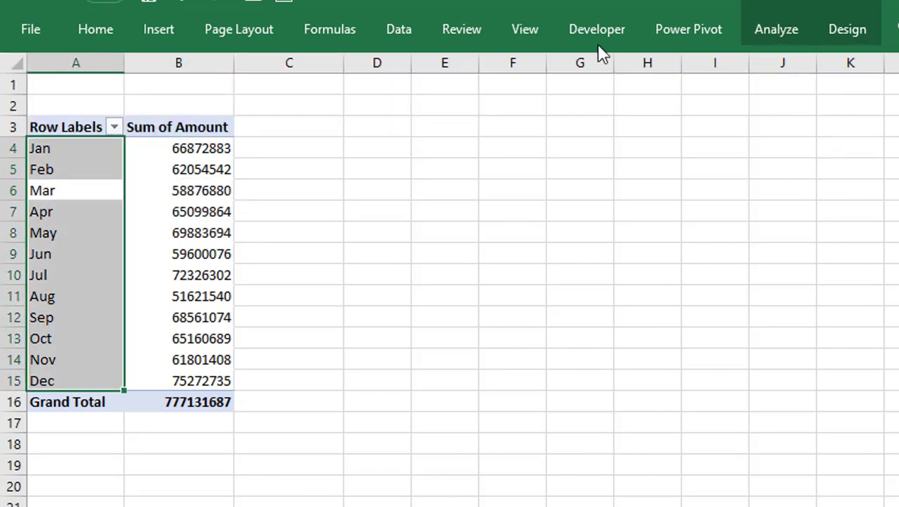
pyautogui.click(748, 32)
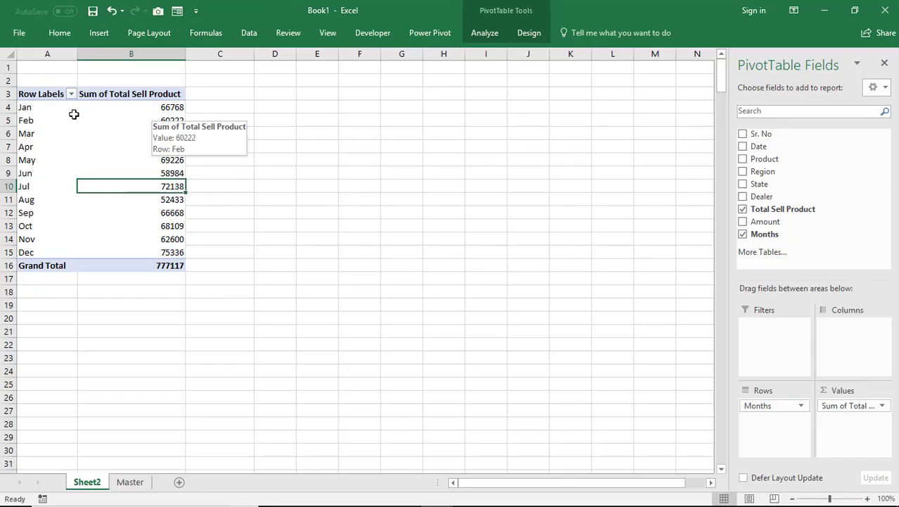
pyautogui.click(47, 107)
pyautogui.moveTo(46, 139); pyautogui.dragTo(35, 246)
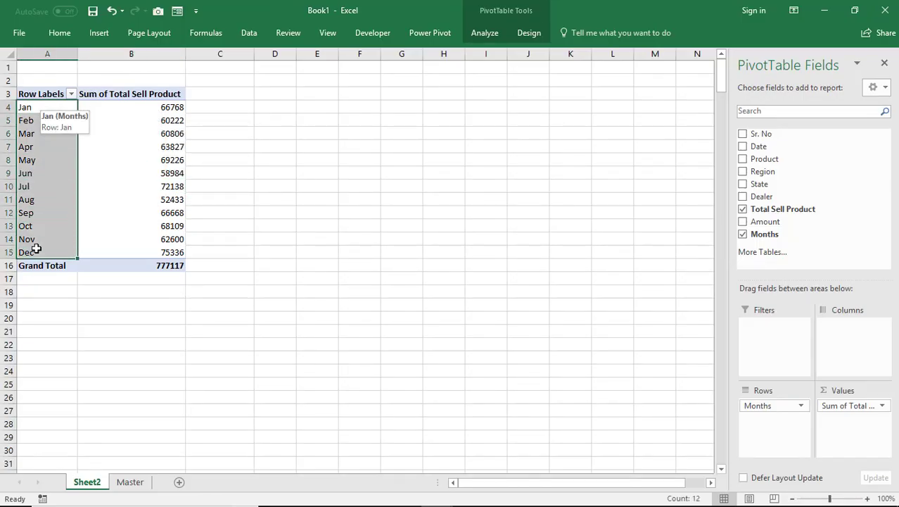
# - Check the monthly Total Sell Product sums against the 777117 Grand Total, then start a PivotChart
pyautogui.click(166, 116)
pyautogui.moveTo(171, 109); pyautogui.dragTo(150, 255)
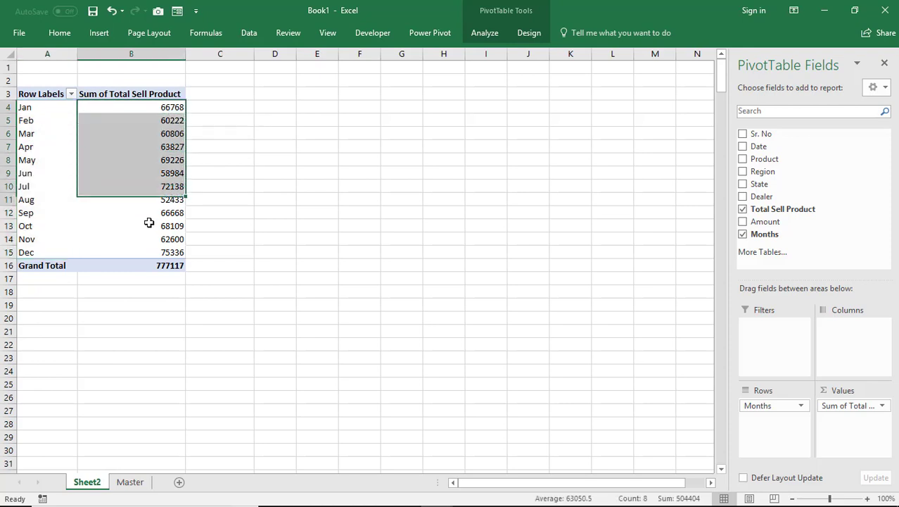
pyautogui.click(167, 268)
pyautogui.moveTo(171, 109); pyautogui.dragTo(156, 266)
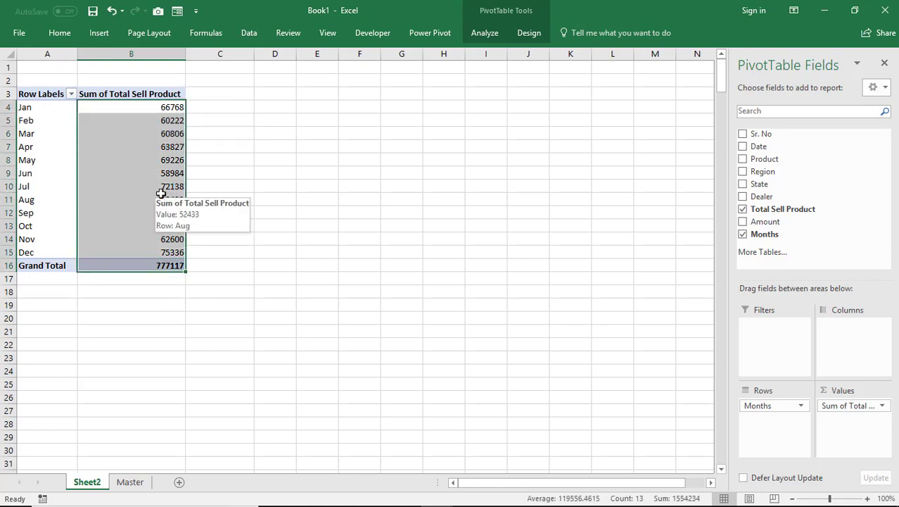
pyautogui.click(63, 121)
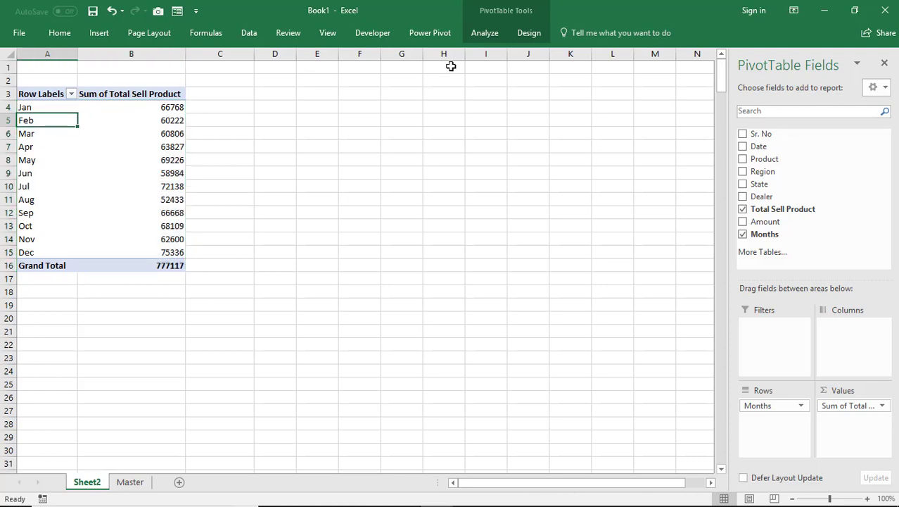
pyautogui.click(493, 35)
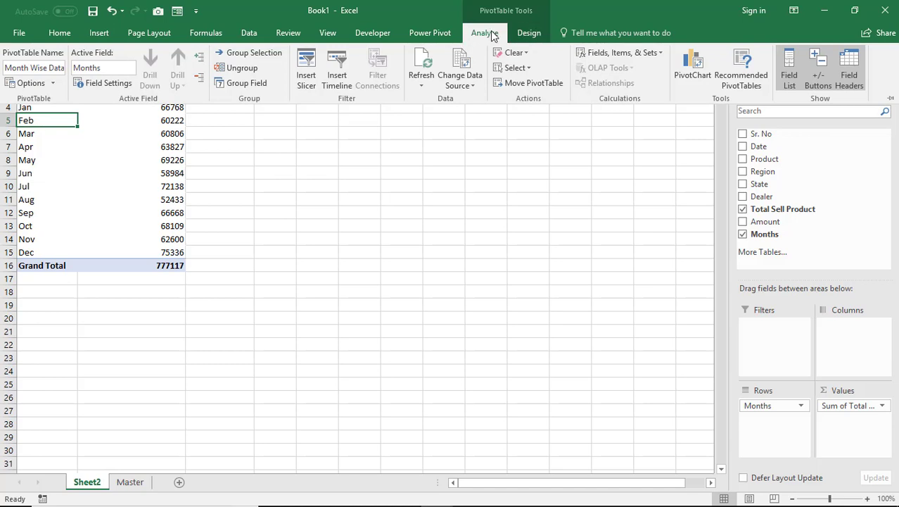
pyautogui.click(693, 68)
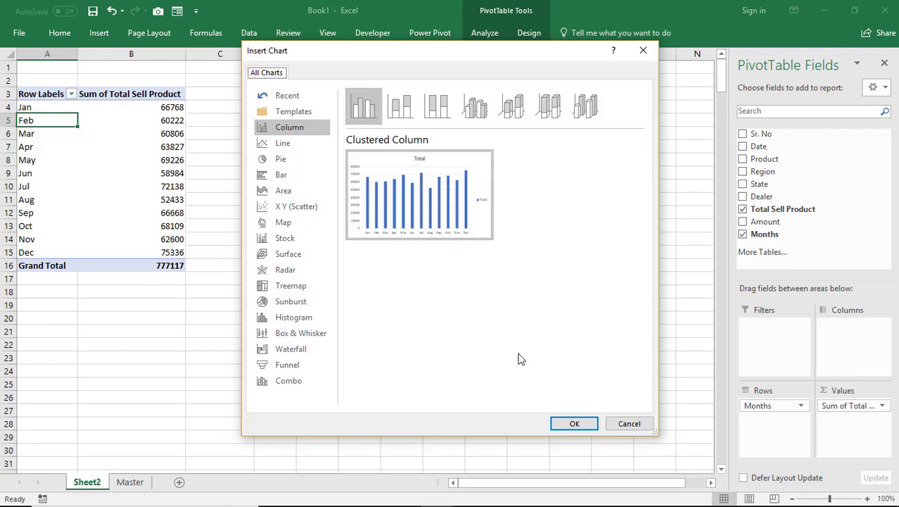
# - Add the Clustered Column pivot chart and stretch it wider to the right
pyautogui.click(558, 423)
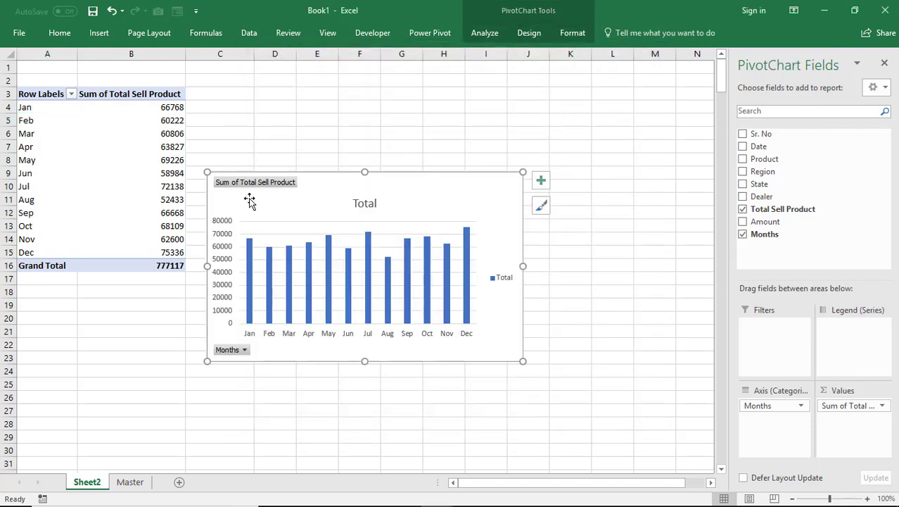
pyautogui.moveTo(522, 266); pyautogui.dragTo(670, 266)
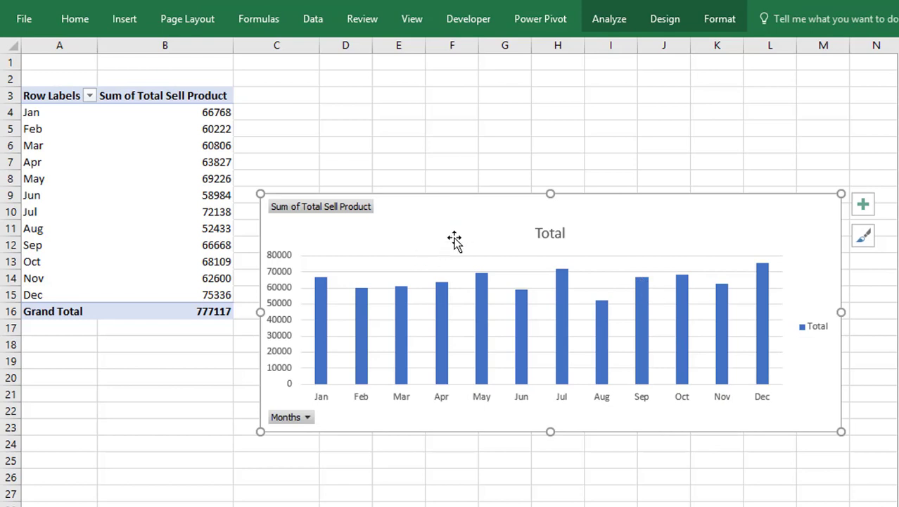
# - Hide all field buttons on the chart and delete its legend
pyautogui.rightClick(353, 214)
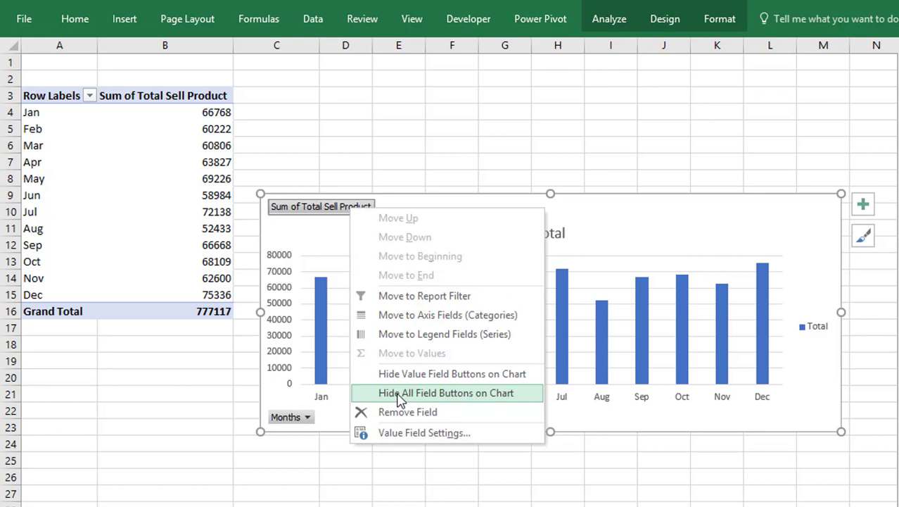
pyautogui.click(400, 396)
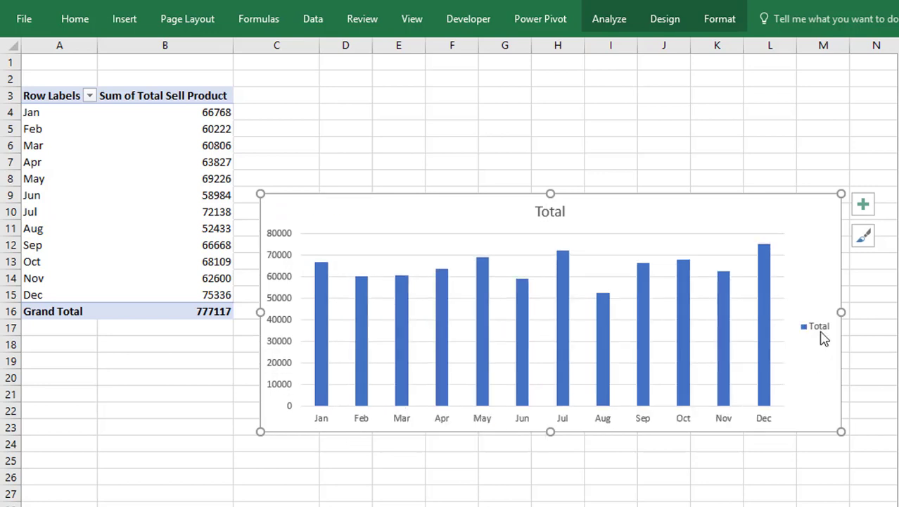
pyautogui.click(821, 335)
pyautogui.press('Delete')
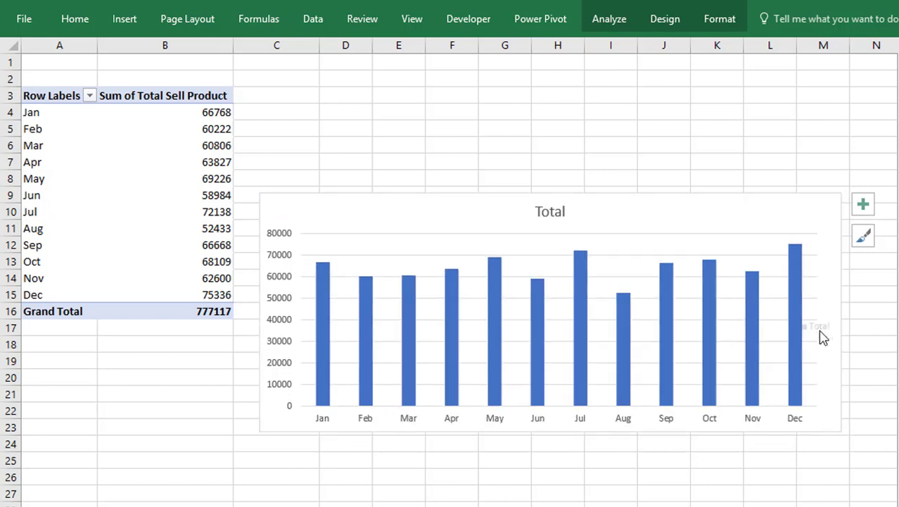
# - Retitle the chart from 'Total' to 'Month Wise Sell'
pyautogui.click(560, 216)
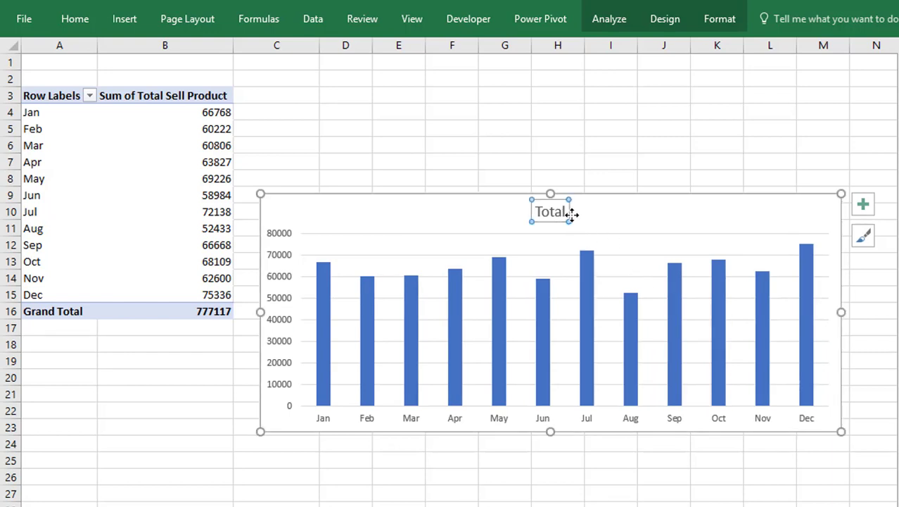
pyautogui.doubleClick(563, 213)
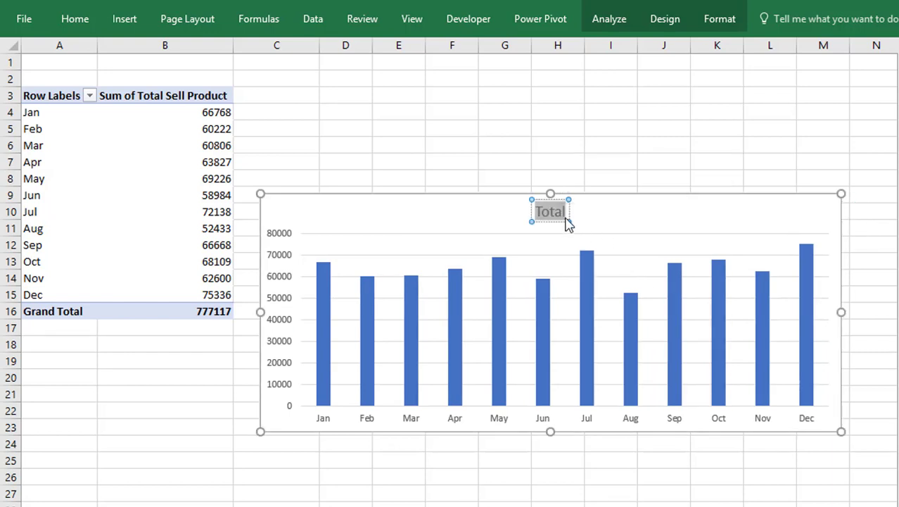
pyautogui.write('Month')
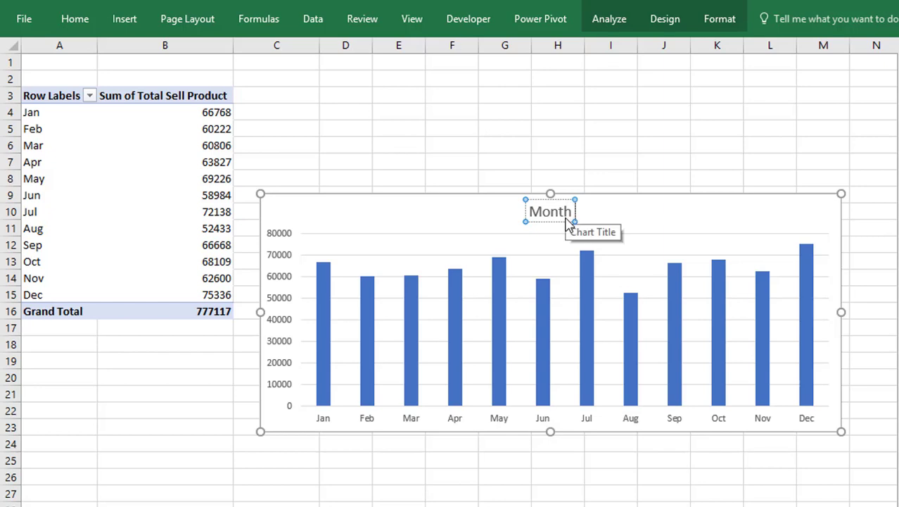
pyautogui.write(' Wise S')
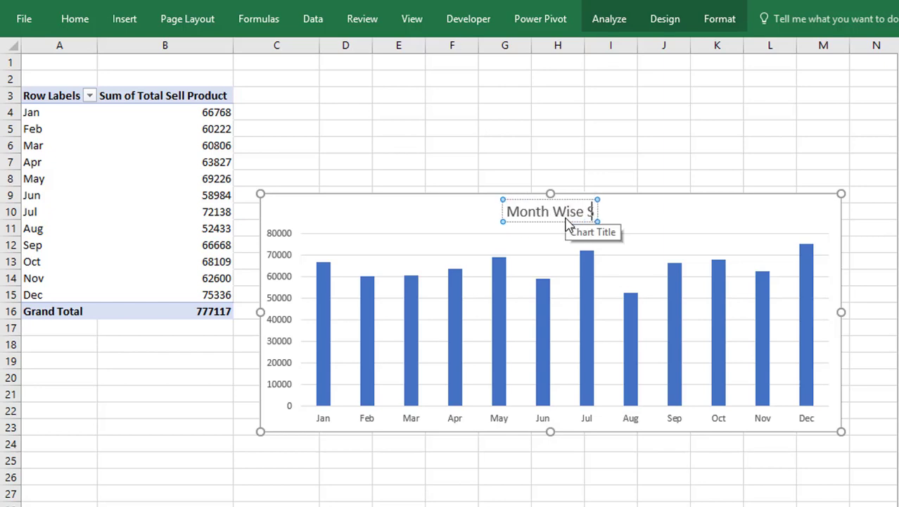
pyautogui.write('ell')
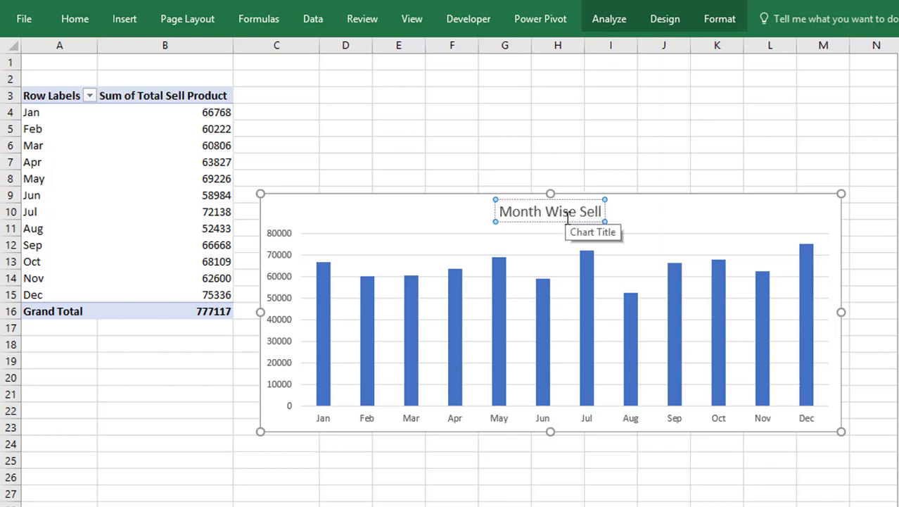
pyautogui.click(453, 220)
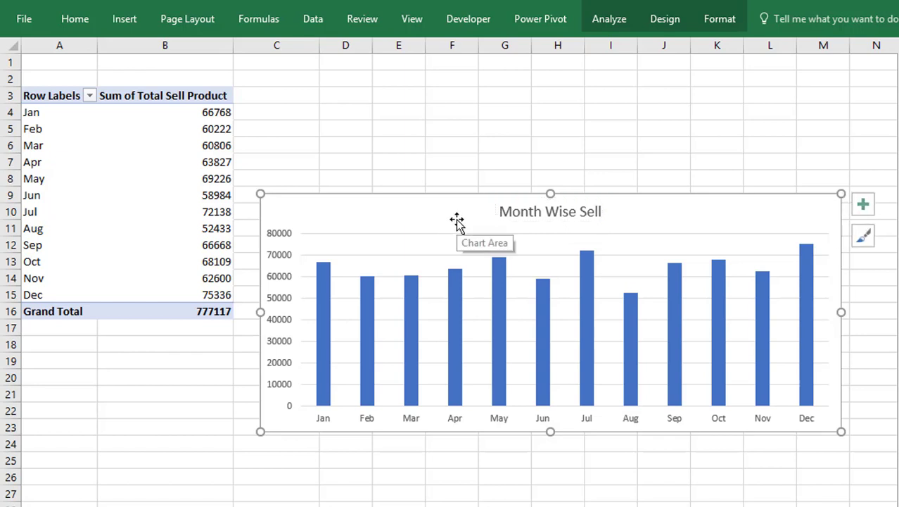
# - Recolour the chart's columns orange with Colorful Palette 3 from Change Colors
pyautogui.click(538, 302)
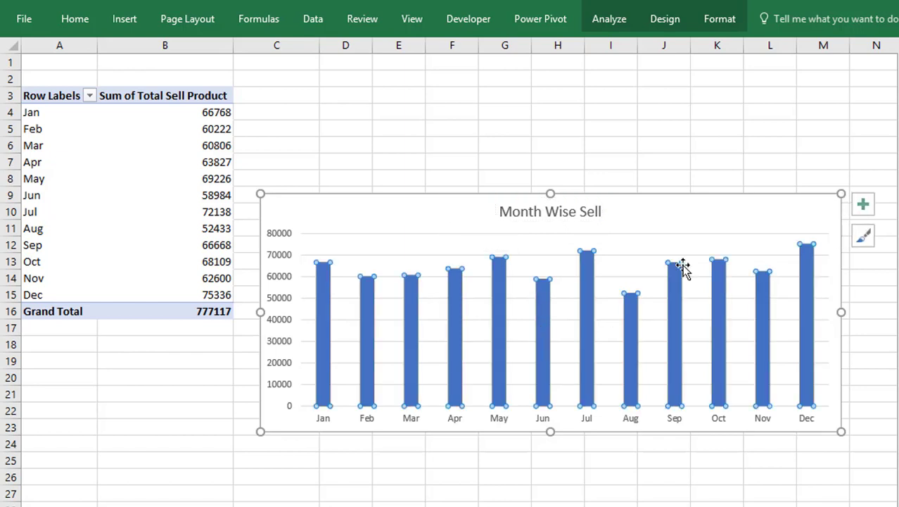
pyautogui.click(719, 22)
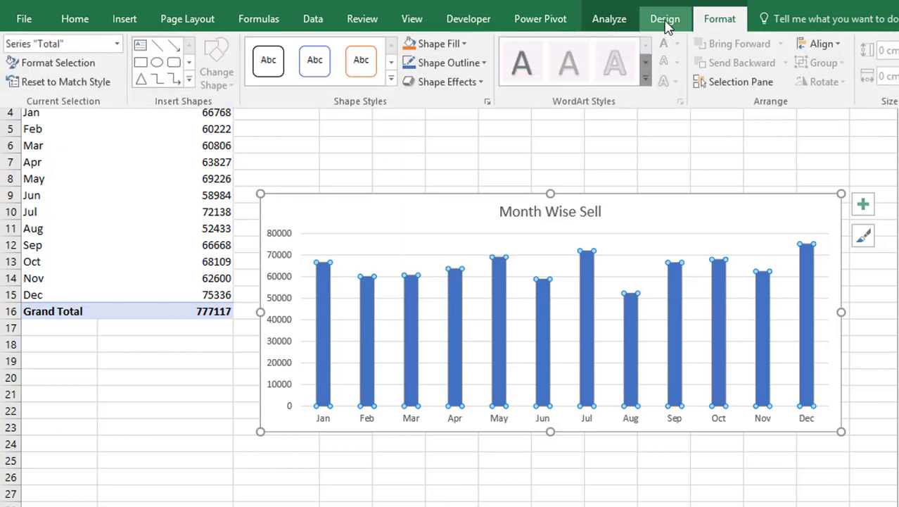
pyautogui.click(667, 21)
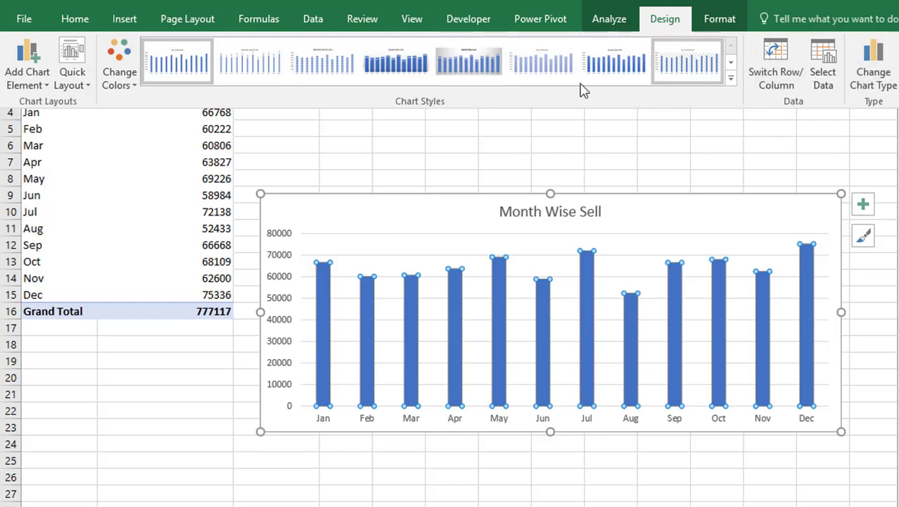
pyautogui.click(117, 89)
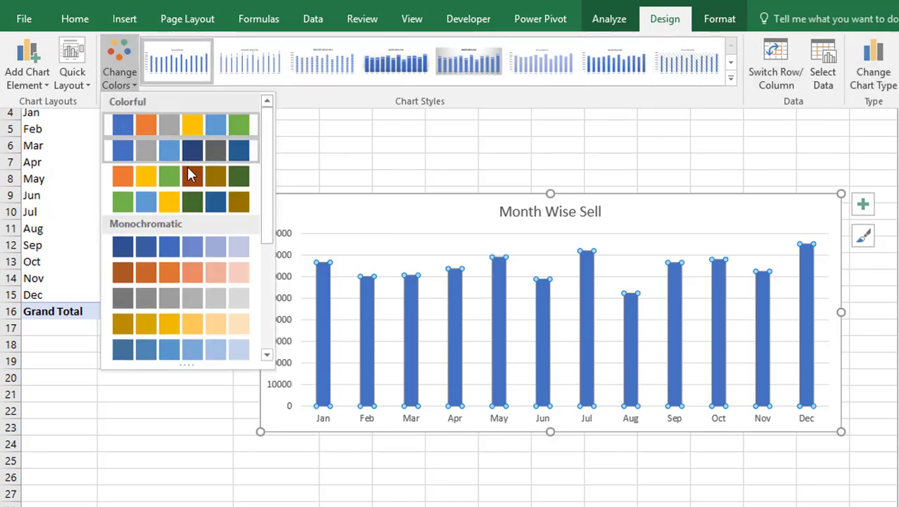
pyautogui.click(191, 177)
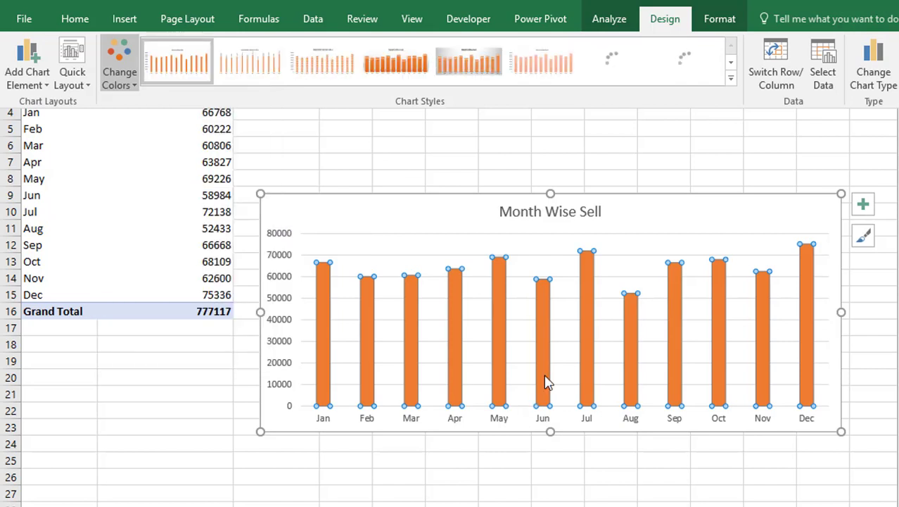
pyautogui.click(636, 233)
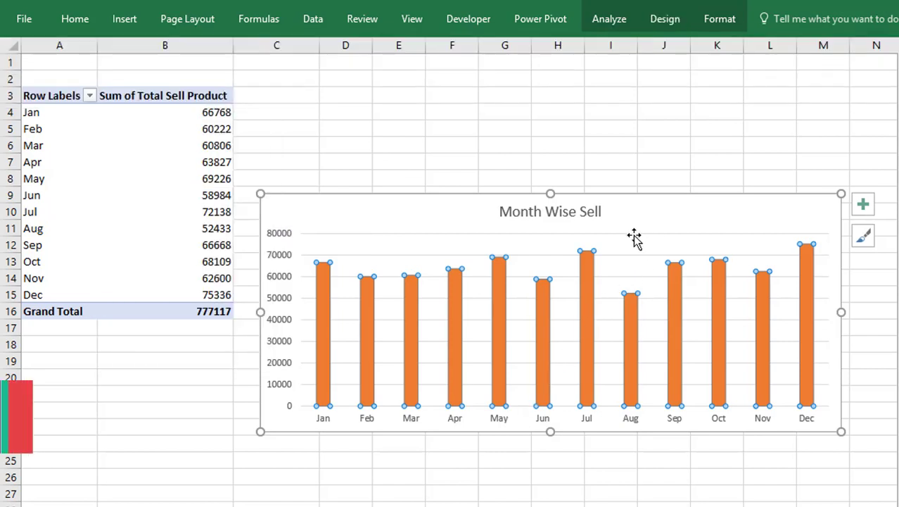
# - Browse the Add Chart Element list for the plot area, then reselect the whole chart
pyautogui.click(479, 235)
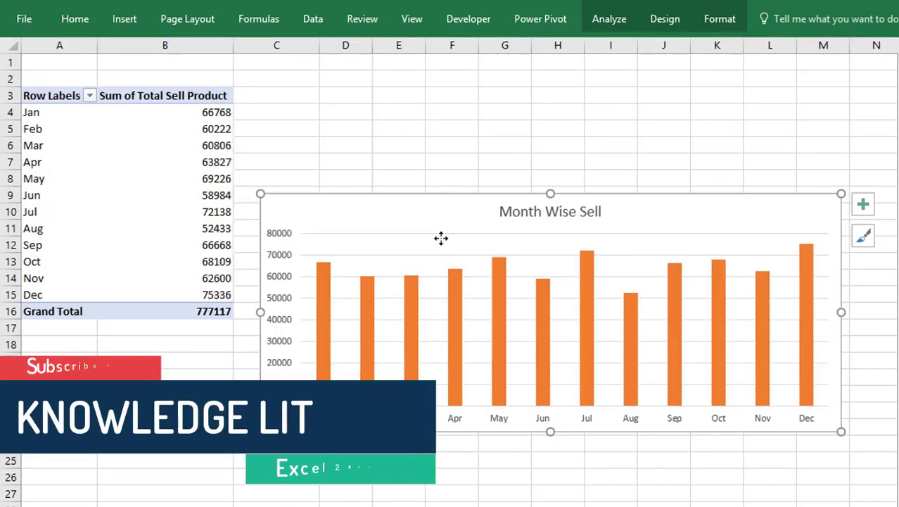
pyautogui.click(650, 19)
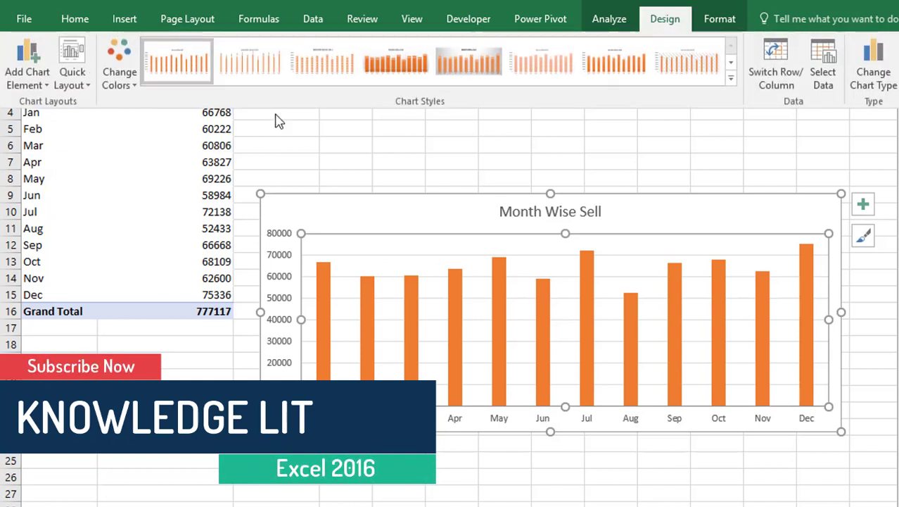
pyautogui.click(44, 81)
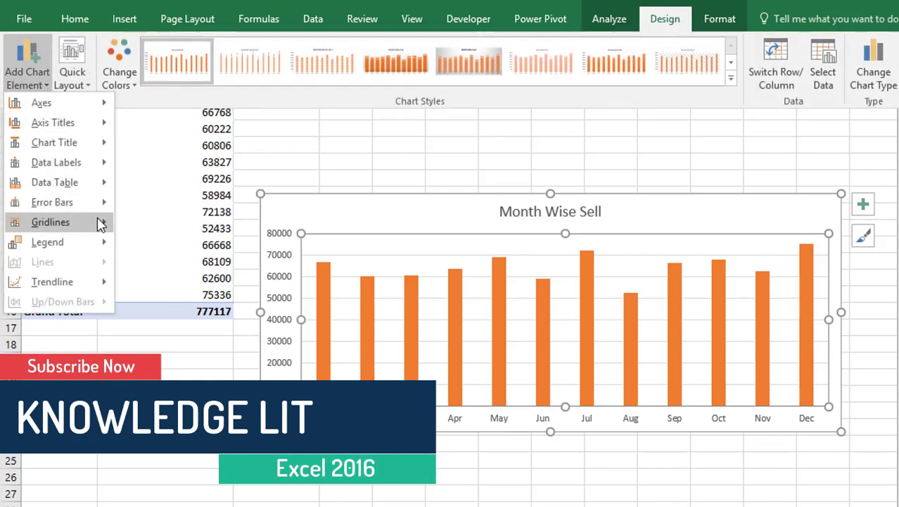
pyautogui.moveTo(105, 224)
pyautogui.click(444, 247)
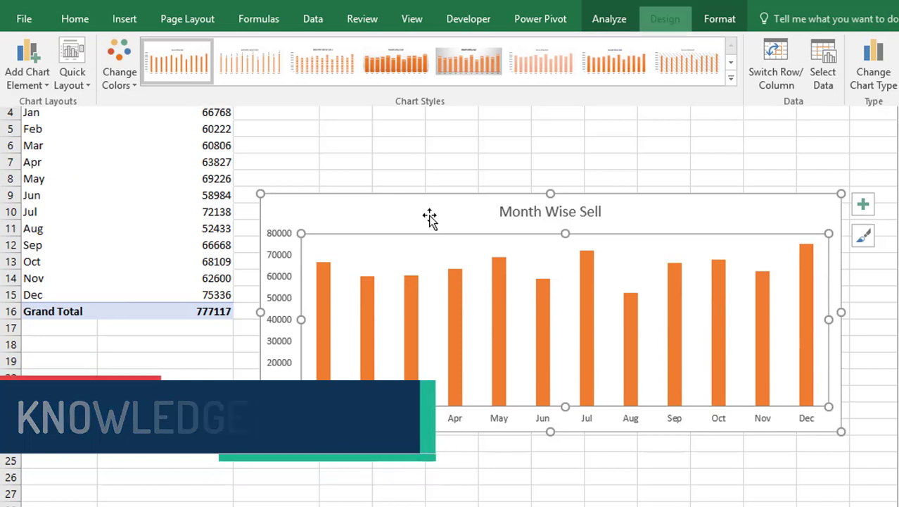
pyautogui.click(392, 400)
pyautogui.click(279, 420)
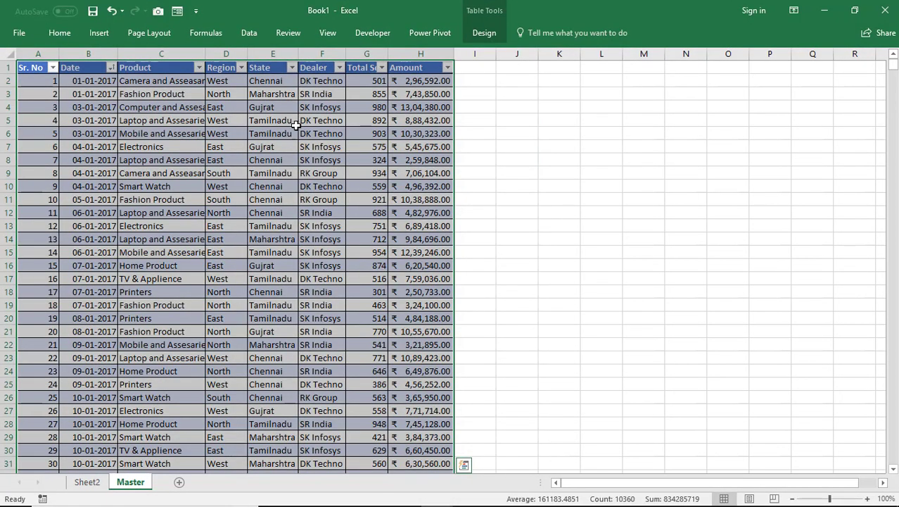
# - Create a pivot table on a new sheet summing Total Sell Product by Dealer
pyautogui.click(106, 35)
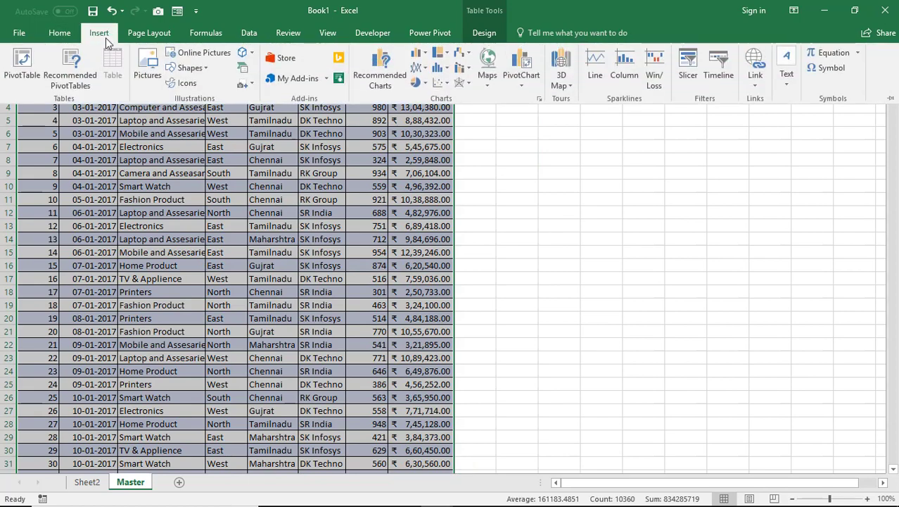
pyautogui.click(22, 63)
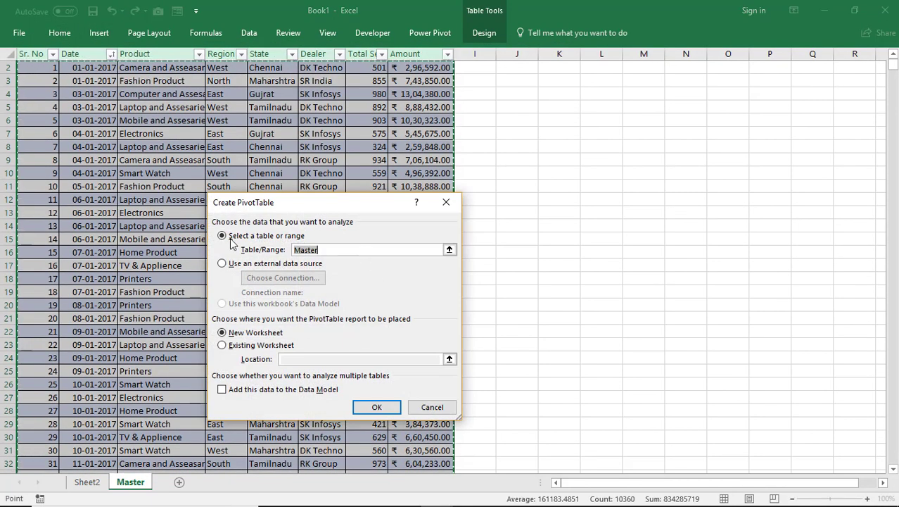
pyautogui.click(363, 409)
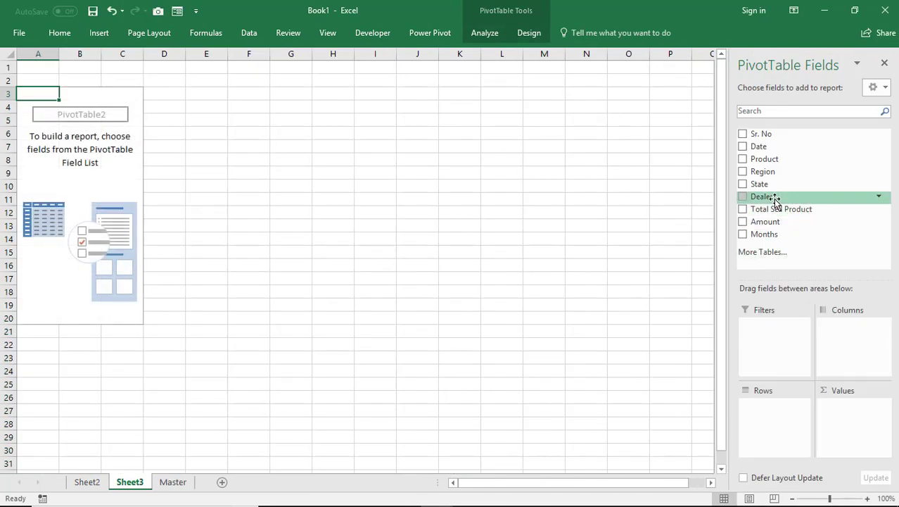
pyautogui.moveTo(774, 199); pyautogui.dragTo(795, 421)
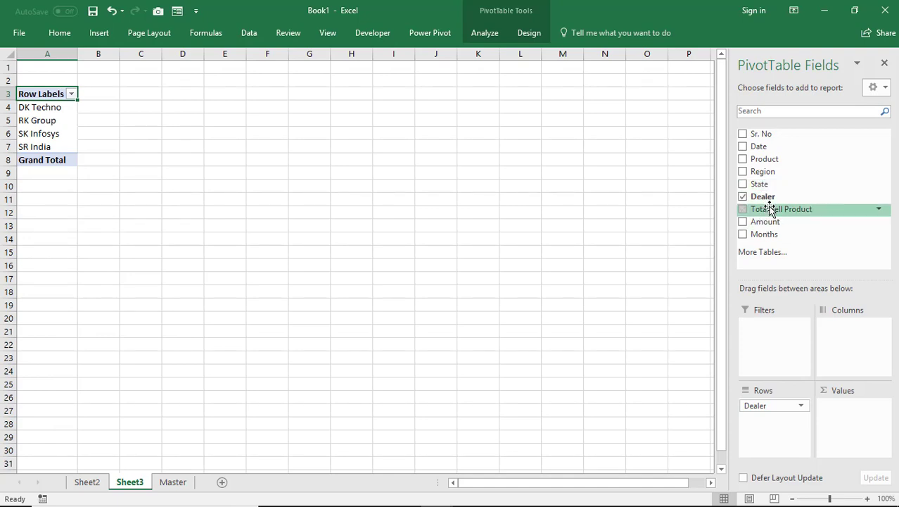
pyautogui.moveTo(769, 209); pyautogui.dragTo(853, 438)
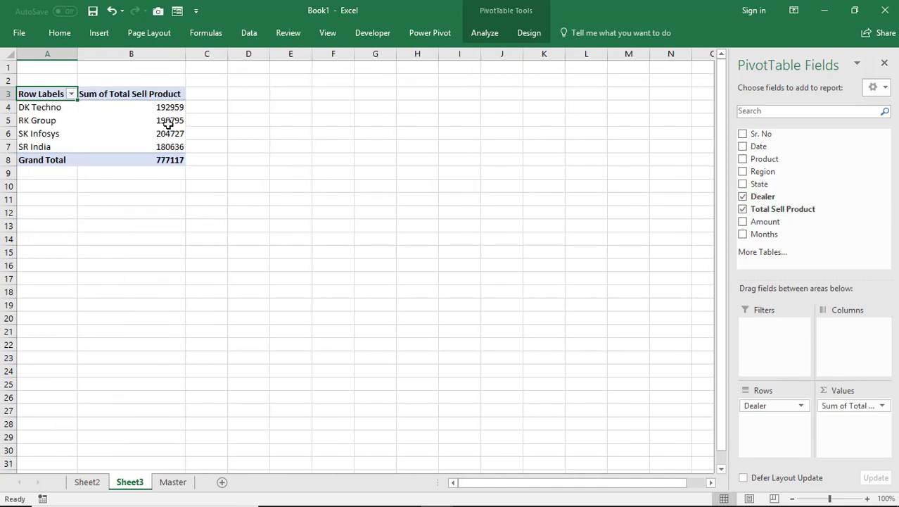
# - Name the dealer pivot table 'Dealer Wise Data'
pyautogui.click(169, 123)
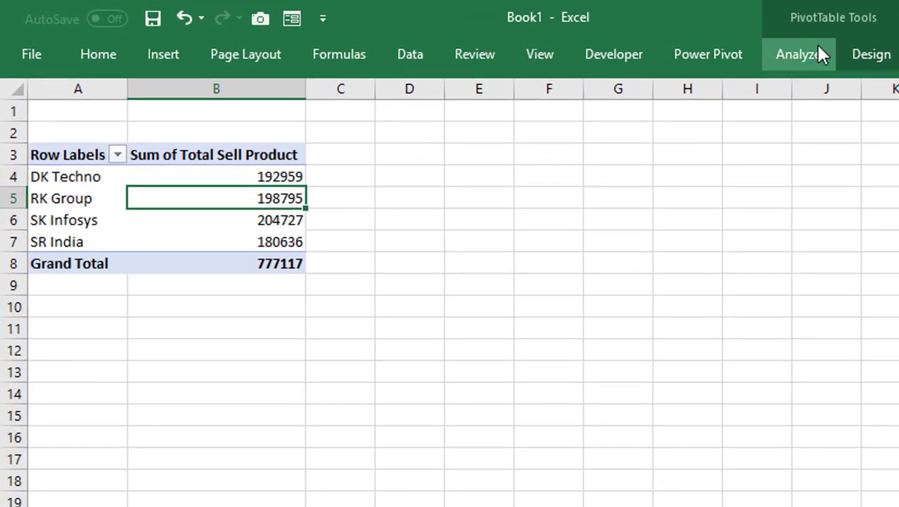
pyautogui.click(493, 32)
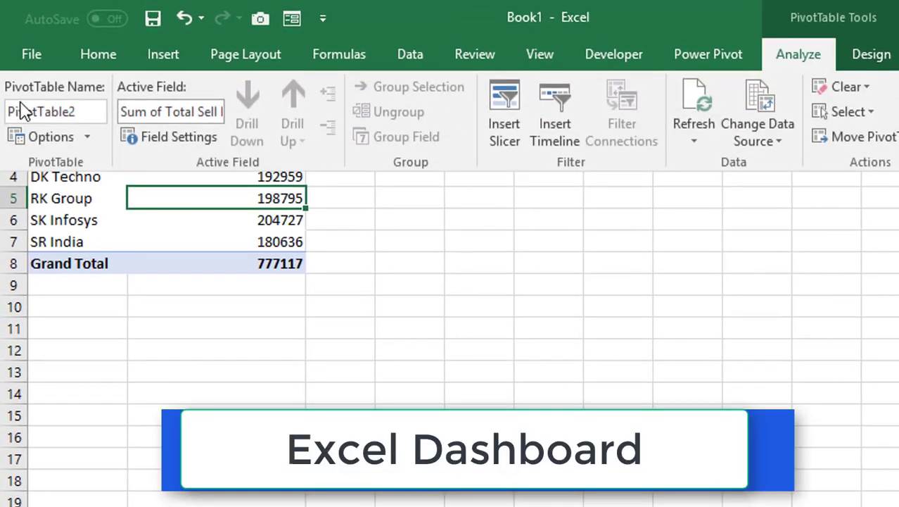
pyautogui.click(84, 107)
pyautogui.write('D')
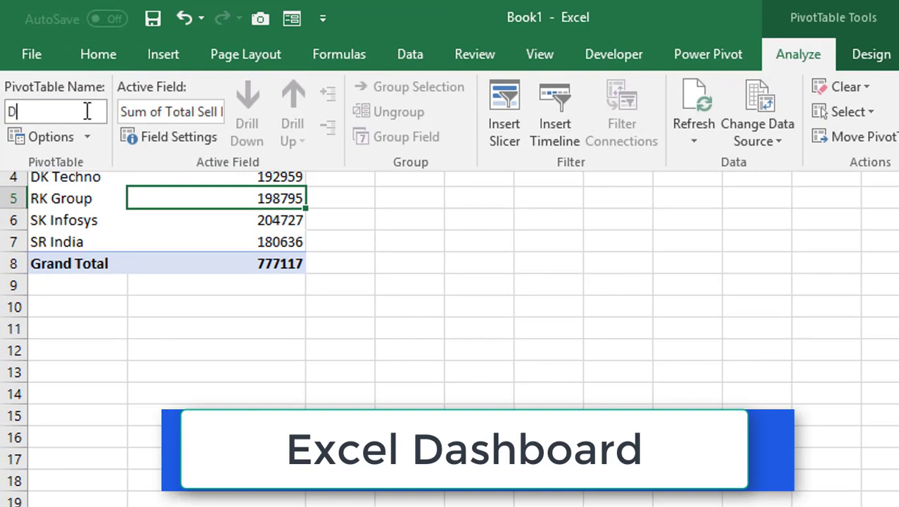
pyautogui.write('ea')
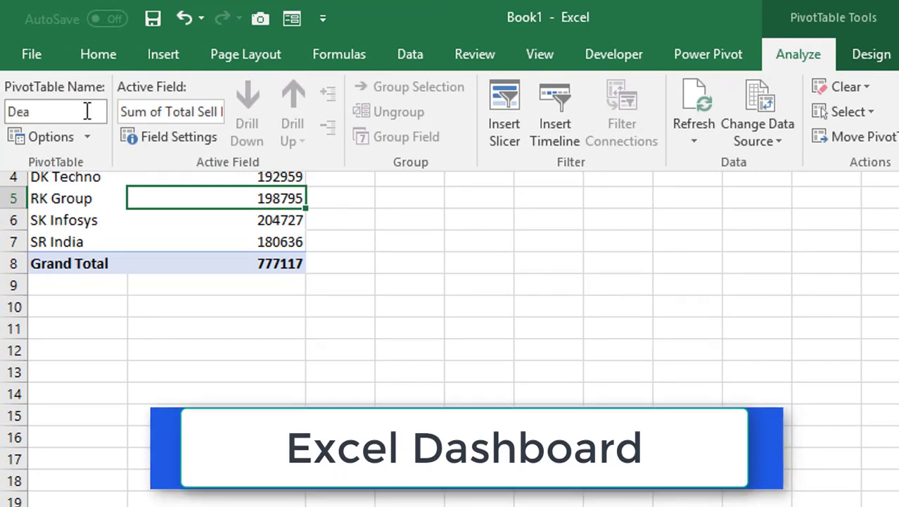
pyautogui.write('ler Wise Data')
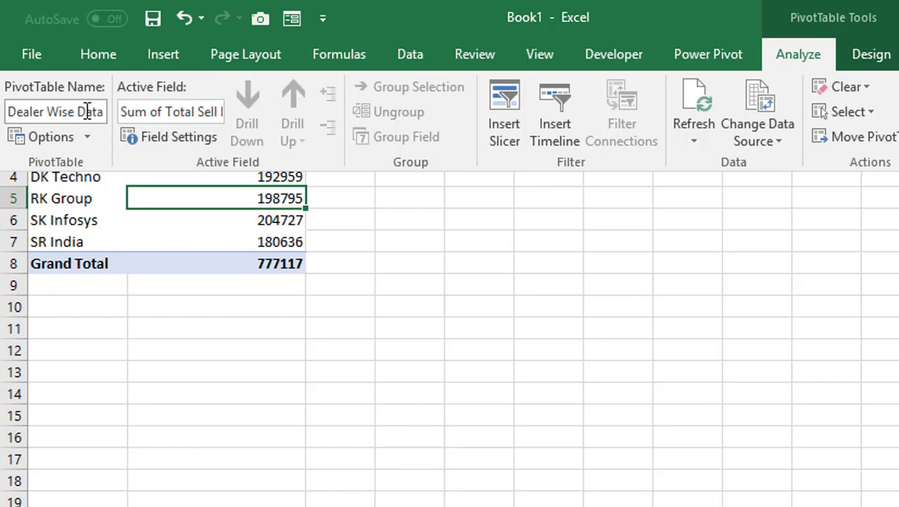
pyautogui.press('Return')
# - Insert a pie pivot chart of the dealer totals and hide all its field buttons
pyautogui.click(129, 220)
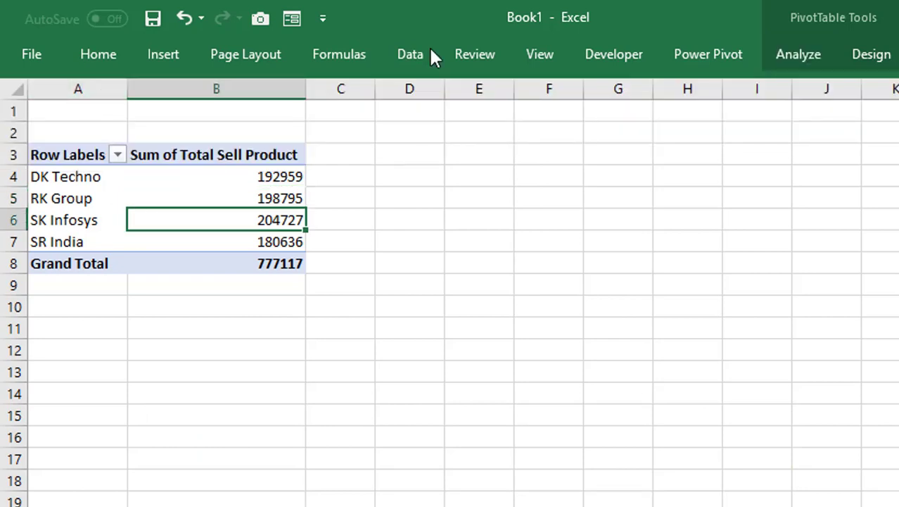
pyautogui.click(790, 54)
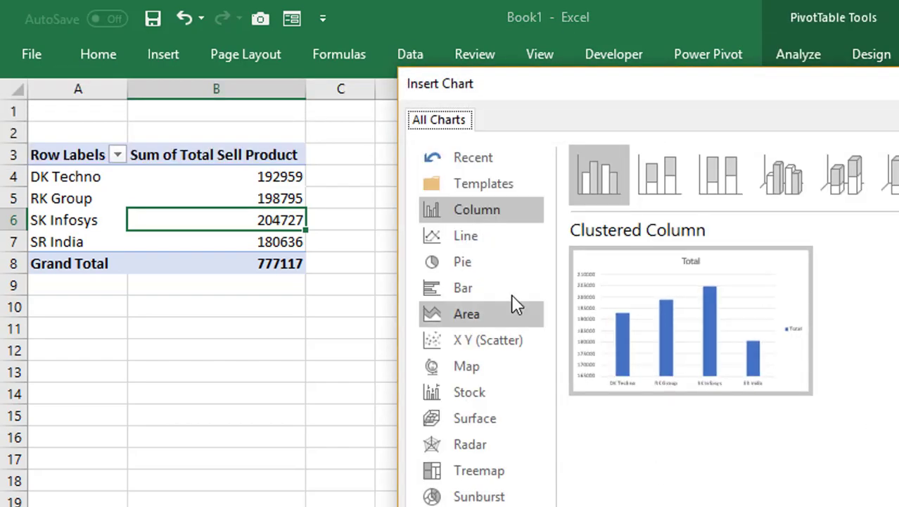
pyautogui.click(486, 267)
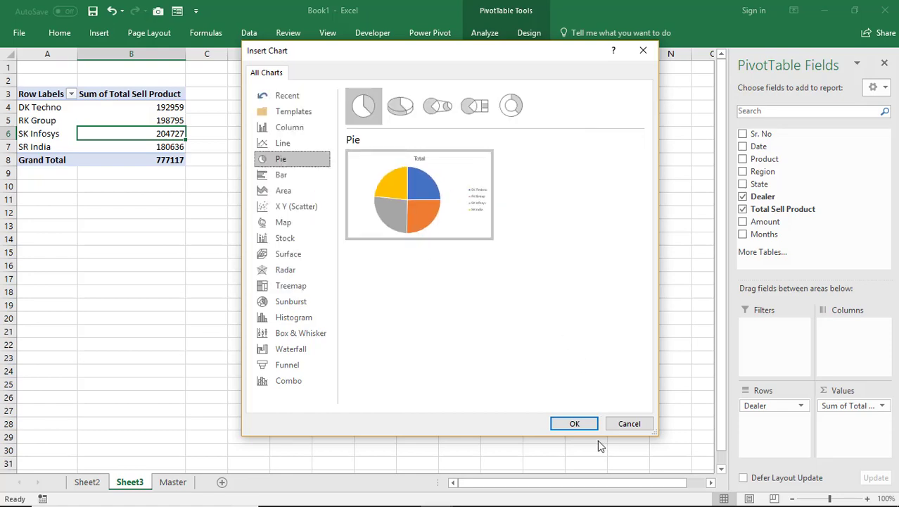
pyautogui.click(574, 424)
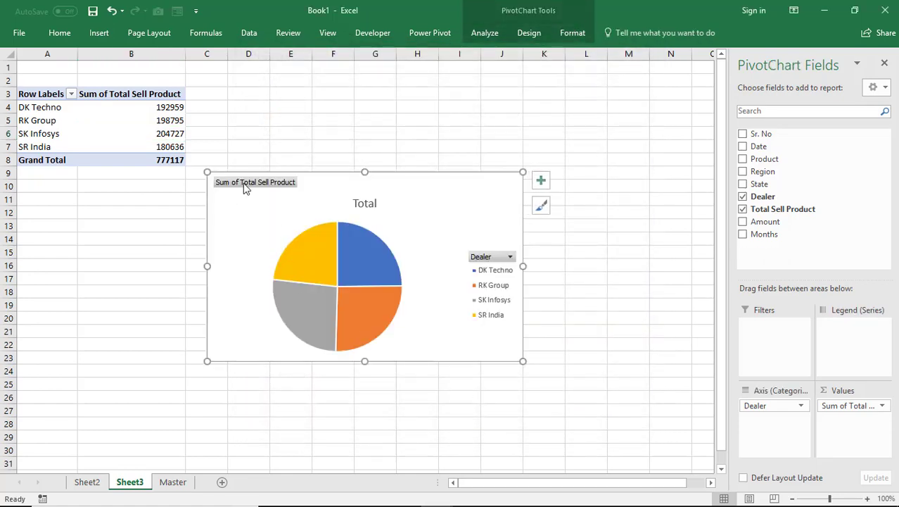
pyautogui.rightClick(242, 182)
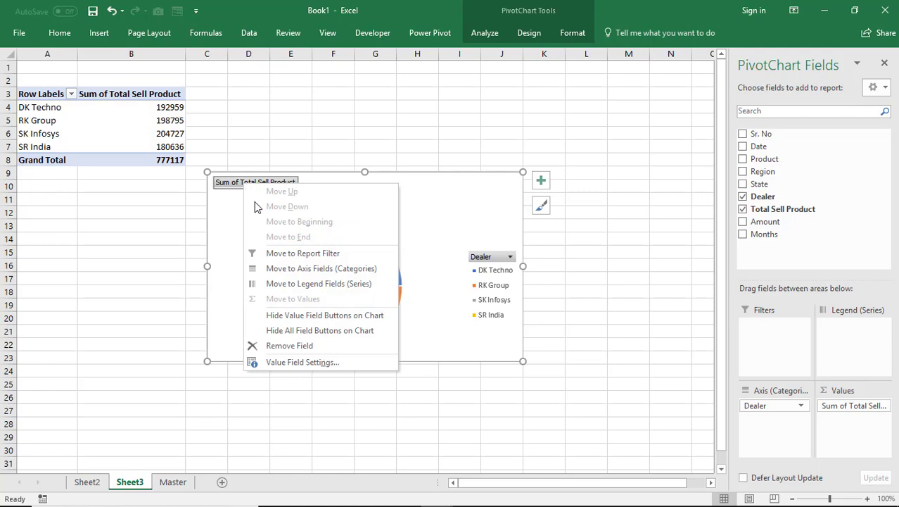
pyautogui.click(295, 332)
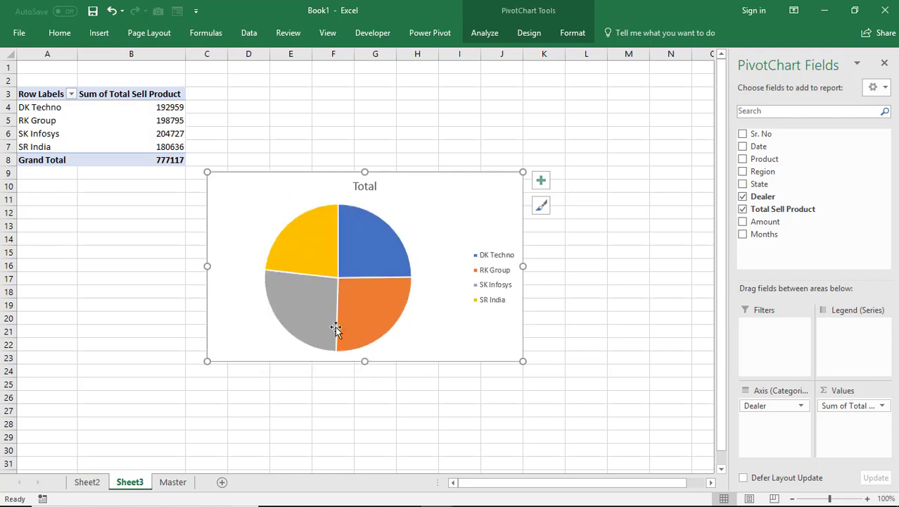
pyautogui.click(485, 291)
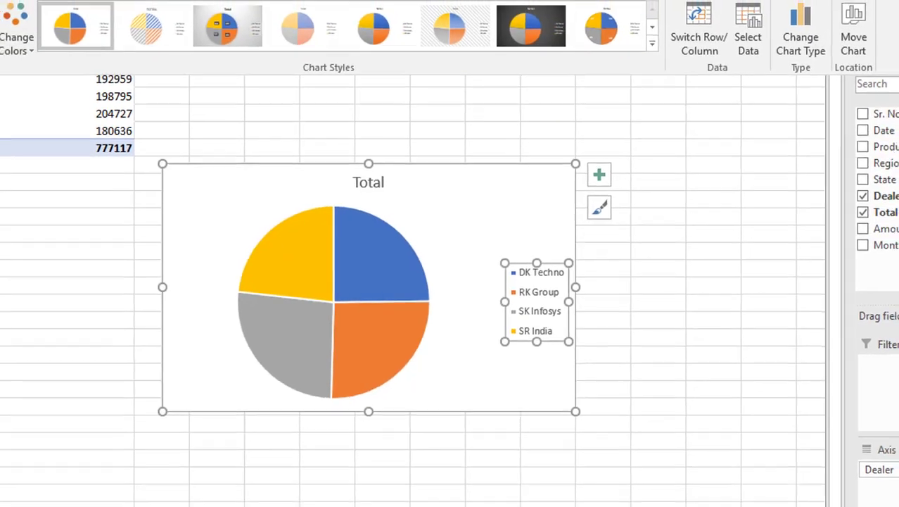
# - Place the dealer chart's legend at the bottom
pyautogui.click(21, 71)
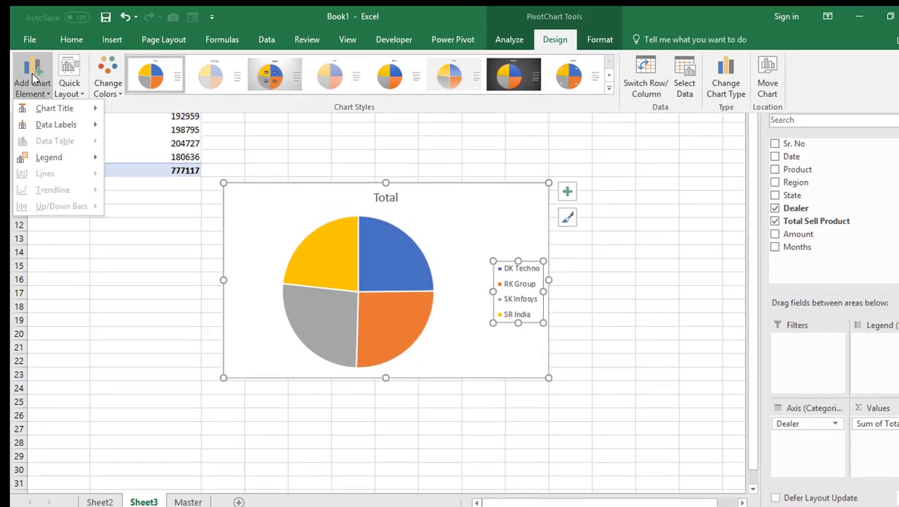
pyautogui.moveTo(53, 147)
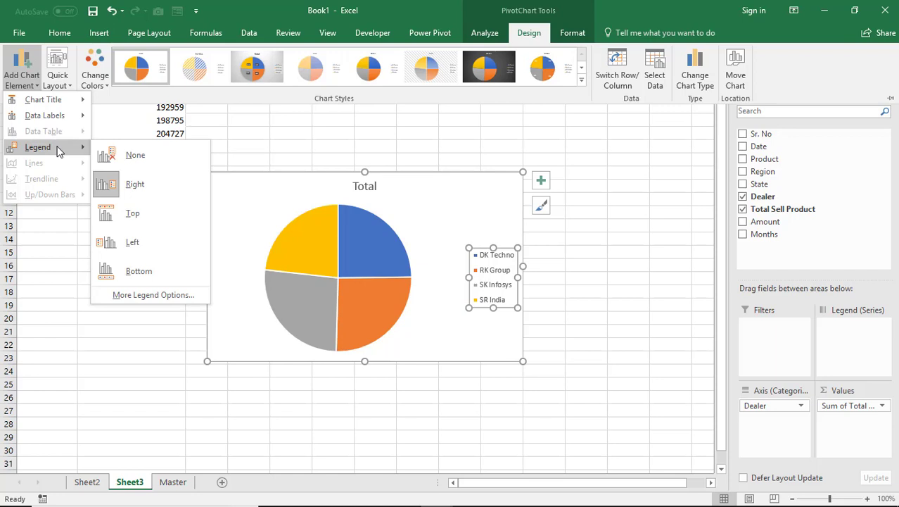
pyautogui.click(133, 270)
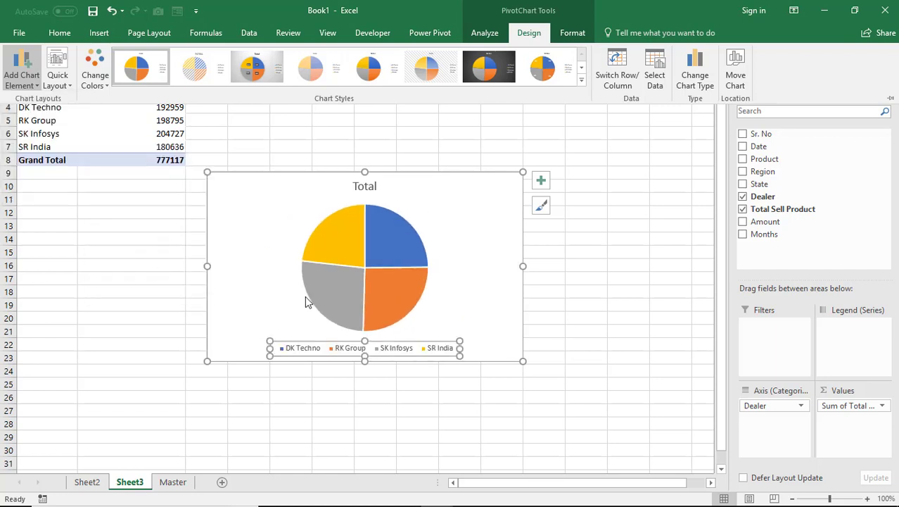
# - Replace the chart title 'Total' with 'Dearler Wise Sell'
pyautogui.click(360, 191)
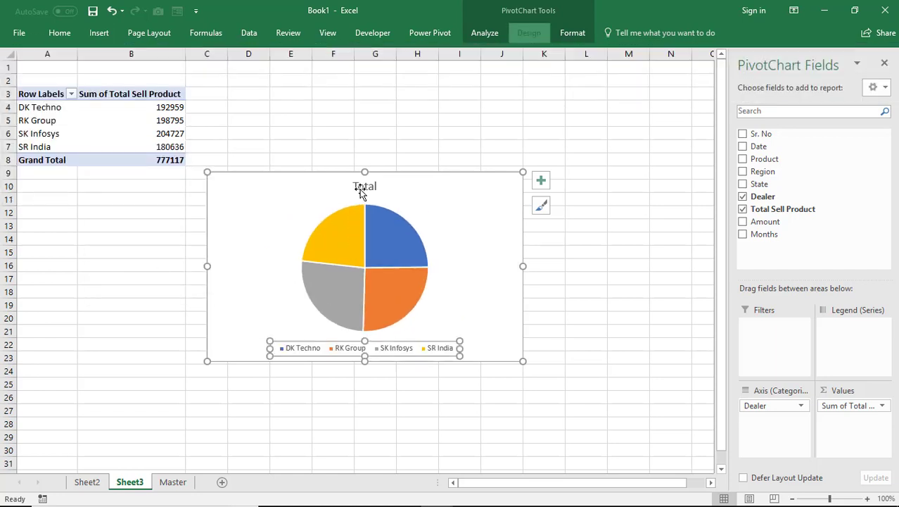
pyautogui.click(359, 187)
pyautogui.doubleClick(364, 188)
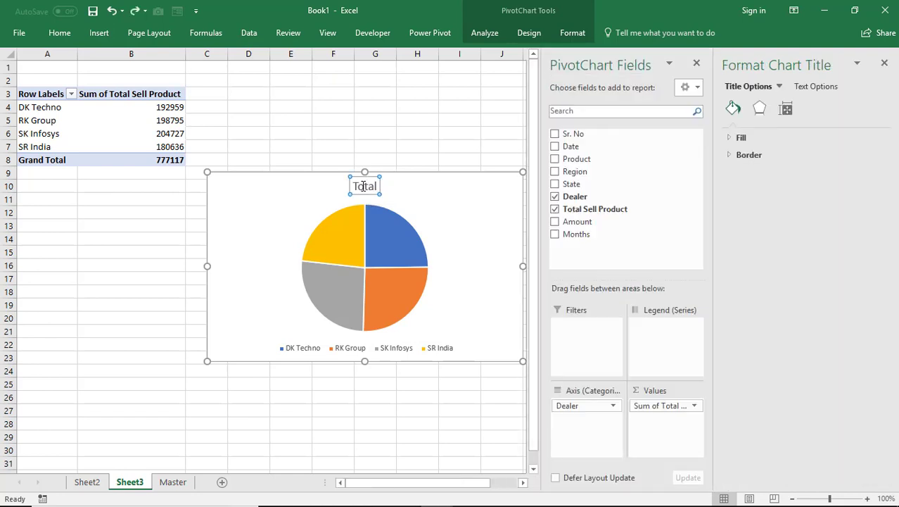
pyautogui.doubleClick(364, 187)
pyautogui.write('De')
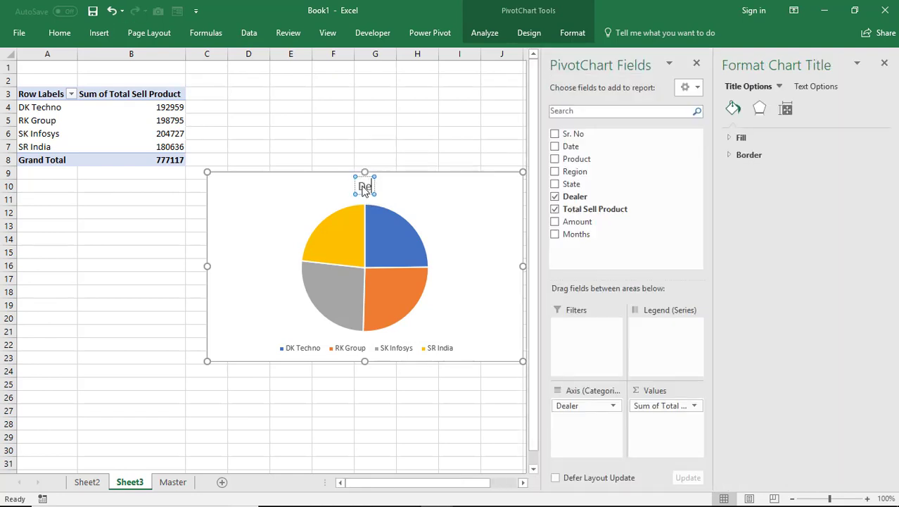
pyautogui.write('arler')
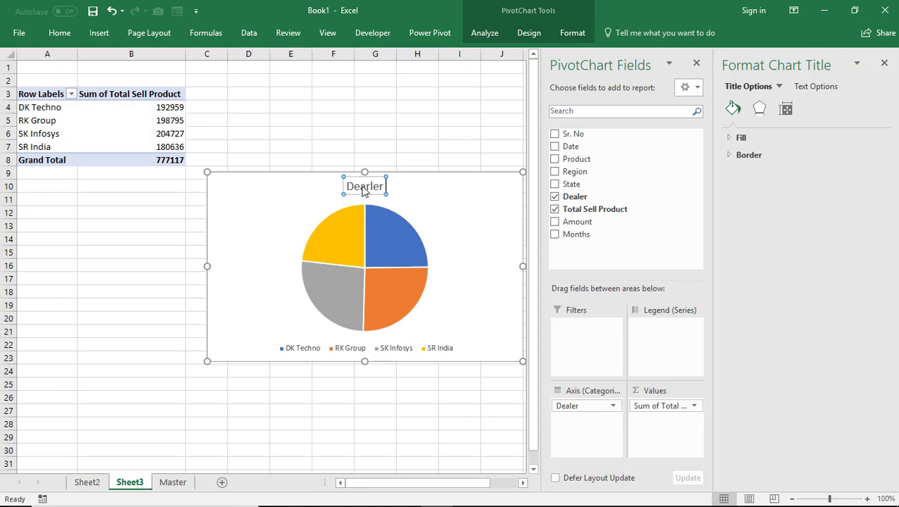
pyautogui.write(' Wo')
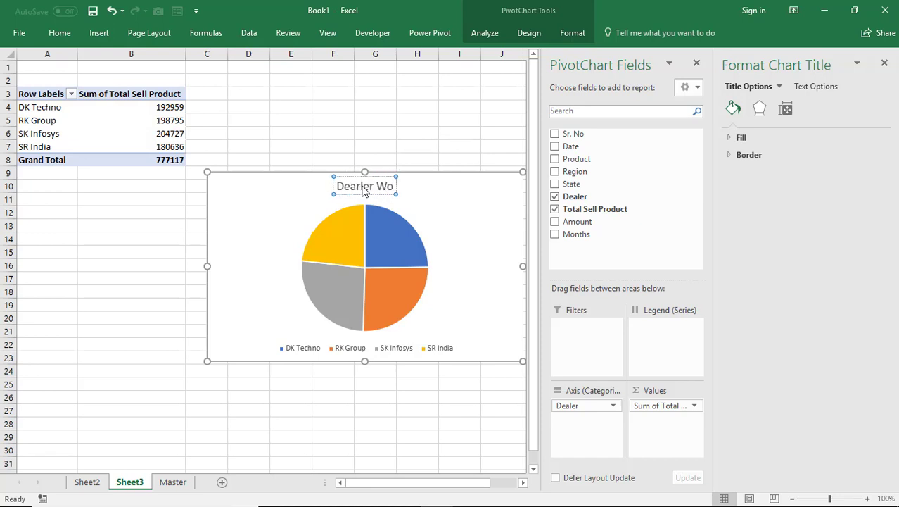
pyautogui.press('BackSpace')
pyautogui.write('is')
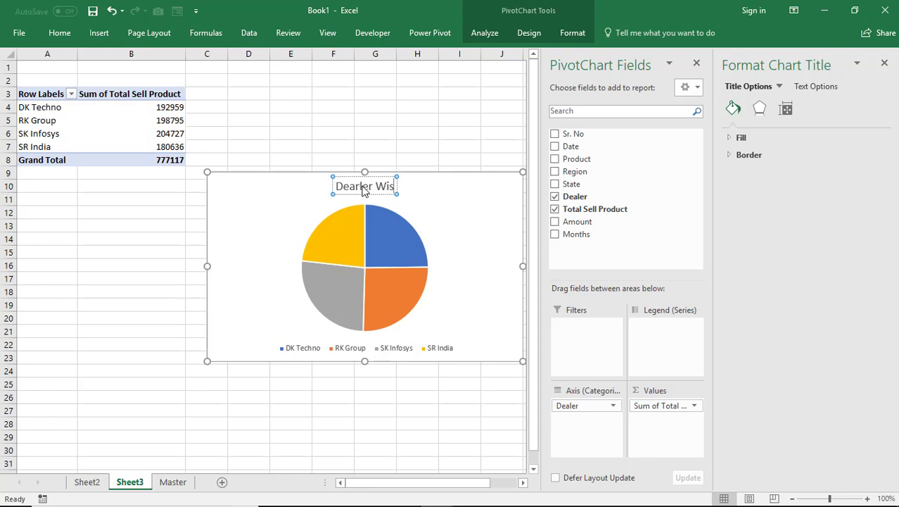
pyautogui.write('e Se')
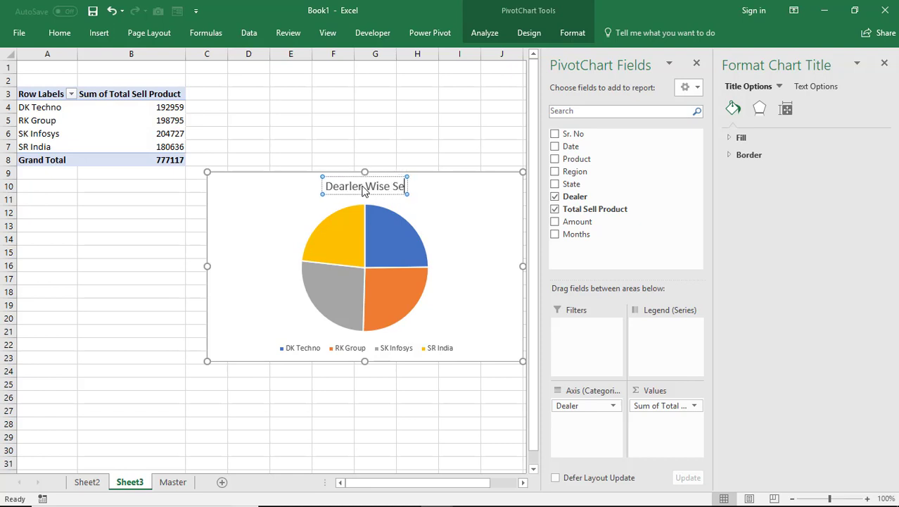
pyautogui.write('ll')
pyautogui.click(280, 210)
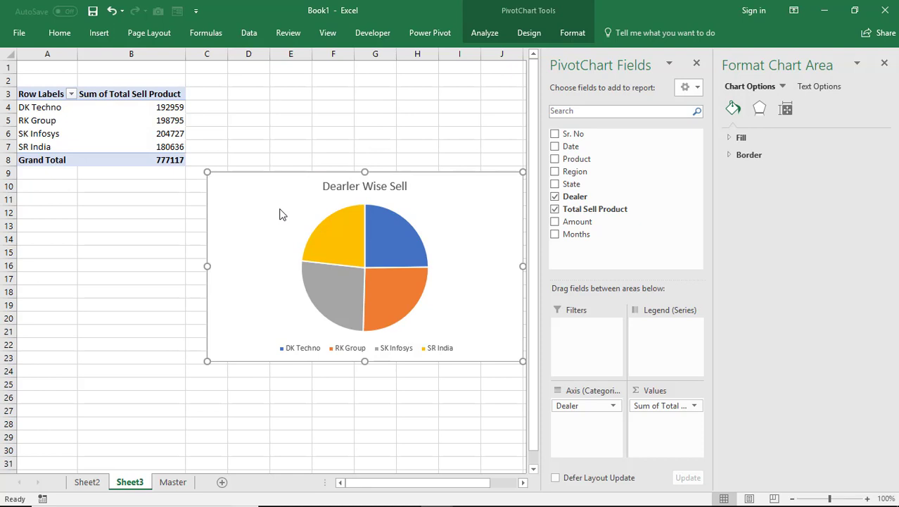
# - Create a new-sheet pivot table from Master summing Total Sell Product by Region
pyautogui.click(97, 484)
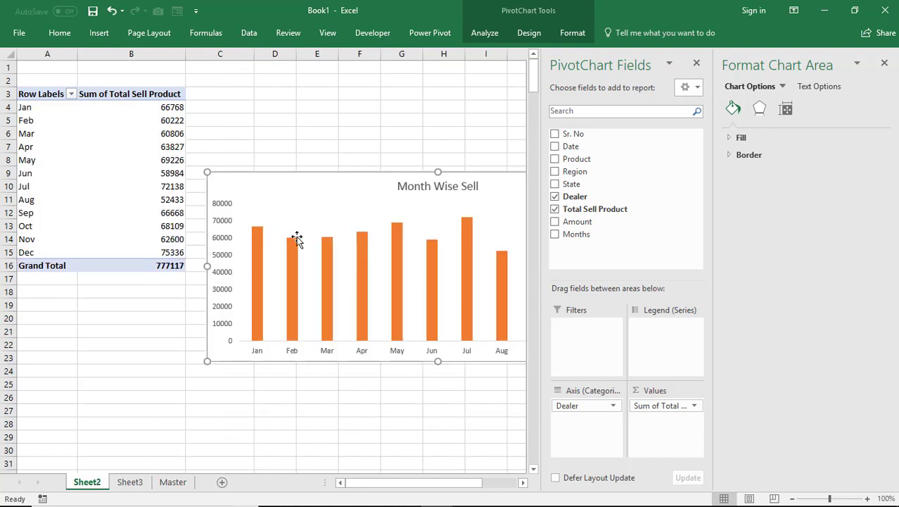
pyautogui.click(173, 487)
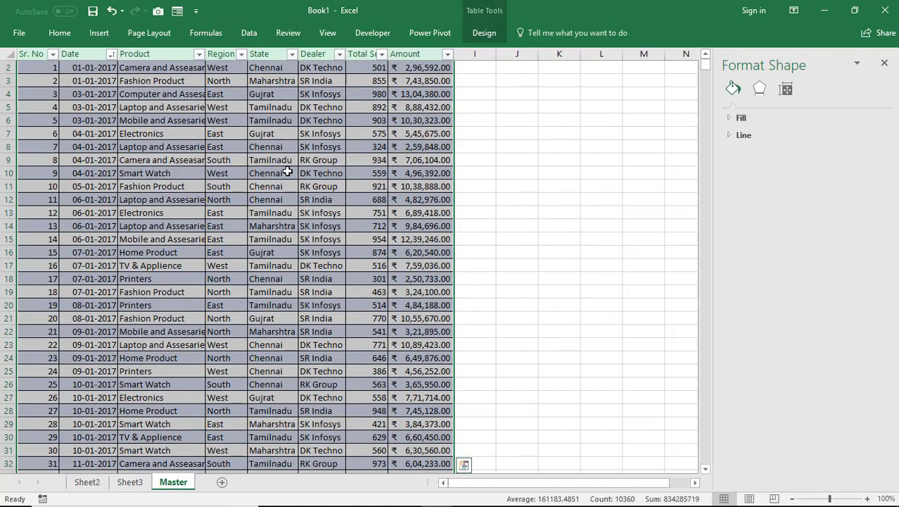
pyautogui.click(102, 28)
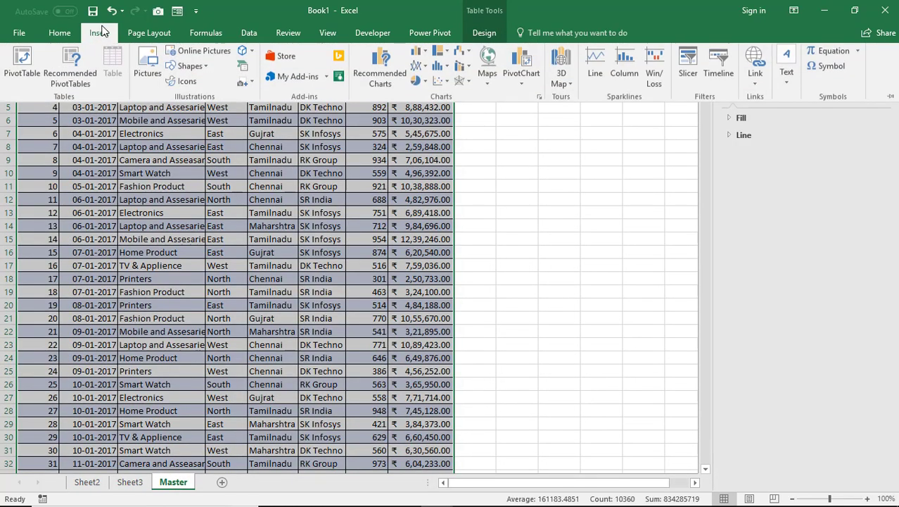
pyautogui.click(21, 65)
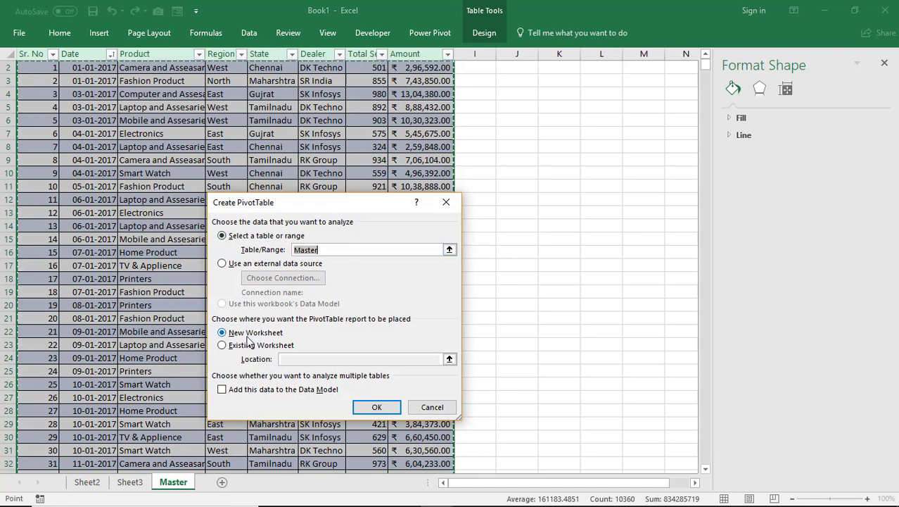
pyautogui.click(360, 410)
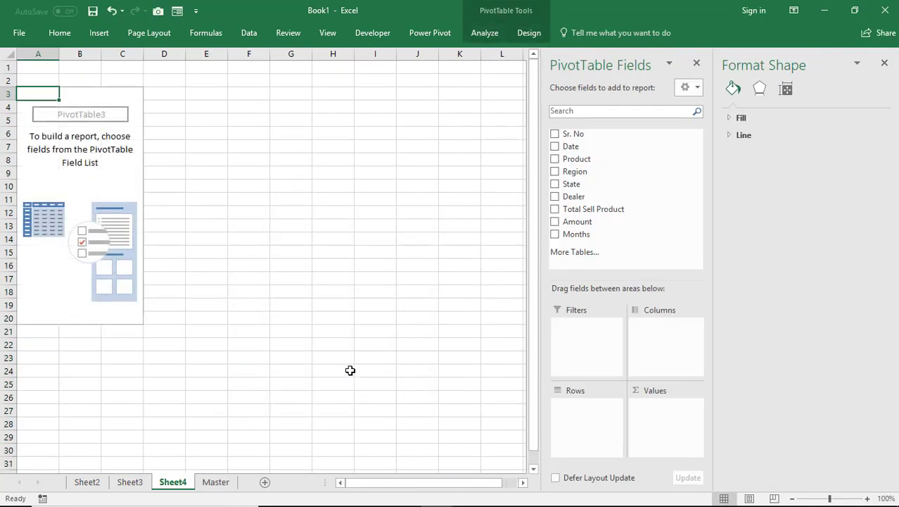
pyautogui.moveTo(575, 172); pyautogui.dragTo(588, 427)
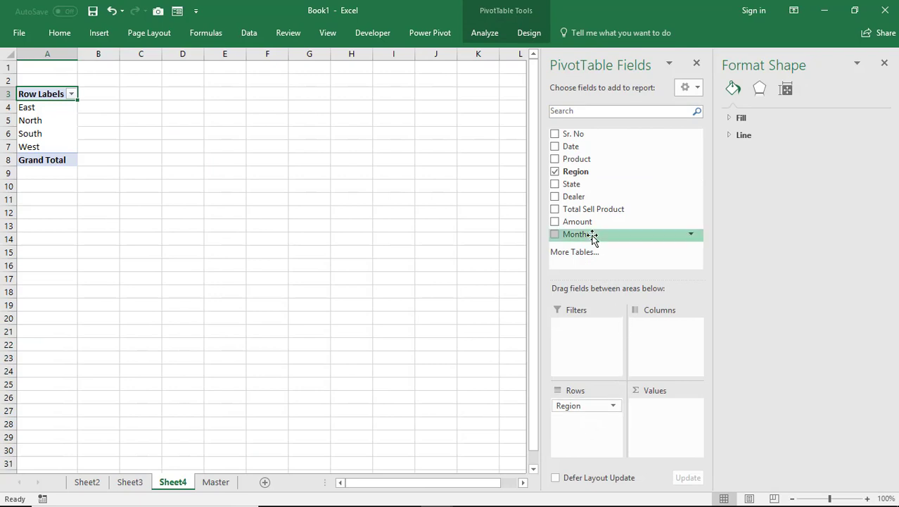
pyautogui.moveTo(586, 210); pyautogui.dragTo(674, 423)
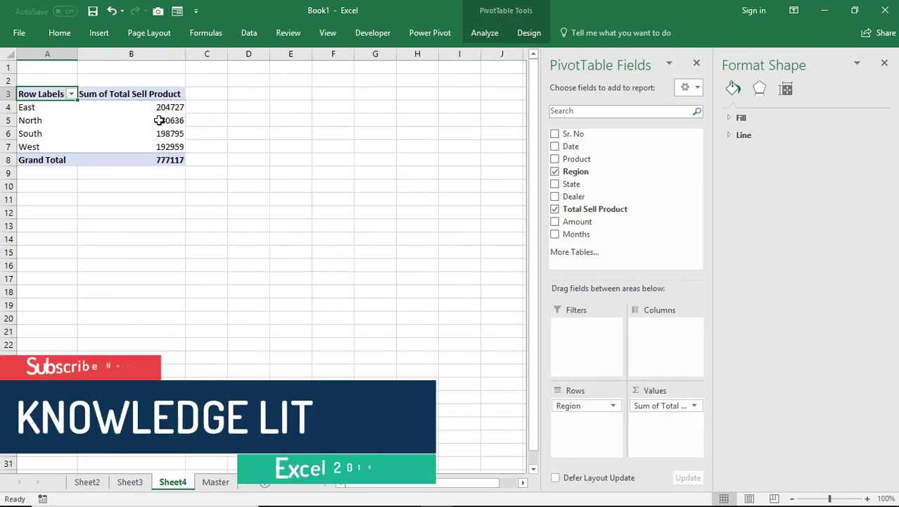
# - Start renaming the region pivot table to 'Region Wise'
pyautogui.click(159, 120)
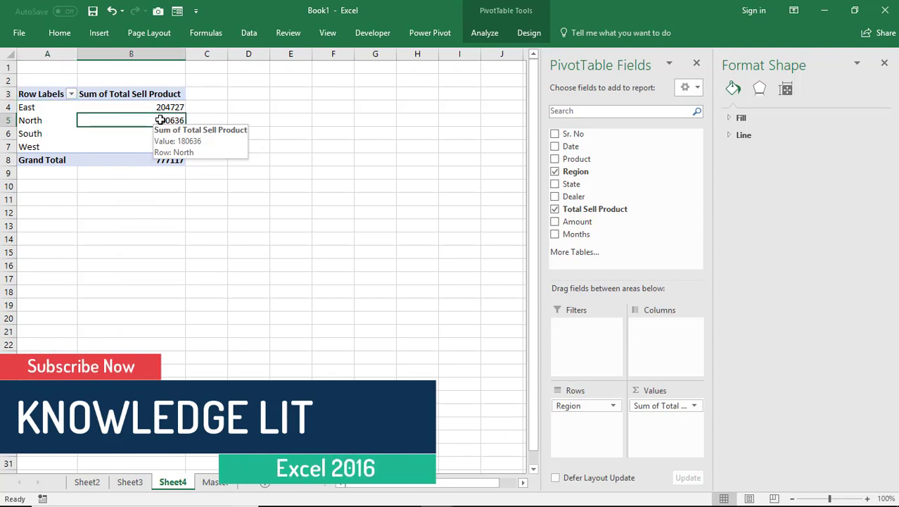
pyautogui.click(485, 33)
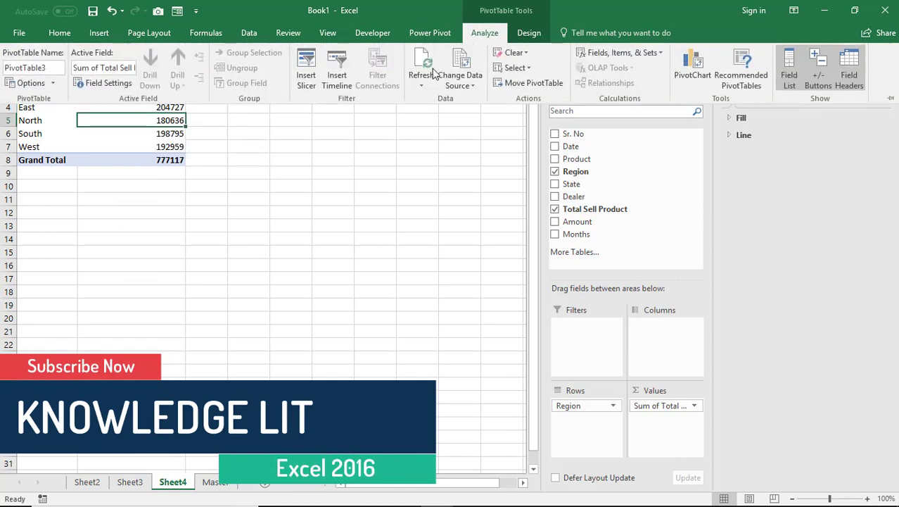
pyautogui.doubleClick(60, 69)
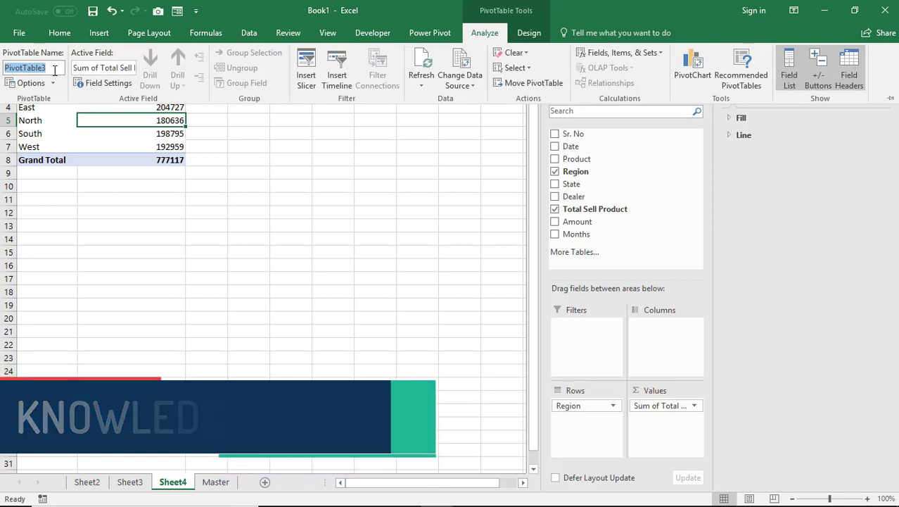
pyautogui.write('Region Wise Sell')
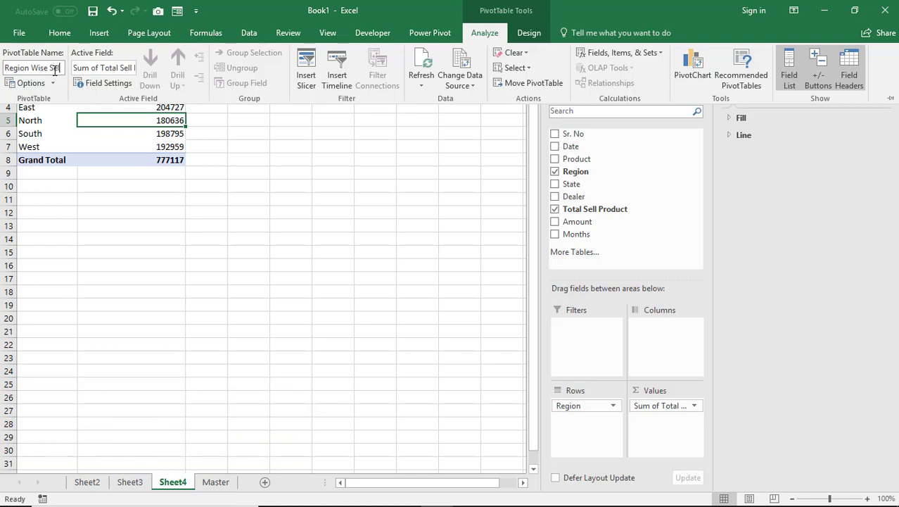
# - Confirm the Region Wise pivot name and insert a pie pivot chart of region totals
pyautogui.click(245, 223)
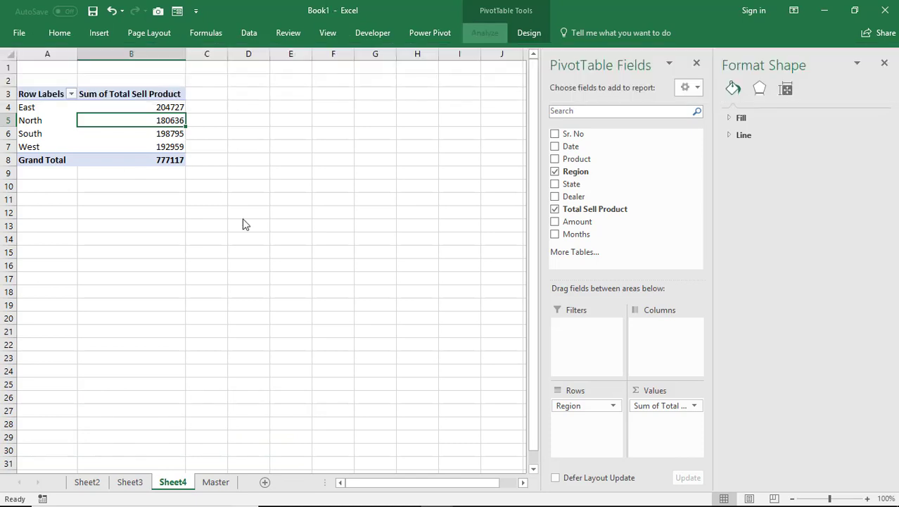
pyautogui.press('Down')
pyautogui.press('Down')
pyautogui.press('Down')
pyautogui.click(254, 222)
pyautogui.click(142, 135)
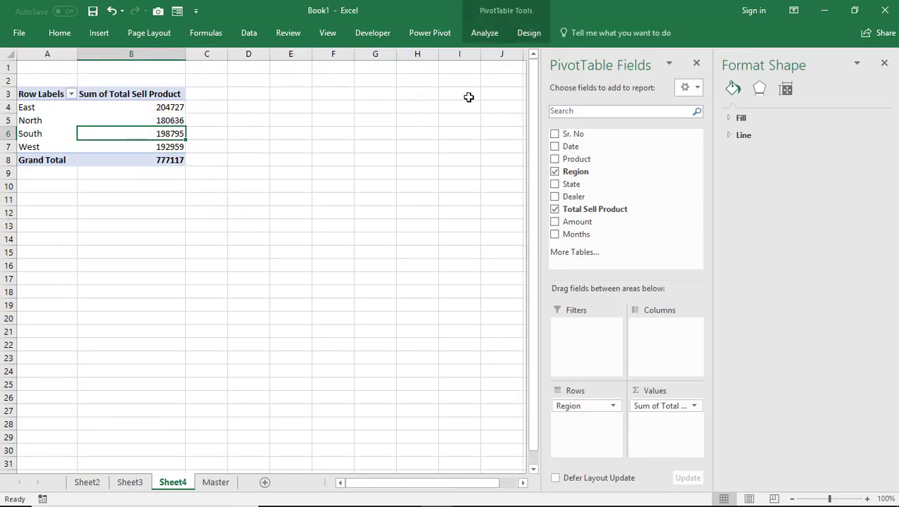
pyautogui.click(484, 33)
pyautogui.click(691, 75)
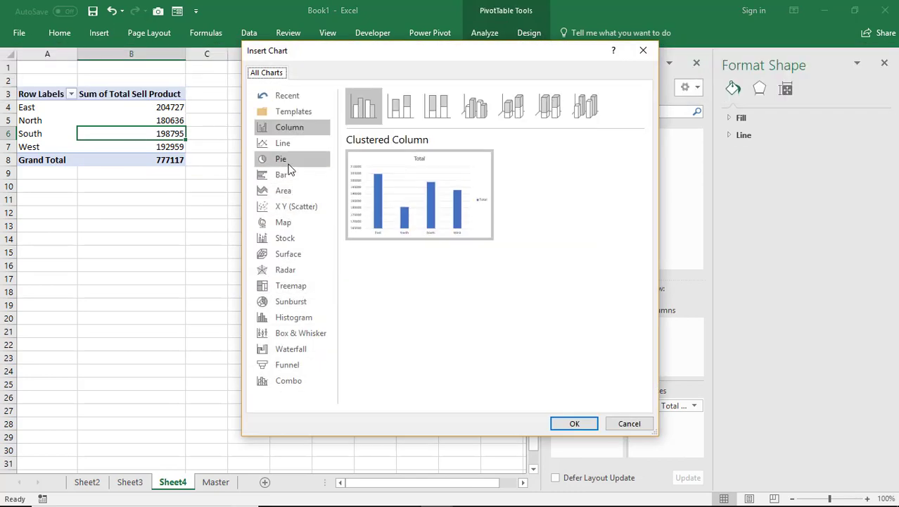
pyautogui.click(283, 160)
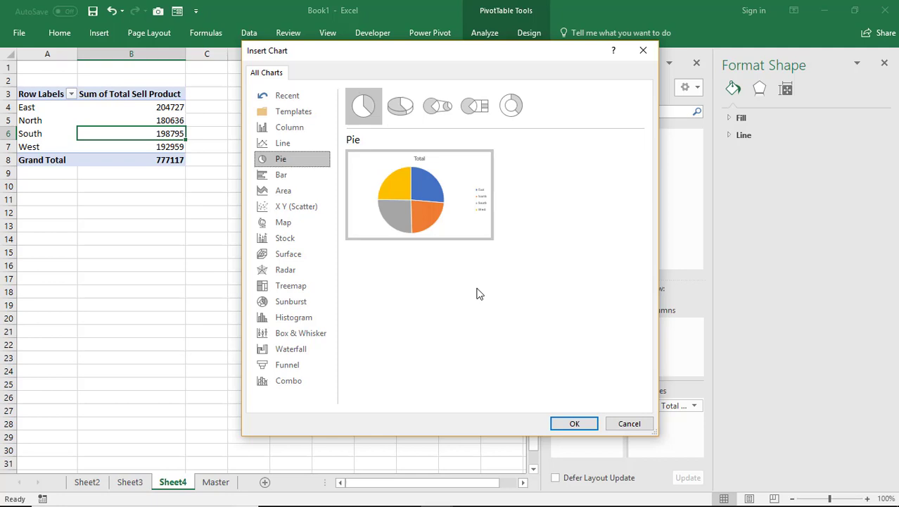
pyautogui.click(568, 423)
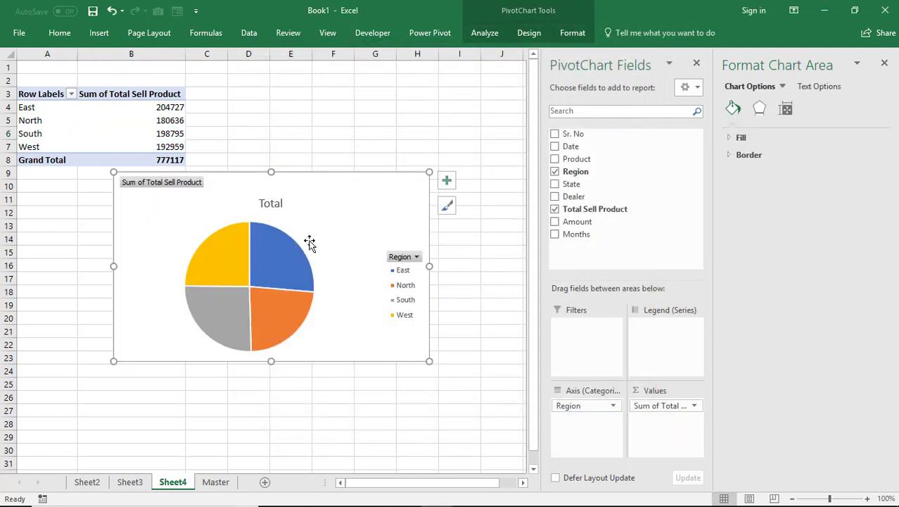
# - Hide all field buttons on the region chart and move its legend to the bottom
pyautogui.rightClick(194, 188)
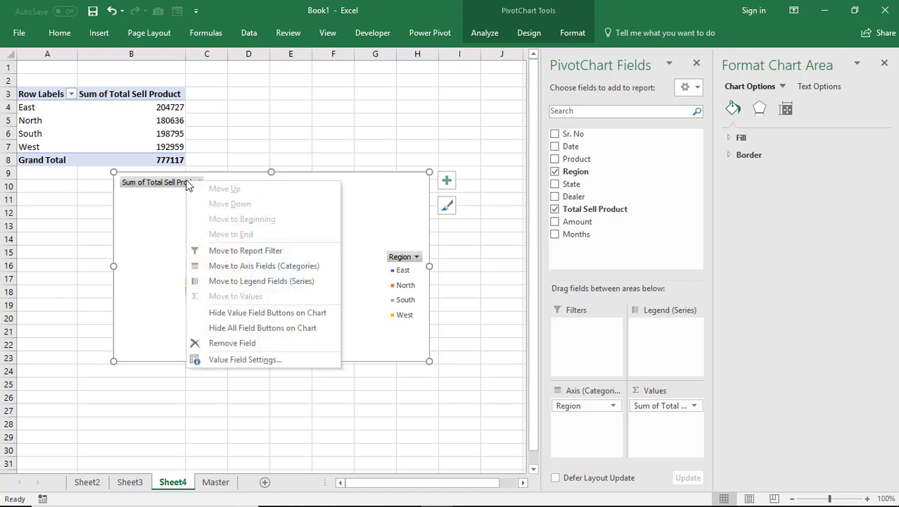
pyautogui.click(251, 324)
pyautogui.click(400, 266)
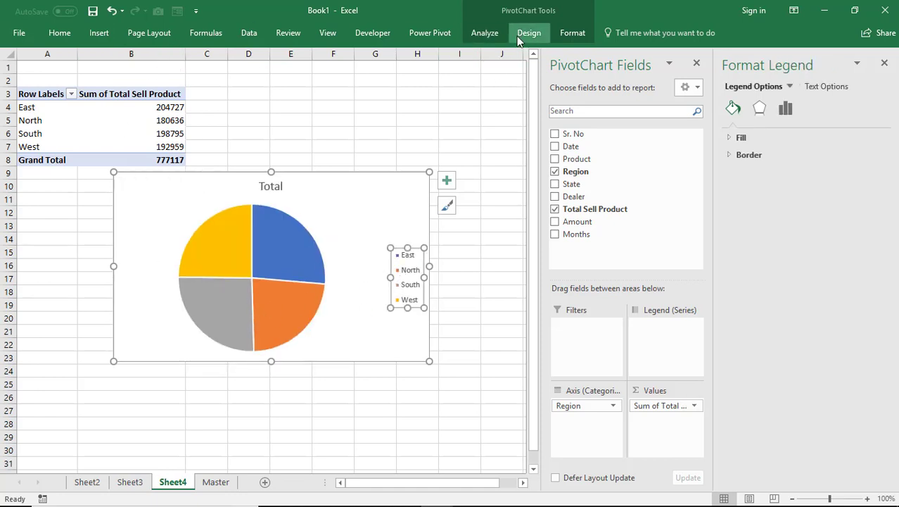
pyautogui.click(526, 34)
pyautogui.click(26, 80)
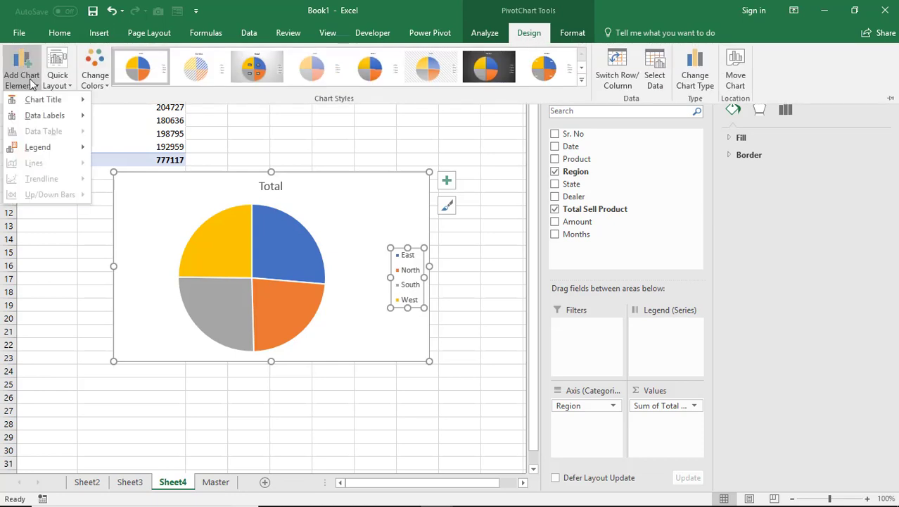
pyautogui.moveTo(60, 146)
pyautogui.click(145, 271)
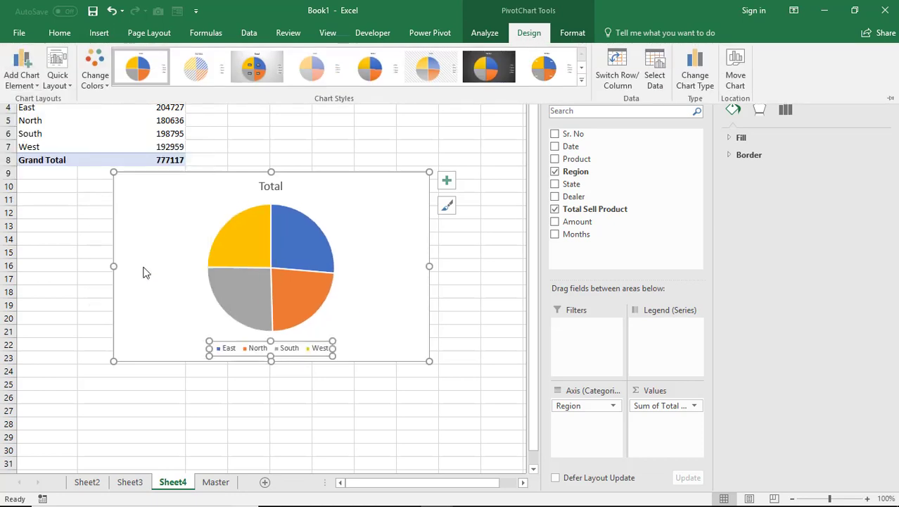
# - Retitle the region pie chart from 'Total' to 'Region Wise Sell'
pyautogui.click(273, 185)
pyautogui.click(274, 184)
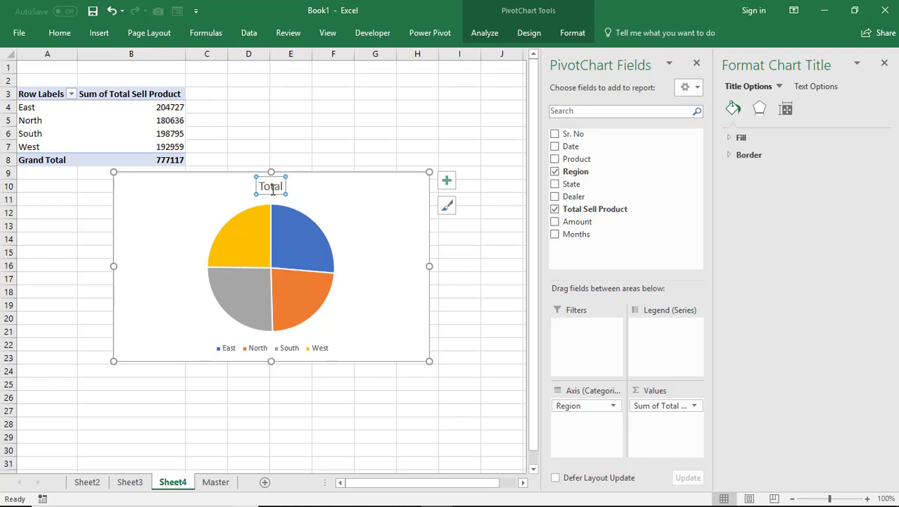
pyautogui.doubleClick(273, 188)
pyautogui.write('Re')
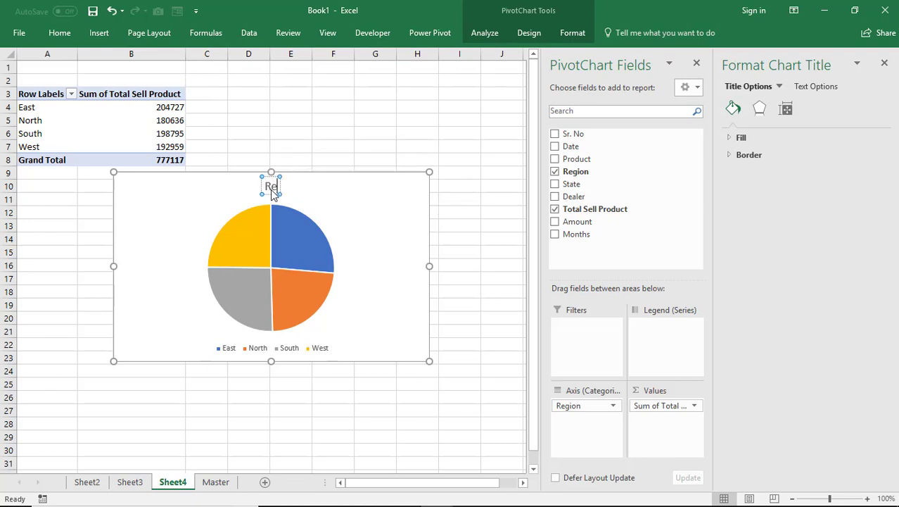
pyautogui.write('gion Wi')
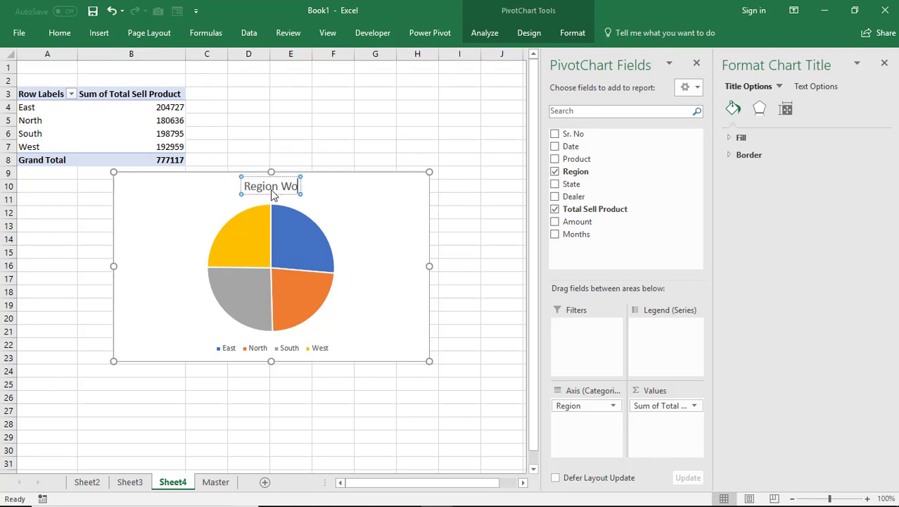
pyautogui.write('s')
pyautogui.press('BackSpace')
pyautogui.press('BackSpace')
pyautogui.write('is')
pyautogui.write('e Sell')
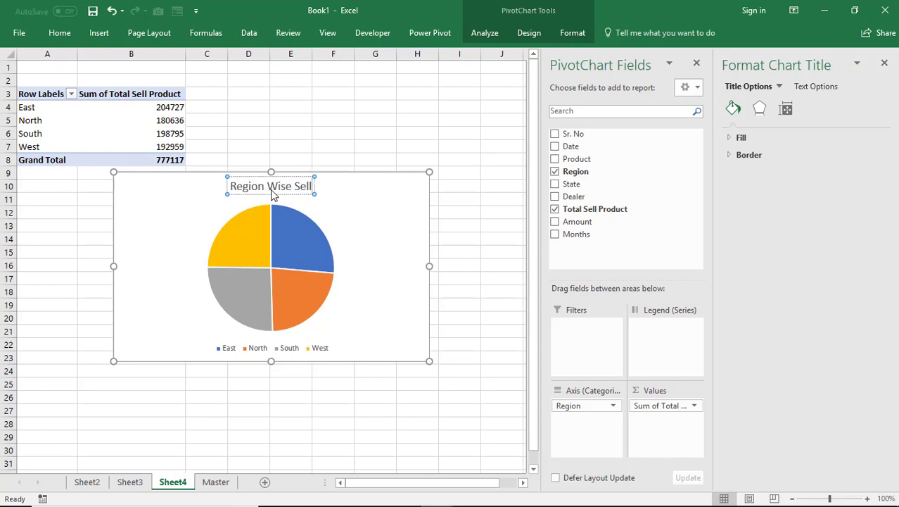
pyautogui.click(372, 278)
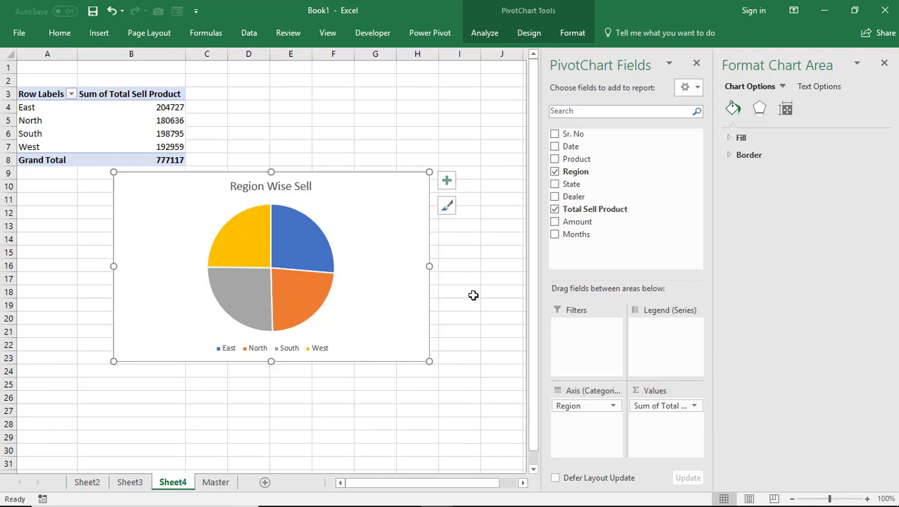
# - Create a new-sheet pivot table from Master summing Amount by State
pyautogui.click(213, 482)
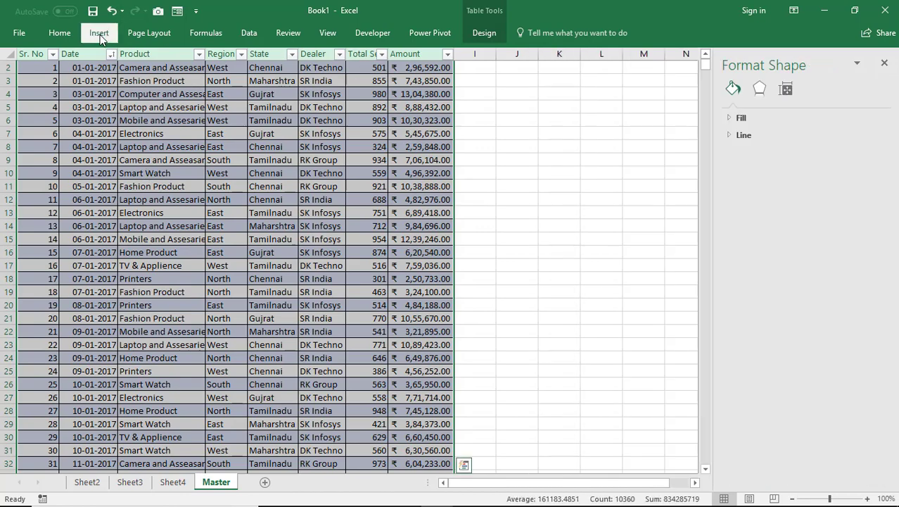
pyautogui.click(99, 33)
pyautogui.hotkey('alt', 'n', 'v')
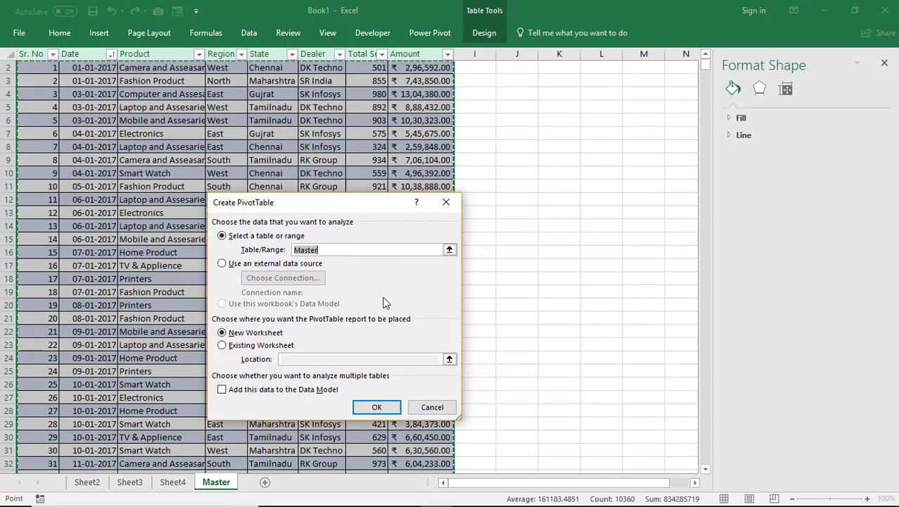
pyautogui.click(369, 410)
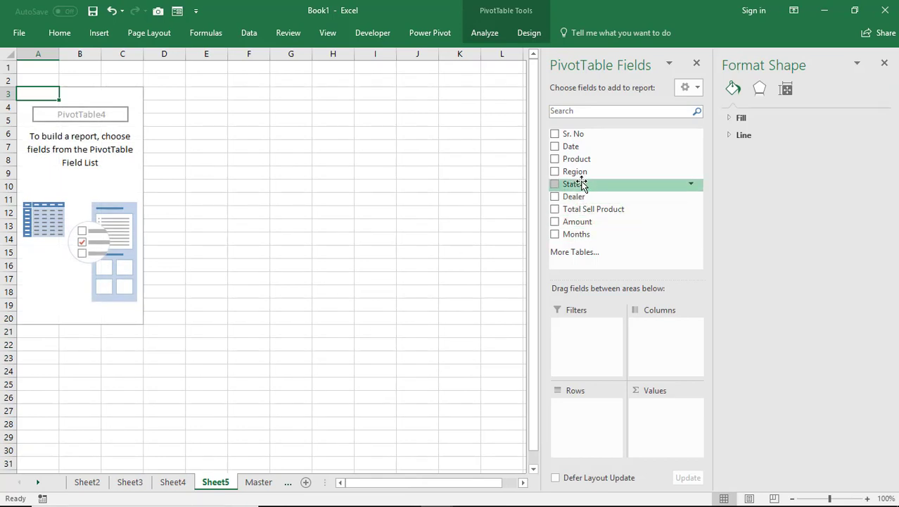
pyautogui.moveTo(581, 183); pyautogui.dragTo(583, 420)
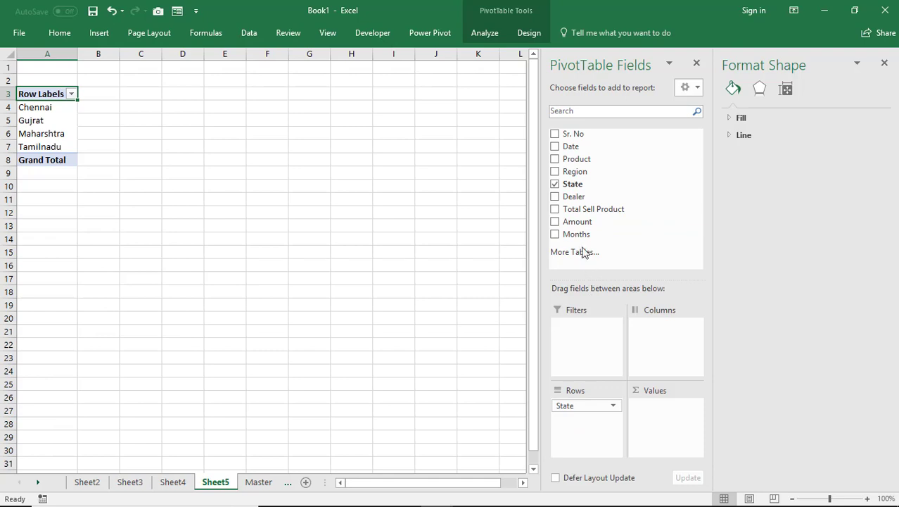
pyautogui.moveTo(582, 221); pyautogui.dragTo(676, 415)
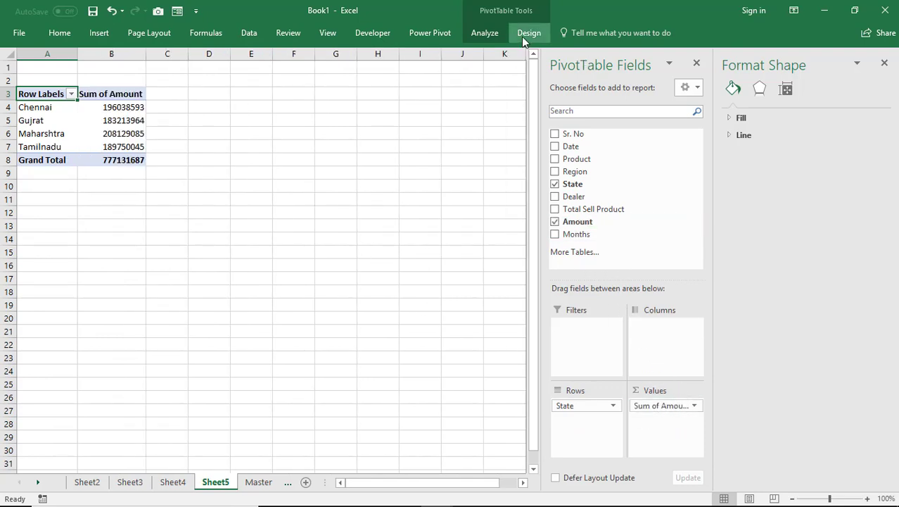
# - Name the state pivot table 'State Wise Revenue'
pyautogui.click(484, 32)
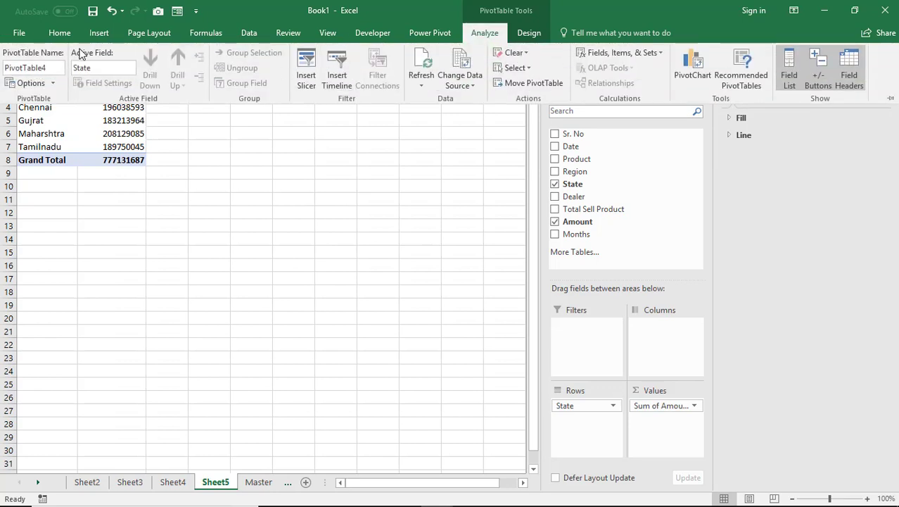
pyautogui.click(64, 65)
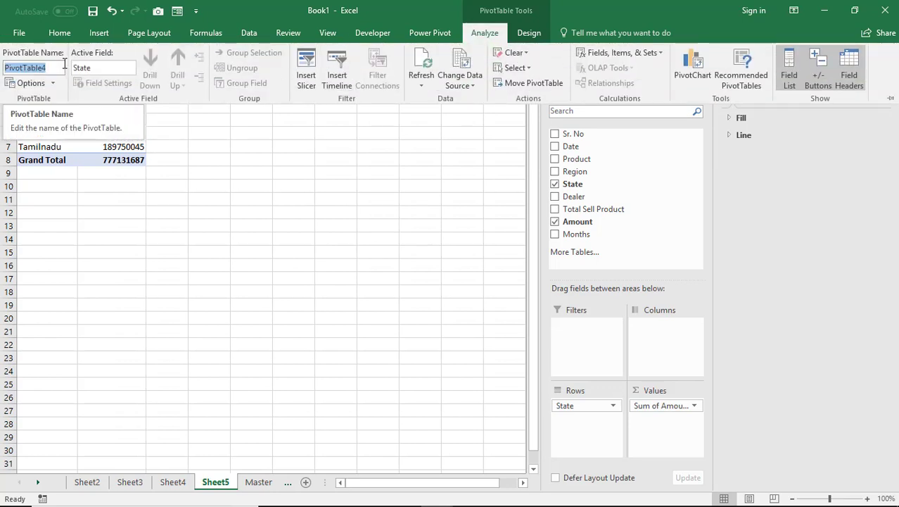
pyautogui.write('State Wise Rev')
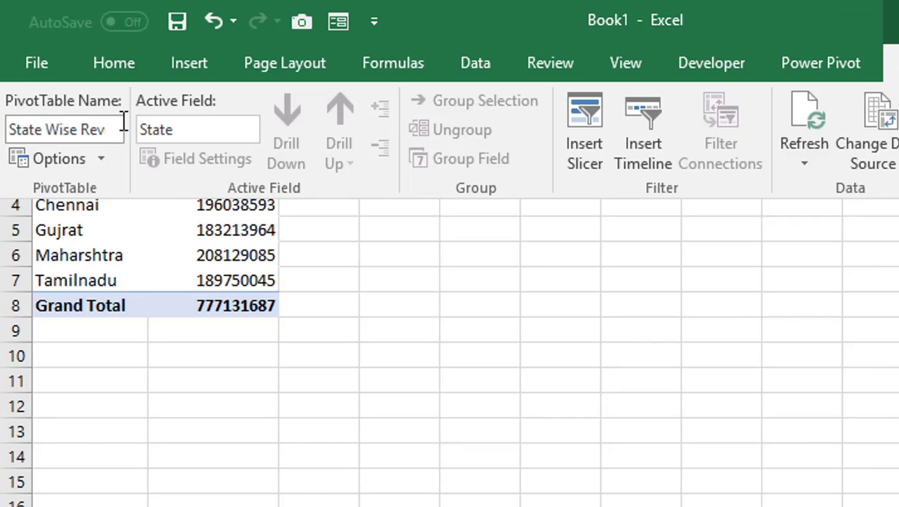
pyautogui.write('ue')
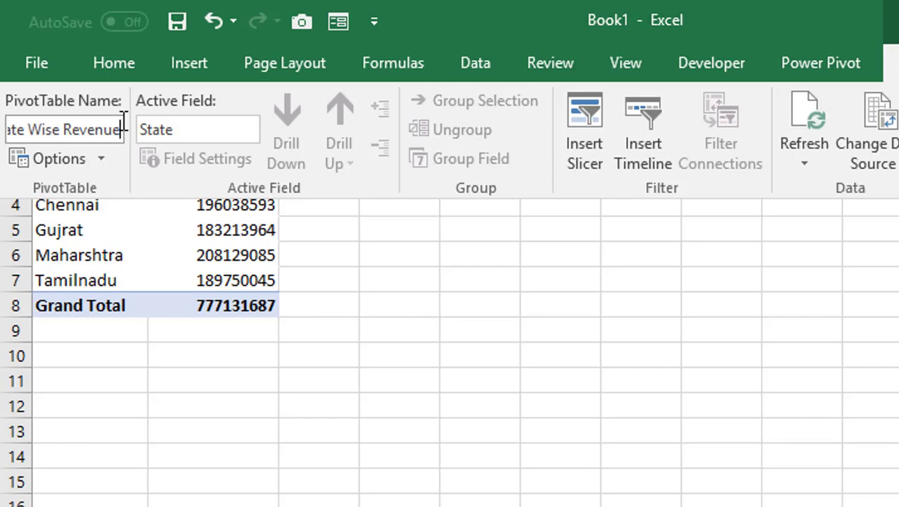
pyautogui.press('Return')
# - Insert a Bar of Pie pivot chart of state amounts with all field buttons hidden
pyautogui.click(209, 255)
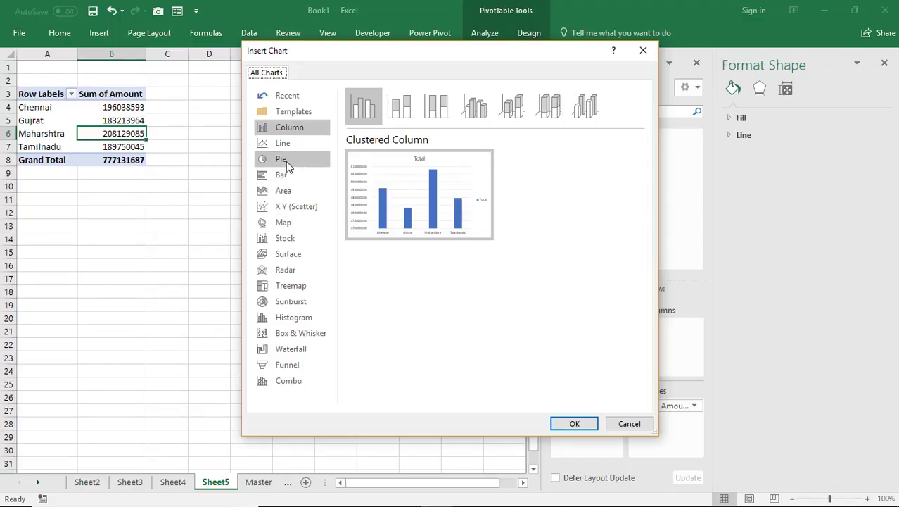
pyautogui.click(282, 161)
pyautogui.click(477, 108)
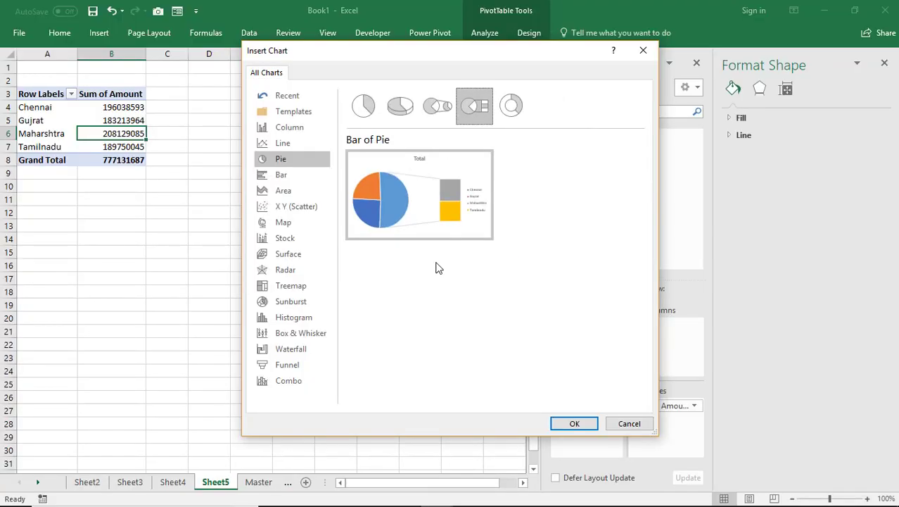
pyautogui.click(573, 424)
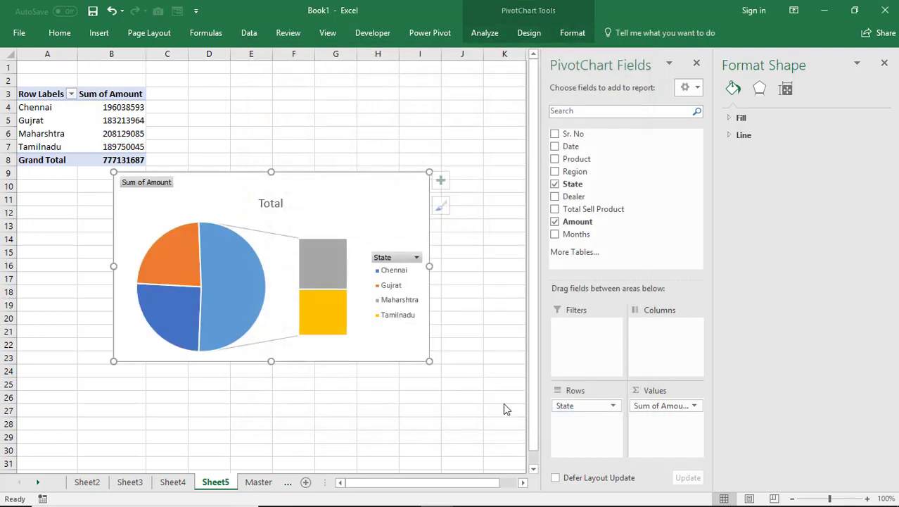
pyautogui.rightClick(145, 194)
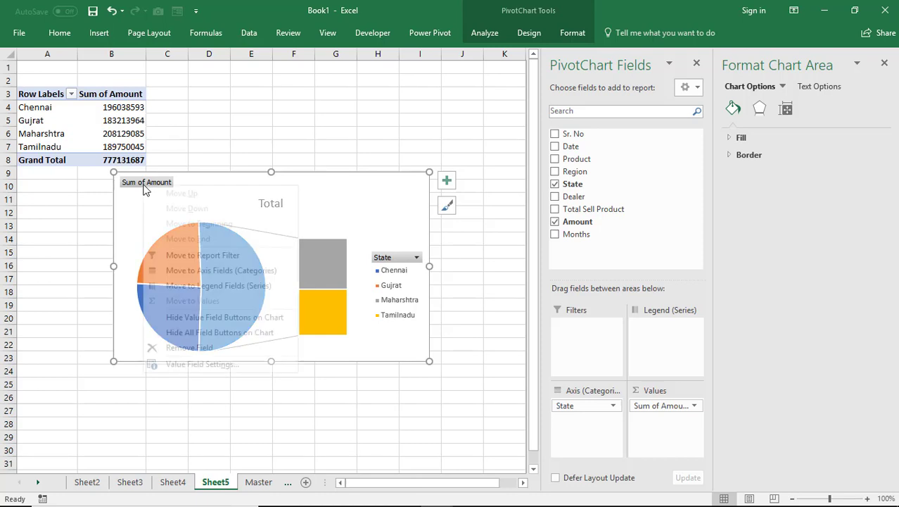
pyautogui.click(197, 334)
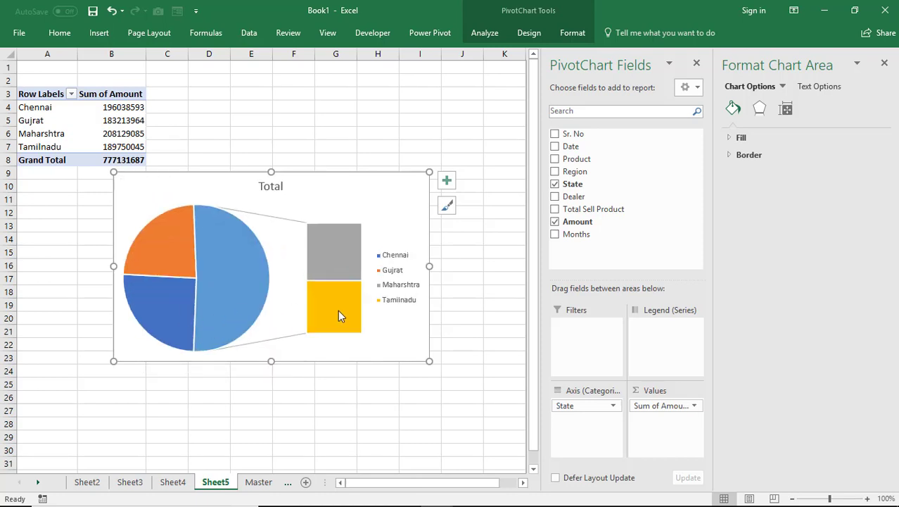
# - Retitle the state chart from 'Total' to 'State Wise Revenue'
pyautogui.click(271, 187)
pyautogui.doubleClick(273, 189)
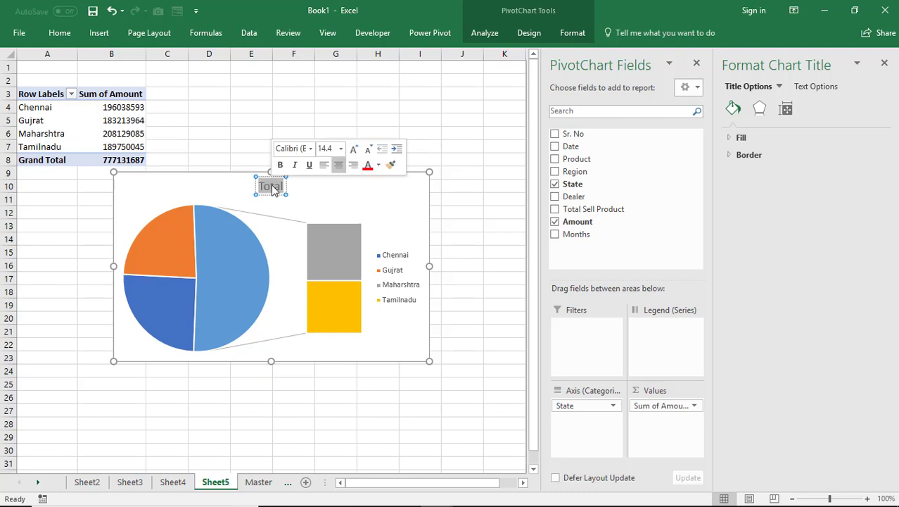
pyautogui.write('Sale')
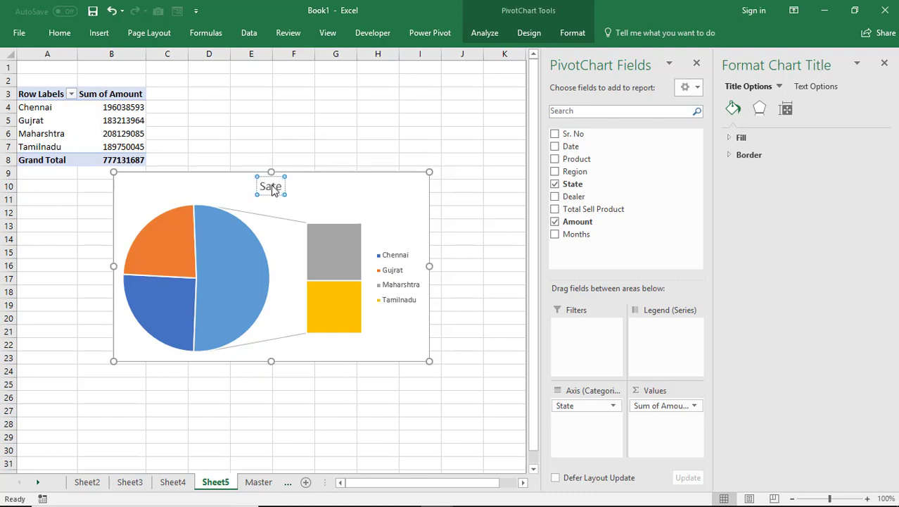
pyautogui.press('BackSpace')
pyautogui.press('BackSpace')
pyautogui.press('BackSpace')
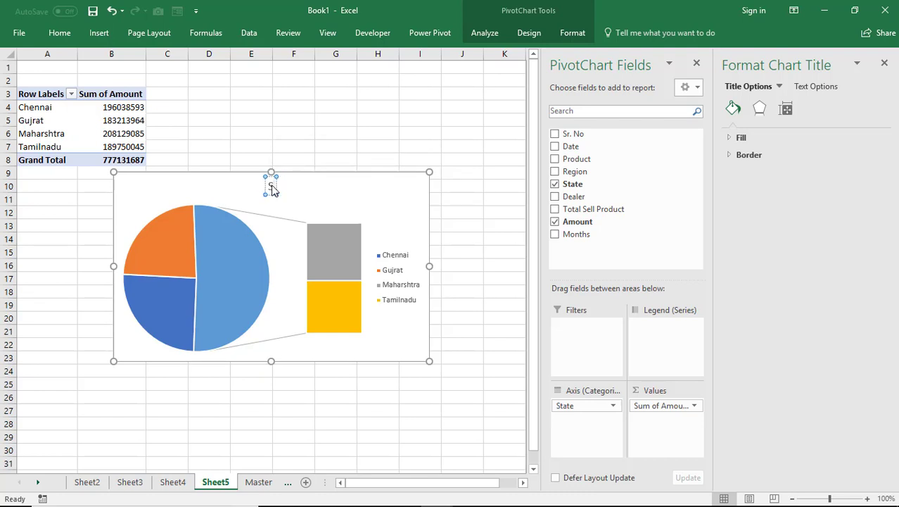
pyautogui.write('tate W')
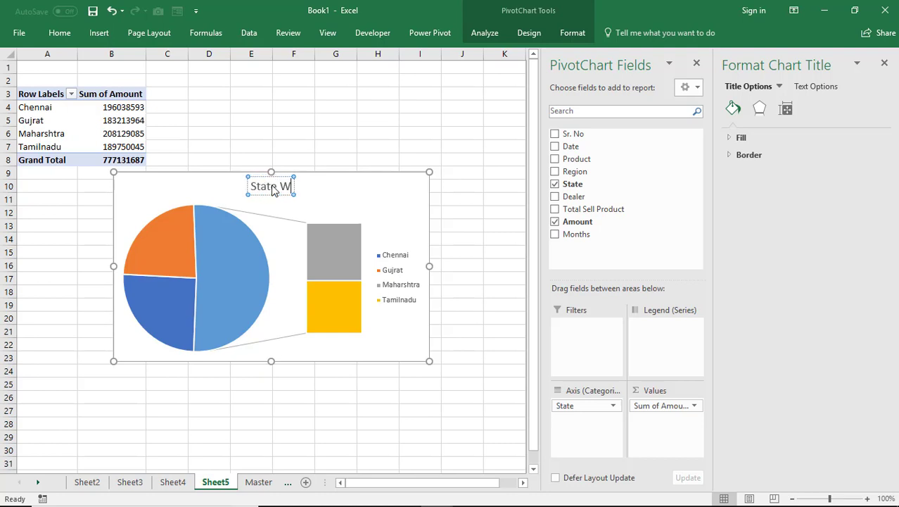
pyautogui.write('ise Rev')
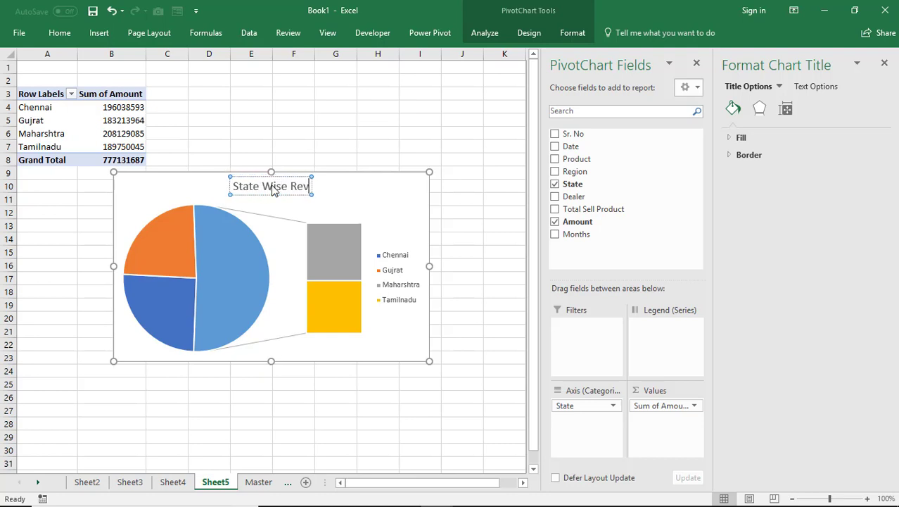
pyautogui.write('enue')
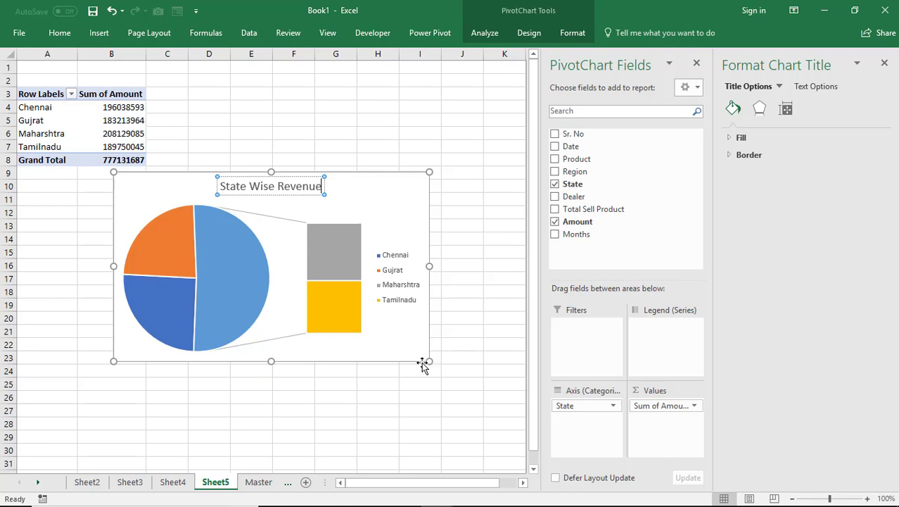
pyautogui.click(387, 342)
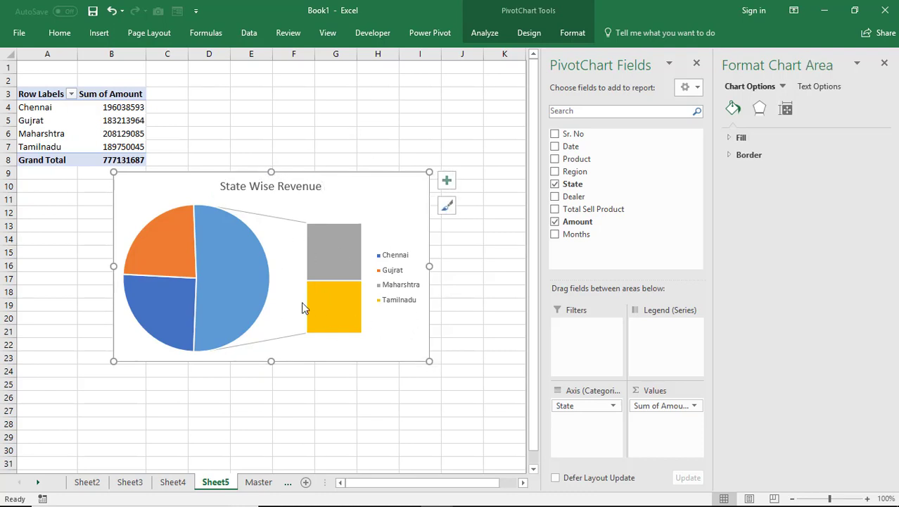
# - Review the charts on Sheet2 through Sheet5, ending on the Master sheet
pyautogui.click(87, 483)
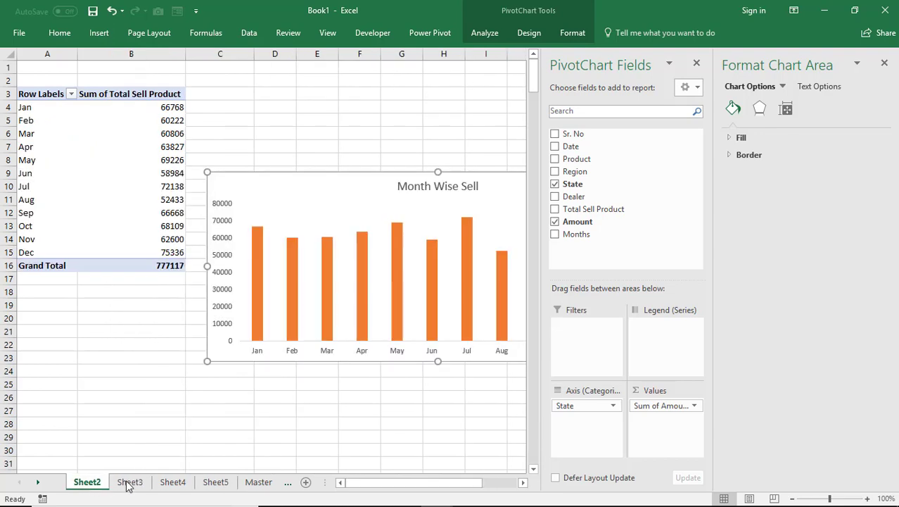
pyautogui.click(129, 482)
pyautogui.click(172, 483)
pyautogui.click(215, 483)
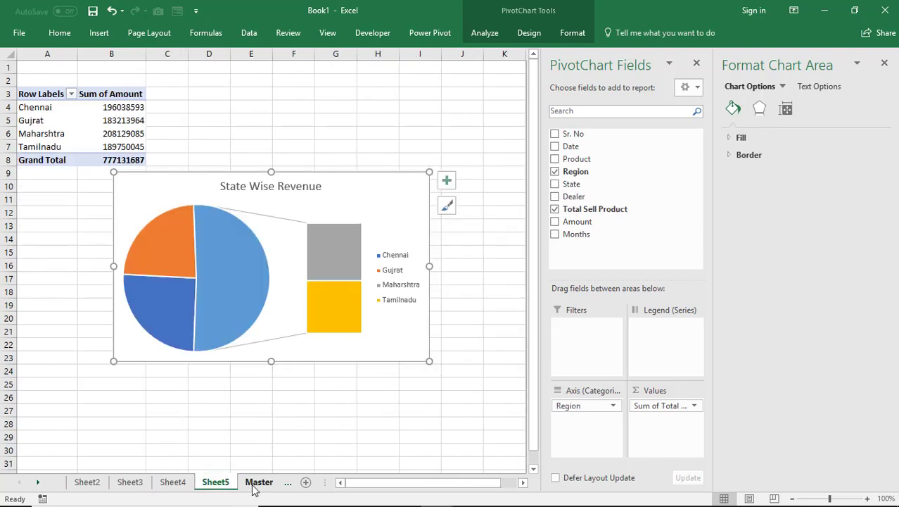
pyautogui.click(256, 482)
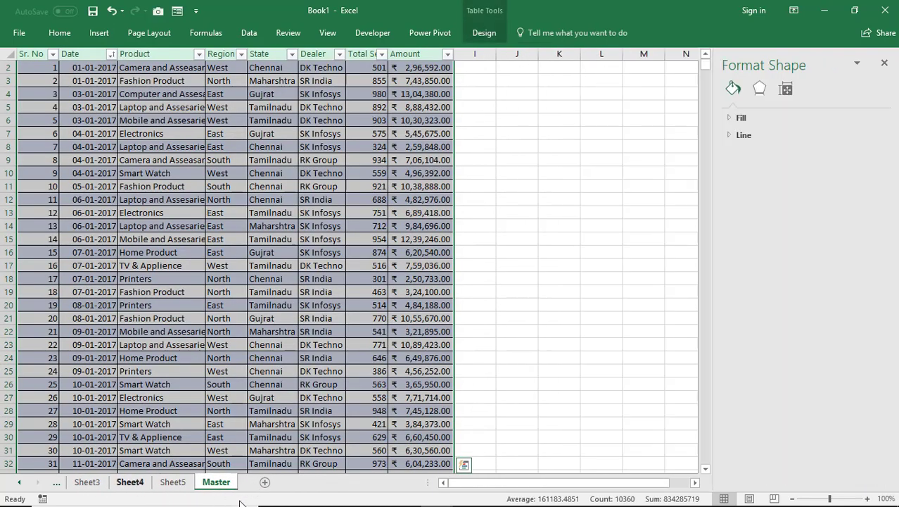
# - Add a new blank sheet after Master and name it DashBoard
pyautogui.click(266, 483)
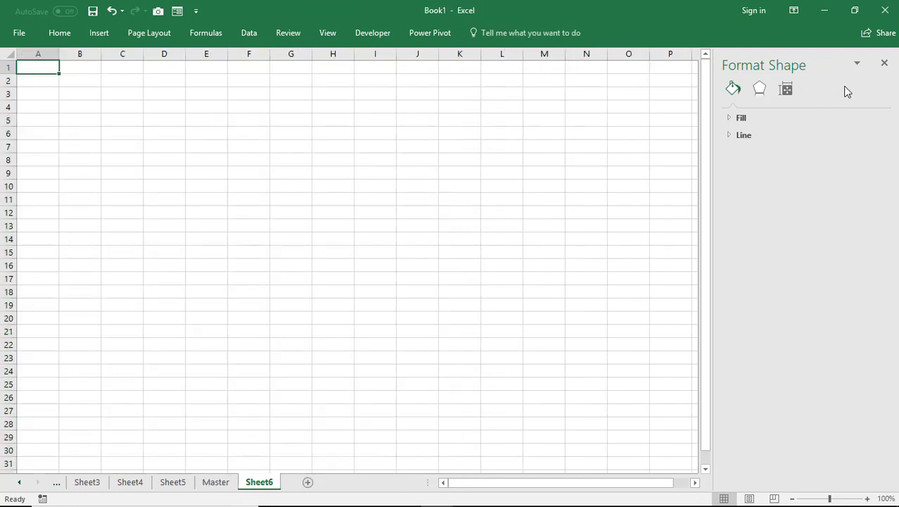
pyautogui.click(885, 64)
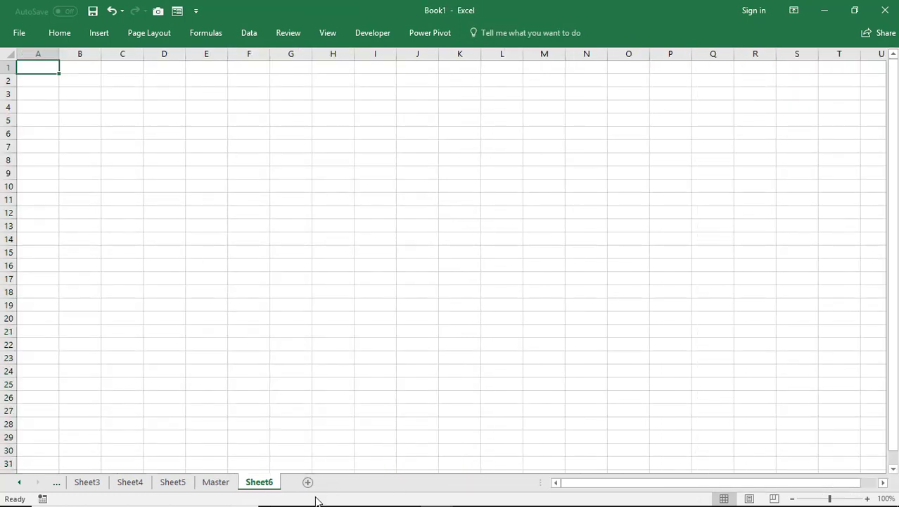
pyautogui.rightClick(260, 483)
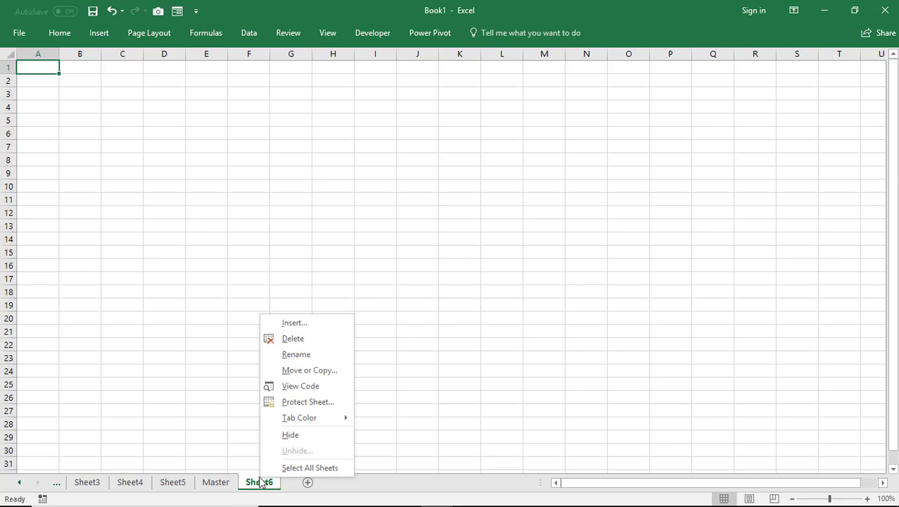
pyautogui.click(299, 356)
pyautogui.write('D')
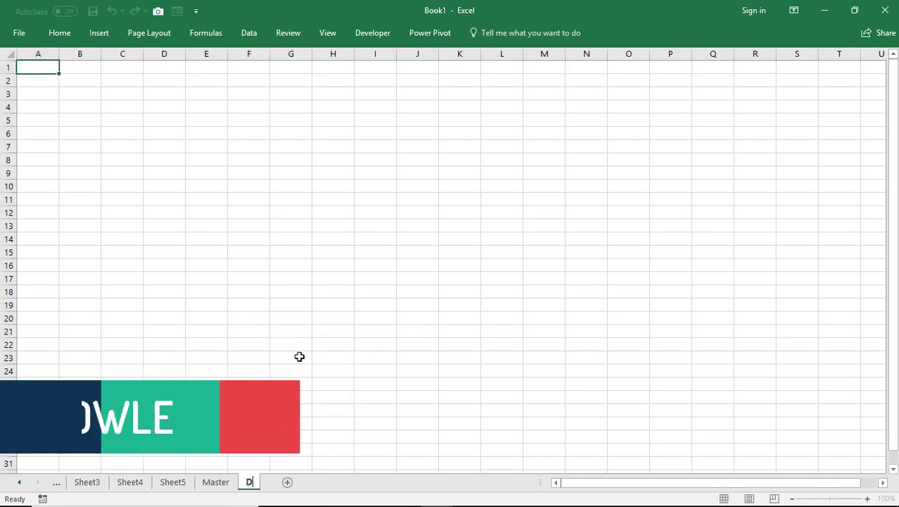
pyautogui.write('ashboard')
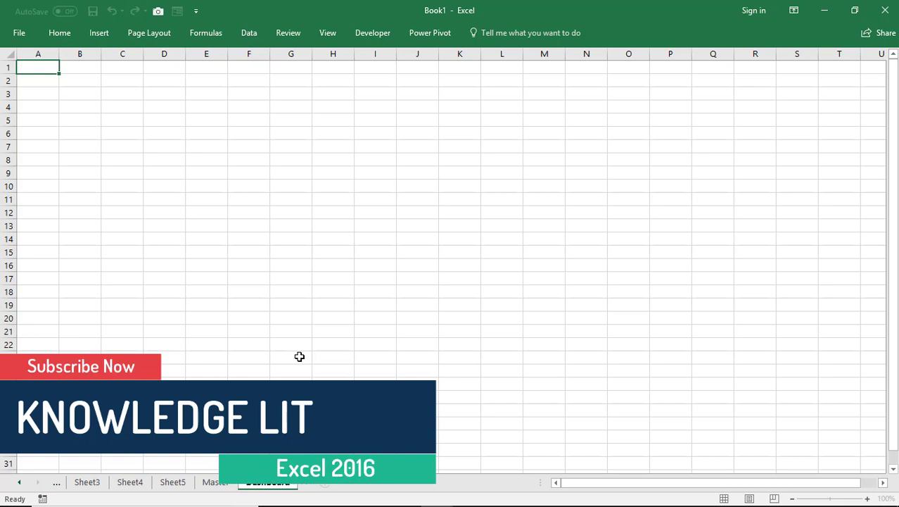
pyautogui.click(299, 356)
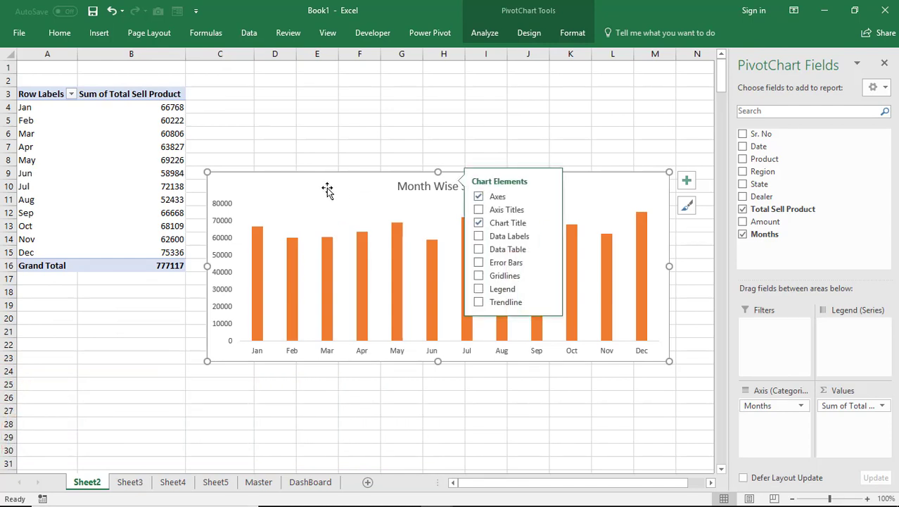
# - Paste the Month Wise Sell chart onto DashBoard and widen it to column N across the top rows
pyautogui.click(307, 484)
pyautogui.hotkey('ctrl', 'v')
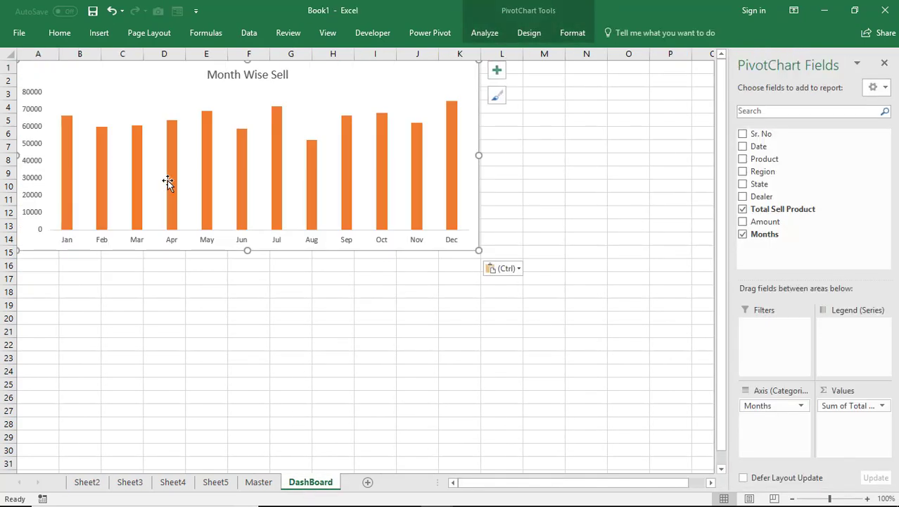
pyautogui.moveTo(710, 254); pyautogui.dragTo(718, 227)
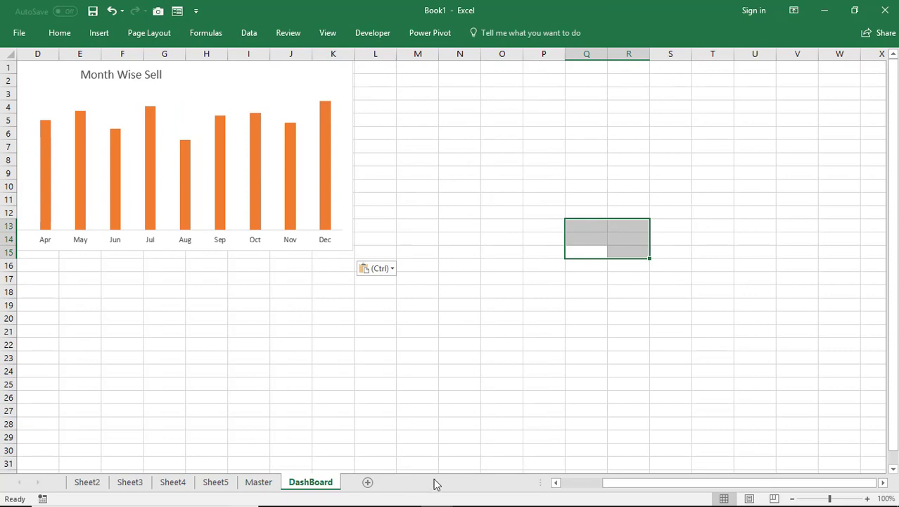
pyautogui.click(571, 483)
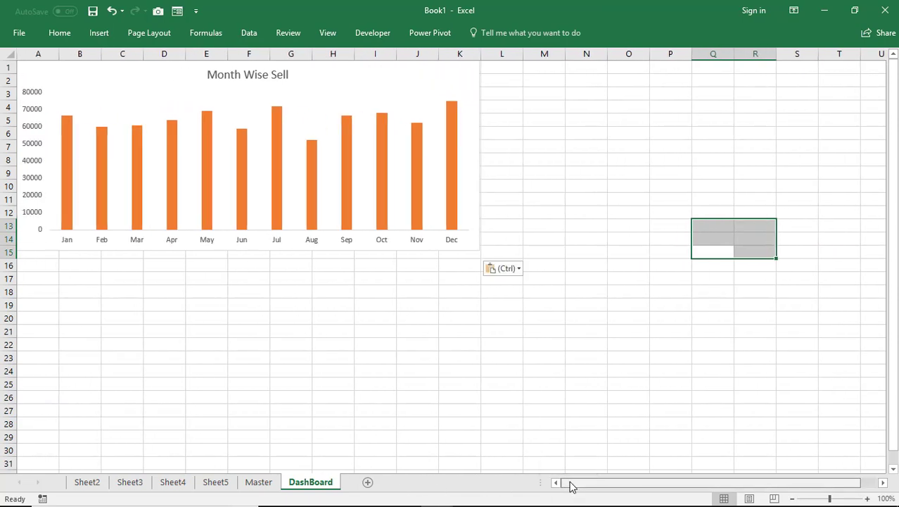
pyautogui.click(303, 107)
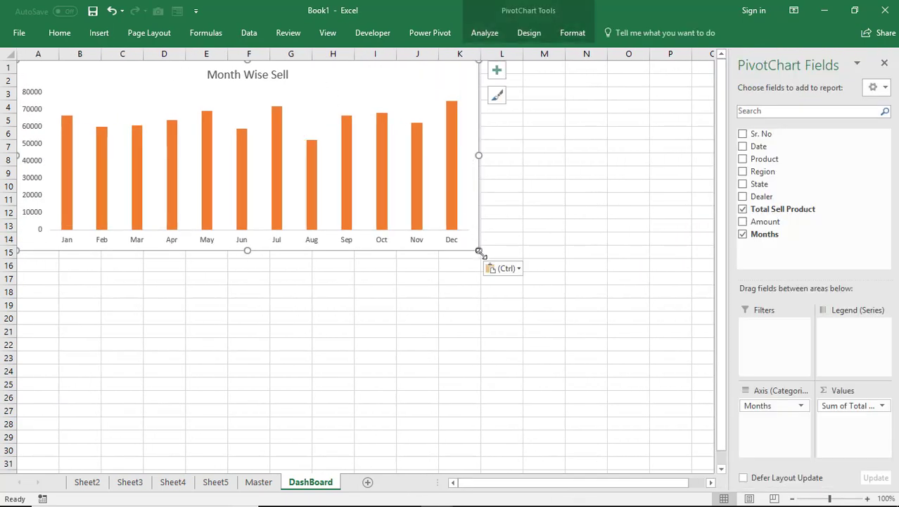
pyautogui.moveTo(479, 252); pyautogui.dragTo(663, 245)
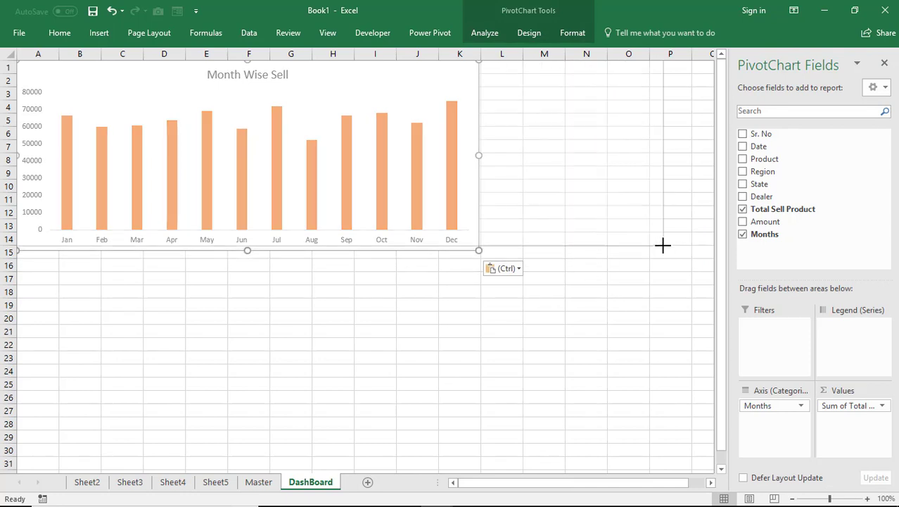
pyautogui.moveTo(663, 245); pyautogui.dragTo(607, 233)
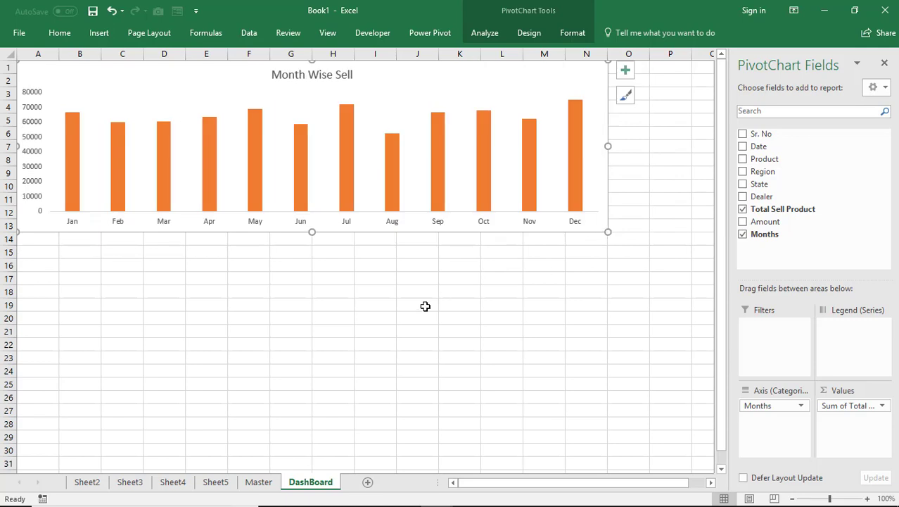
pyautogui.click(275, 289)
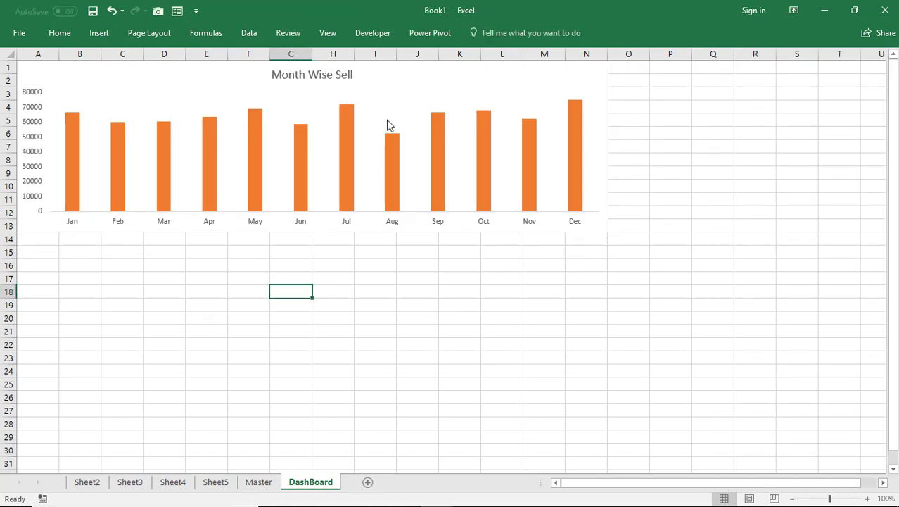
pyautogui.click(41, 242)
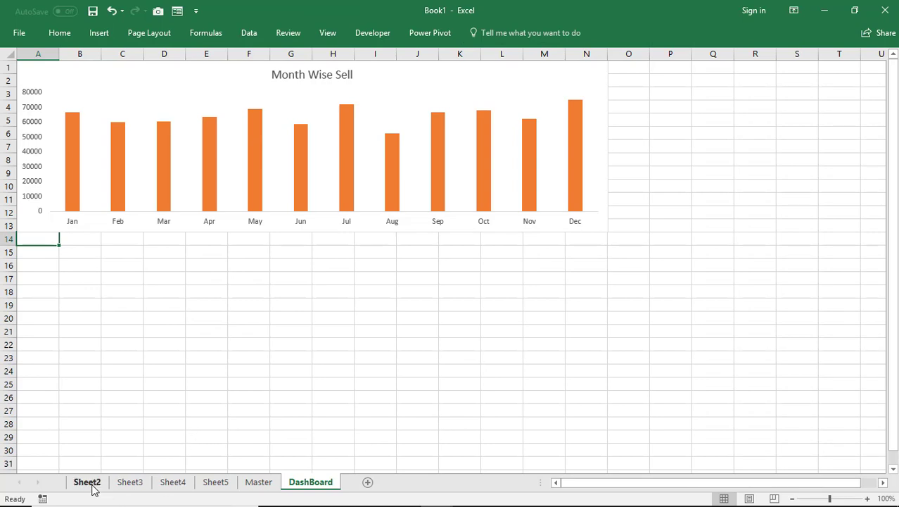
# - Cut the Dearler Wise Sell pie chart from Sheet3 and paste it on DashBoard below the month chart
pyautogui.click(131, 484)
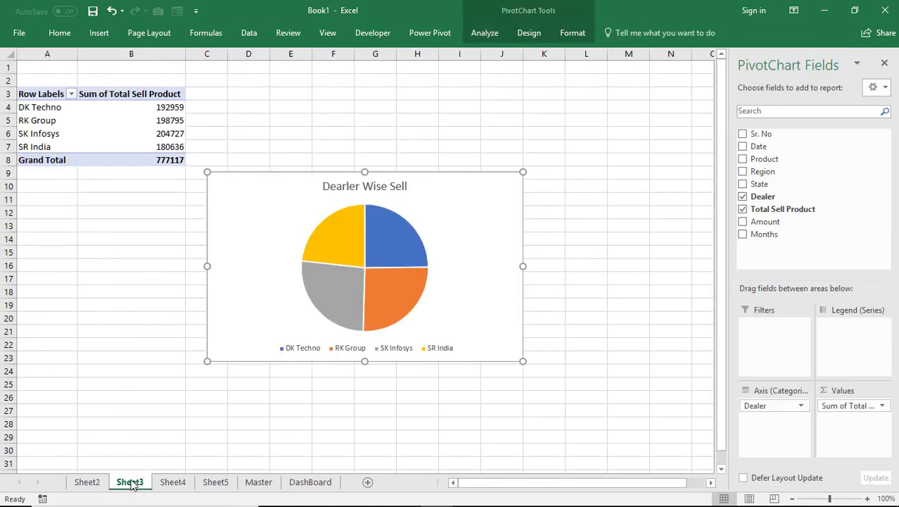
pyautogui.moveTo(253, 216)
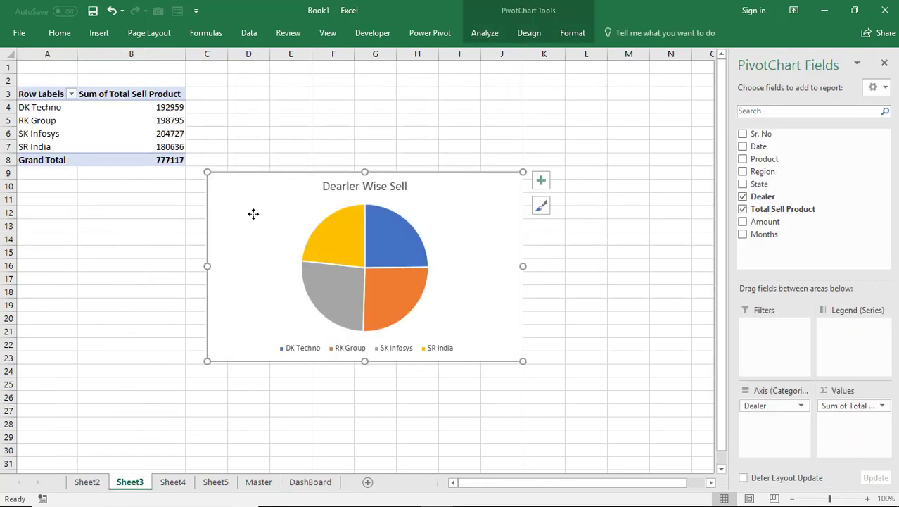
pyautogui.rightClick(253, 213)
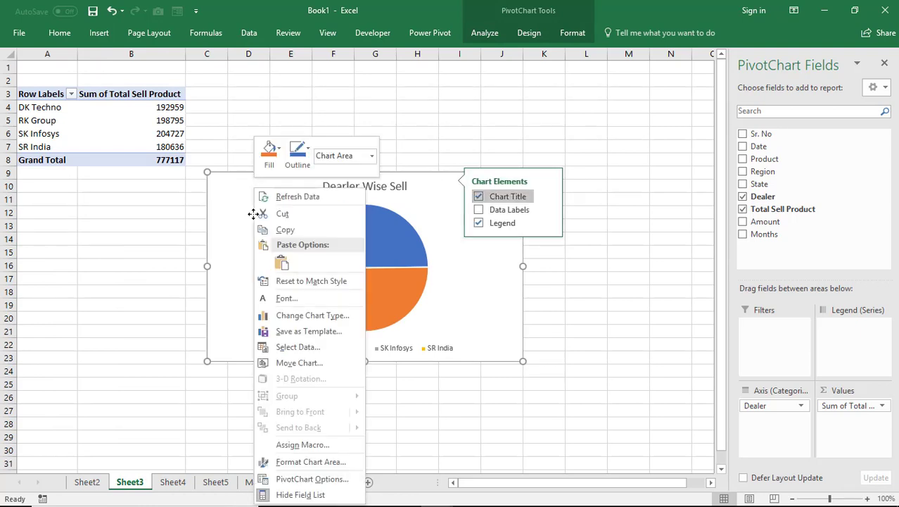
pyautogui.click(282, 214)
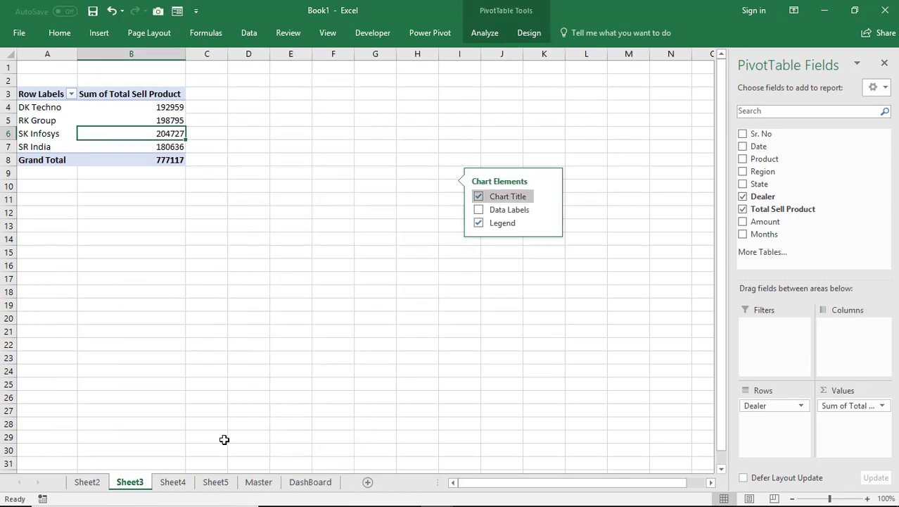
pyautogui.click(310, 482)
pyautogui.hotkey('ctrl', 'v')
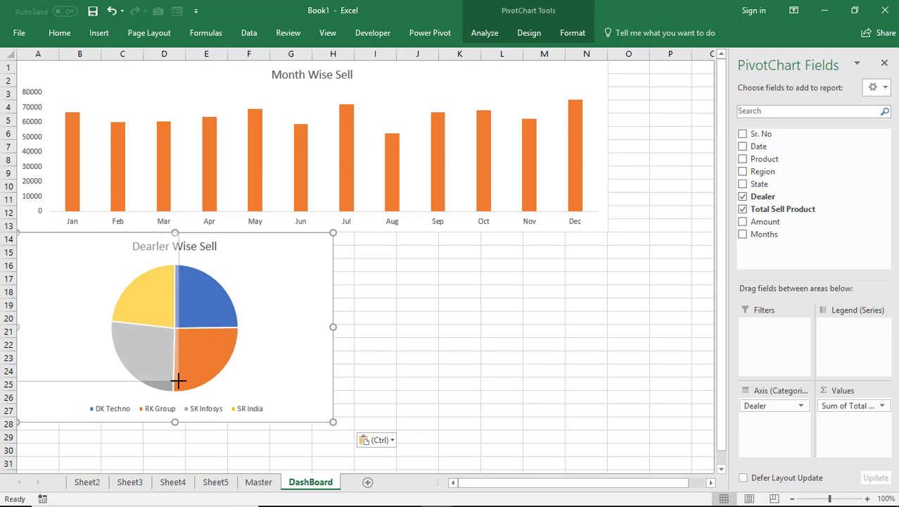
pyautogui.moveTo(176, 380); pyautogui.dragTo(184, 376)
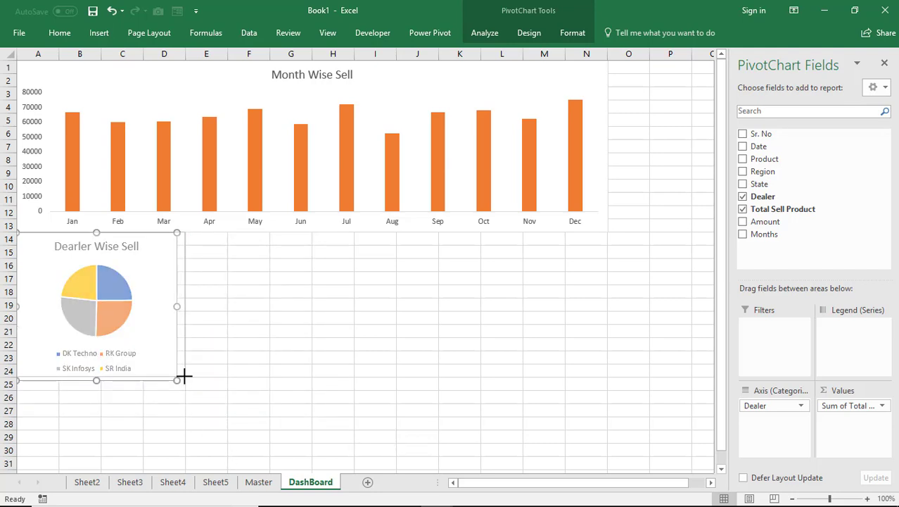
pyautogui.click(252, 410)
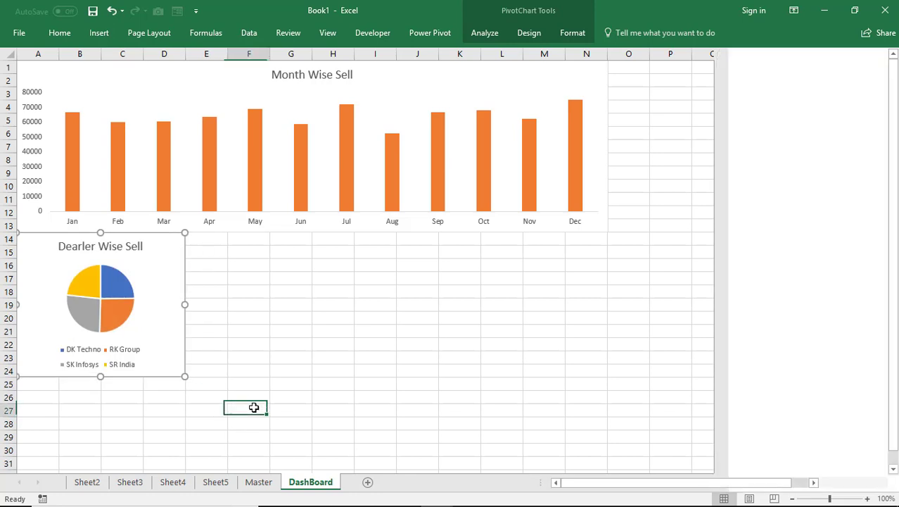
# - Stretch the dealer chart's legend into one row and enlarge the chart toward row 28
pyautogui.click(125, 358)
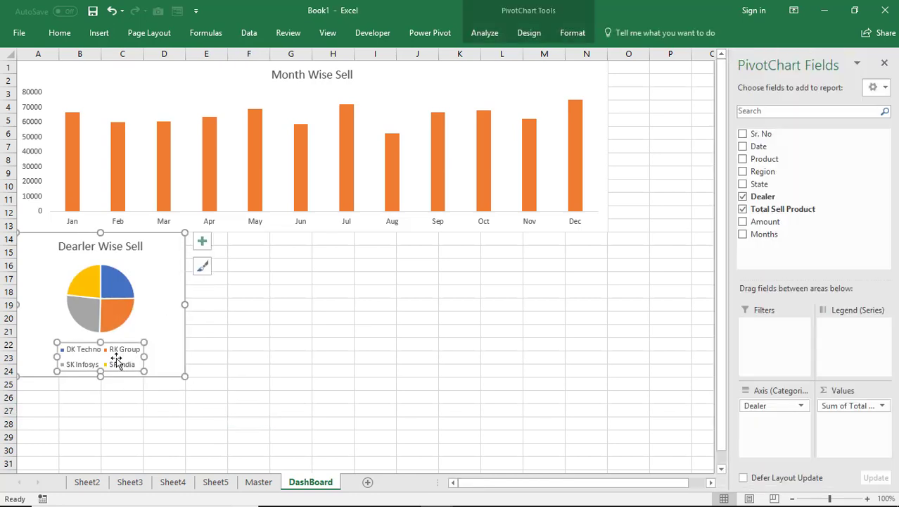
pyautogui.click(116, 356)
pyautogui.click(151, 358)
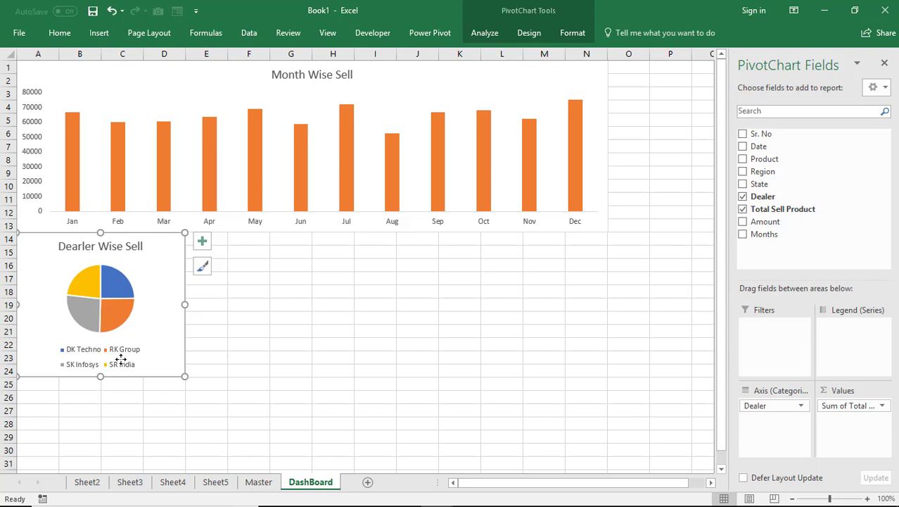
pyautogui.click(121, 359)
pyautogui.moveTo(151, 357); pyautogui.dragTo(176, 356)
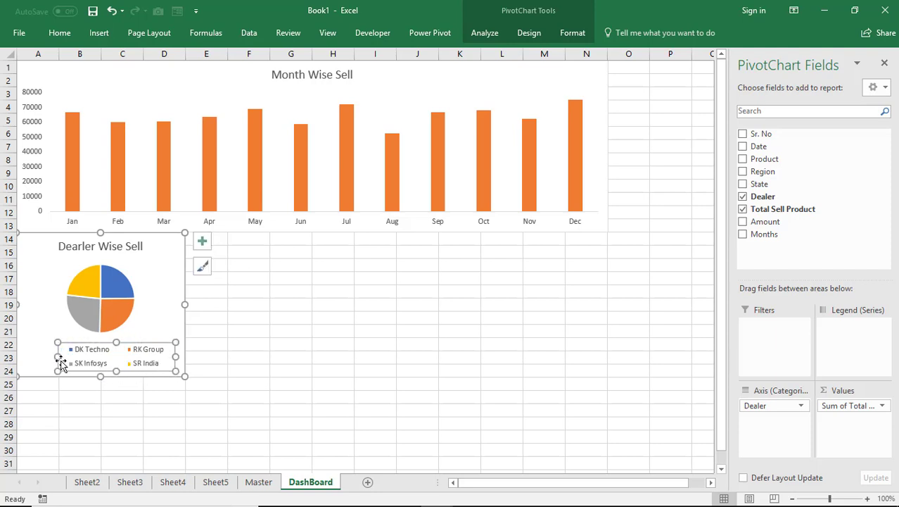
pyautogui.moveTo(58, 357); pyautogui.dragTo(16, 360)
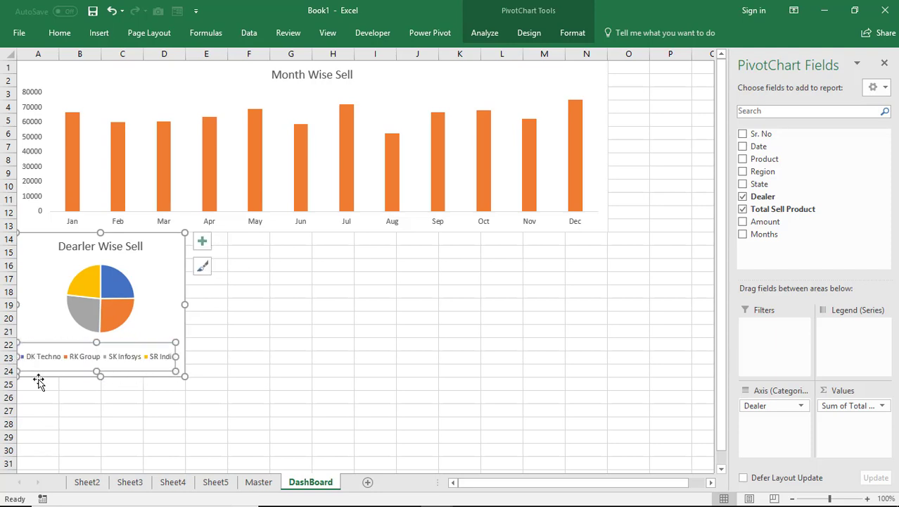
pyautogui.click(157, 318)
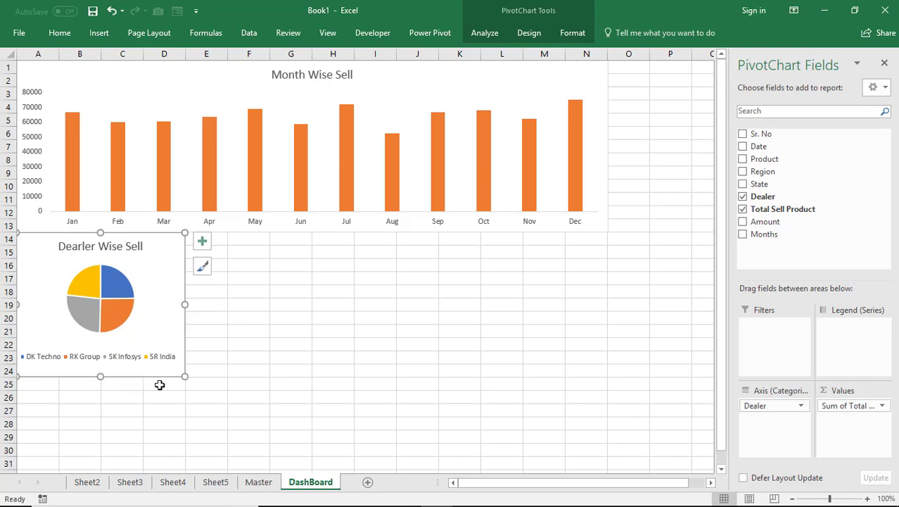
pyautogui.moveTo(184, 376)
pyautogui.mouseDown()
pyautogui.moveTo(183, 416)
pyautogui.moveTo(228, 413)
pyautogui.mouseUp()
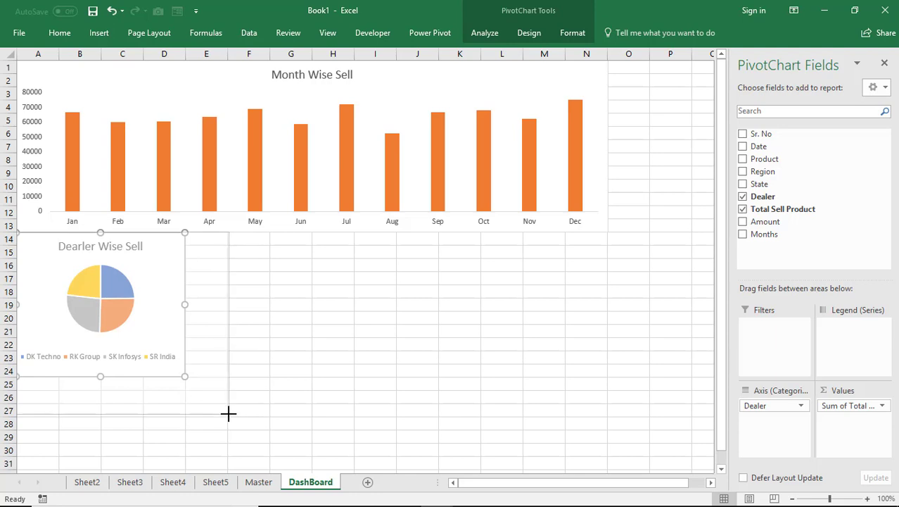
pyautogui.moveTo(228, 413); pyautogui.dragTo(229, 413)
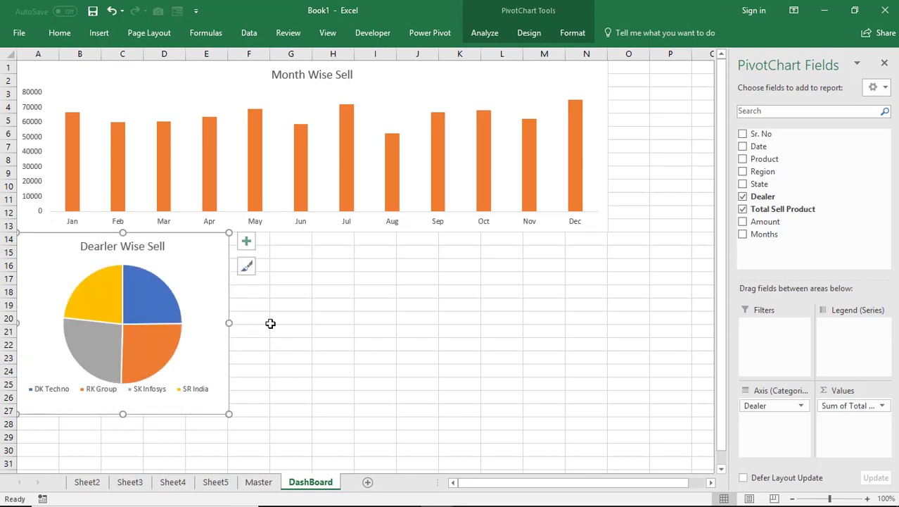
pyautogui.click(316, 330)
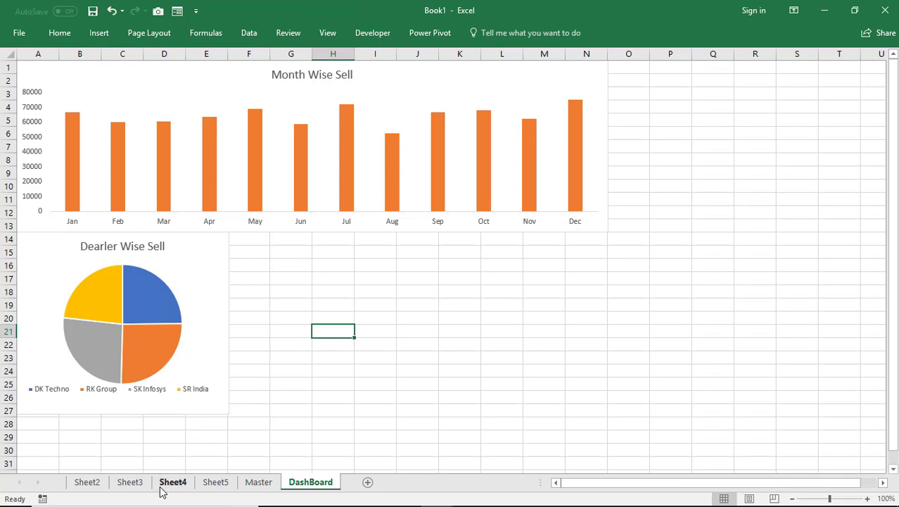
# - Move the Region Wise Sell pie from Sheet4 to F14 on DashBoard, sized to match the dealer chart
pyautogui.click(166, 482)
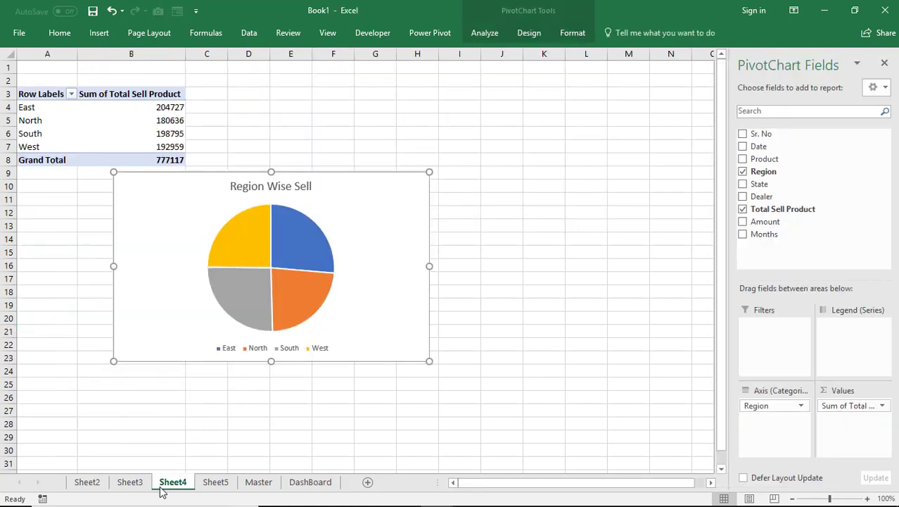
pyautogui.rightClick(173, 289)
pyautogui.click(221, 209)
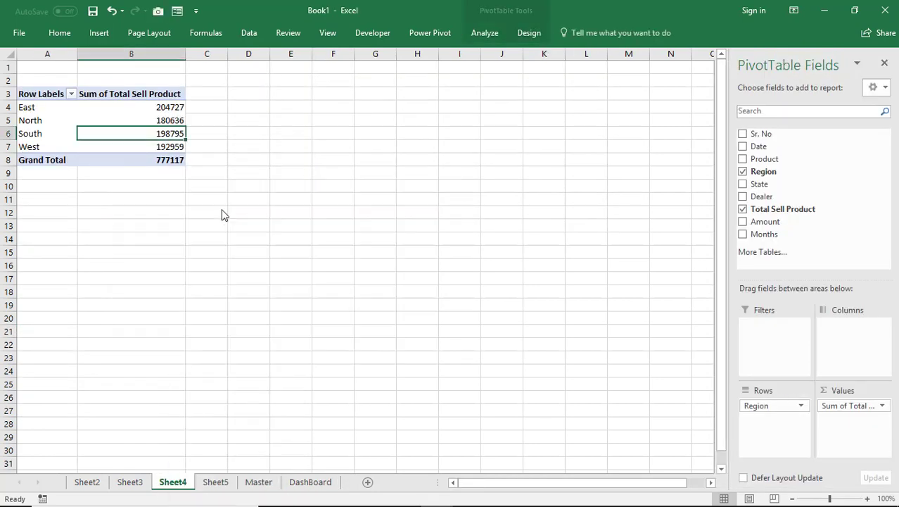
pyautogui.click(303, 482)
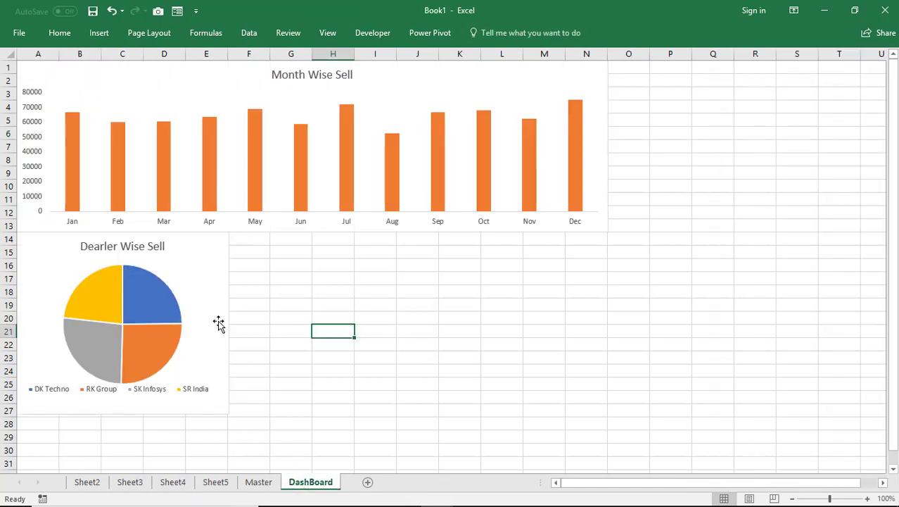
pyautogui.click(245, 241)
pyautogui.hotkey('ctrl', 'v')
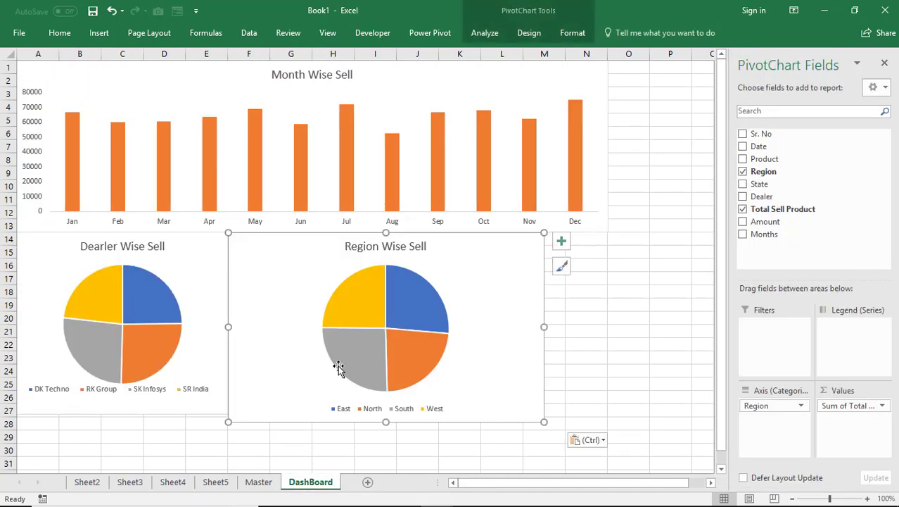
pyautogui.moveTo(543, 421)
pyautogui.mouseDown()
pyautogui.moveTo(443, 407)
pyautogui.moveTo(439, 418)
pyautogui.mouseUp()
# - Lower the dealer pie chart's legend slightly to enlarge its pie
pyautogui.click(474, 445)
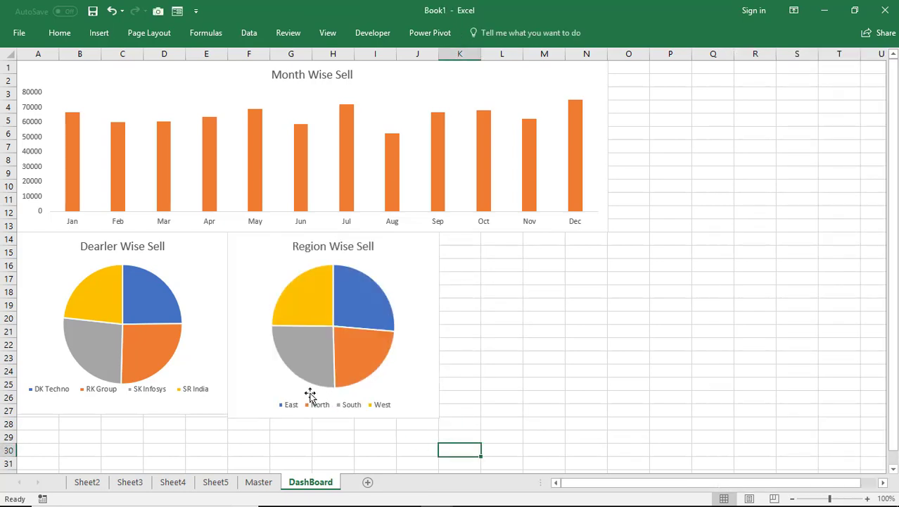
pyautogui.click(259, 394)
pyautogui.click(177, 393)
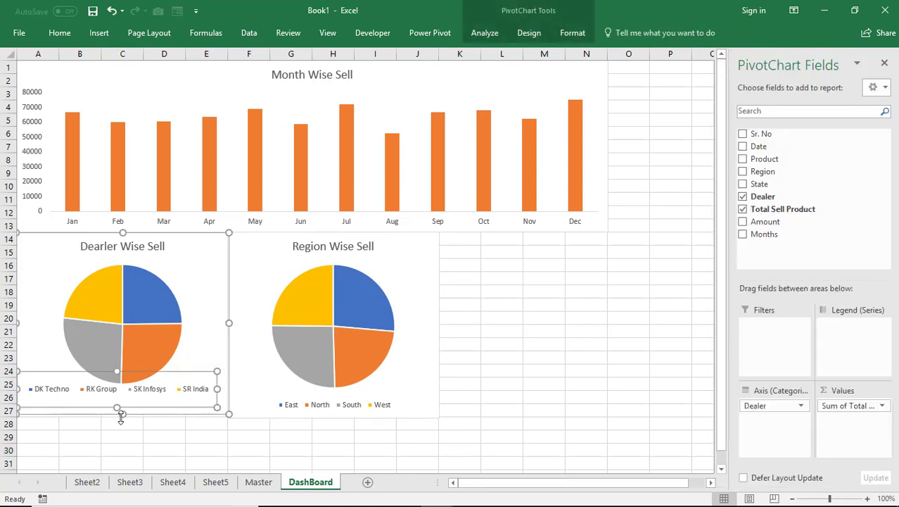
pyautogui.moveTo(124, 413); pyautogui.dragTo(128, 417)
pyautogui.click(559, 410)
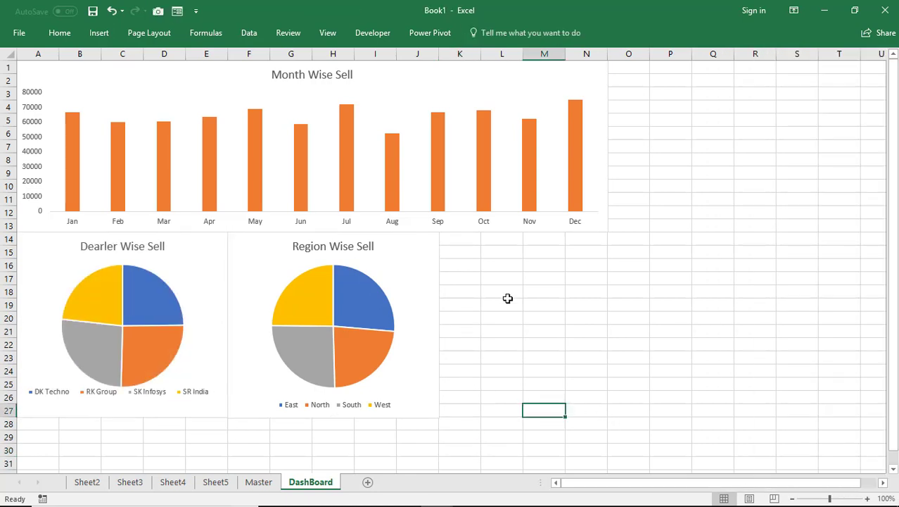
pyautogui.click(454, 231)
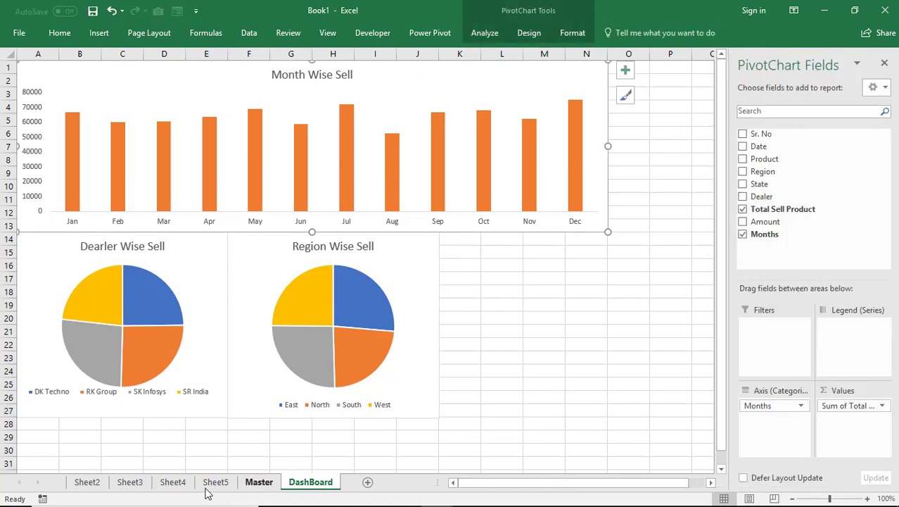
# - Cut the State Wise Revenue chart from Sheet5, undoing an accidental paste onto the month chart
pyautogui.click(172, 482)
pyautogui.click(215, 482)
pyautogui.click(275, 360)
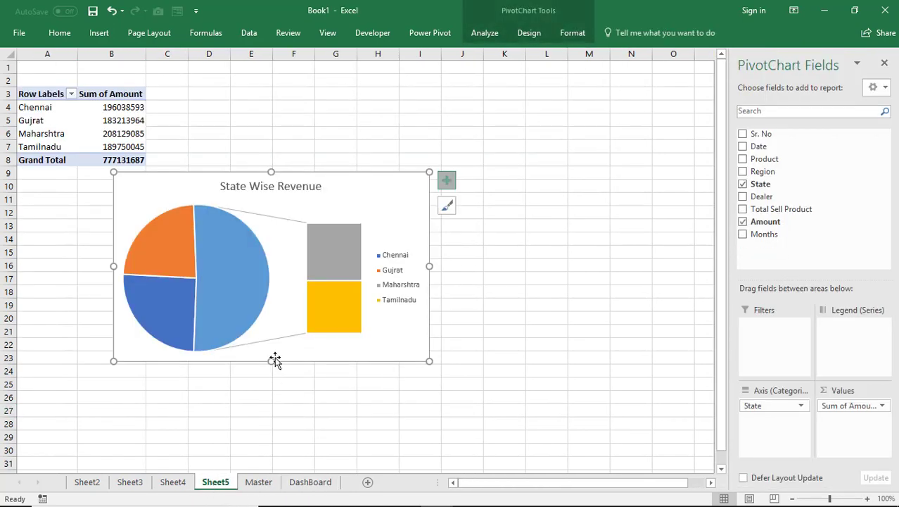
pyautogui.rightClick(349, 195)
pyautogui.click(375, 215)
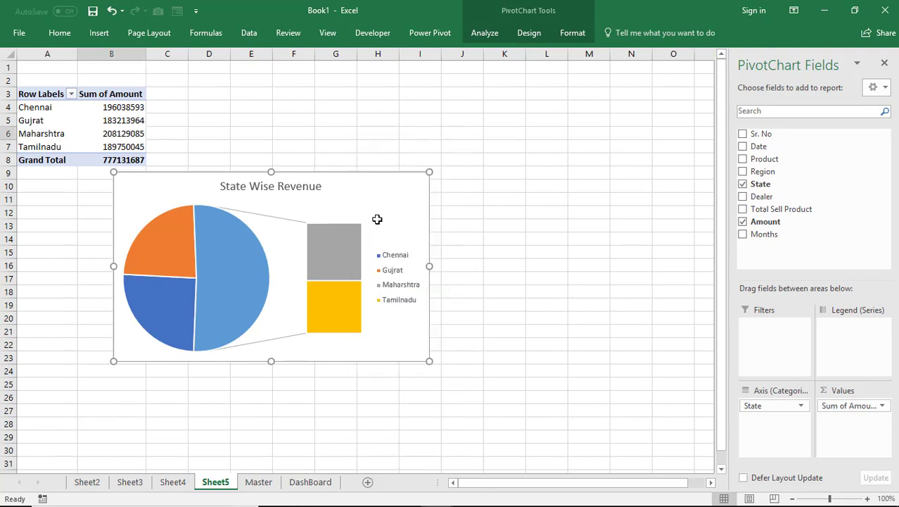
pyautogui.click(315, 487)
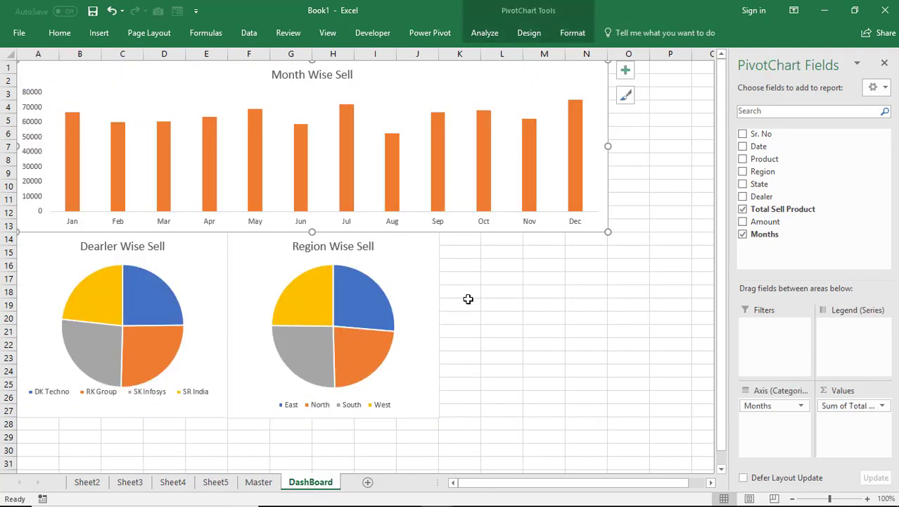
pyautogui.hotkey('ctrl', 'v')
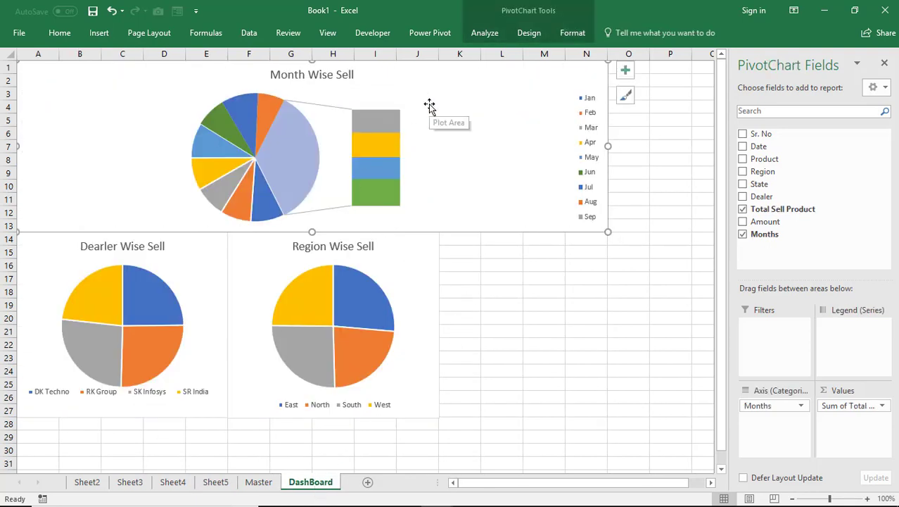
pyautogui.hotkey('ctrl', 'z')
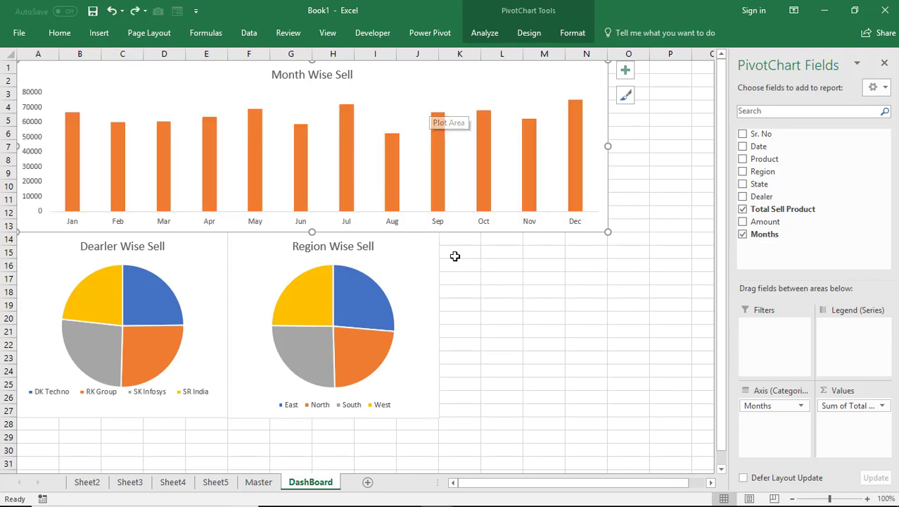
# - Paste the State Wise Revenue chart at K14 on DashBoard and shrink it to fit
pyautogui.click(452, 242)
pyautogui.hotkey('ctrl', 'v')
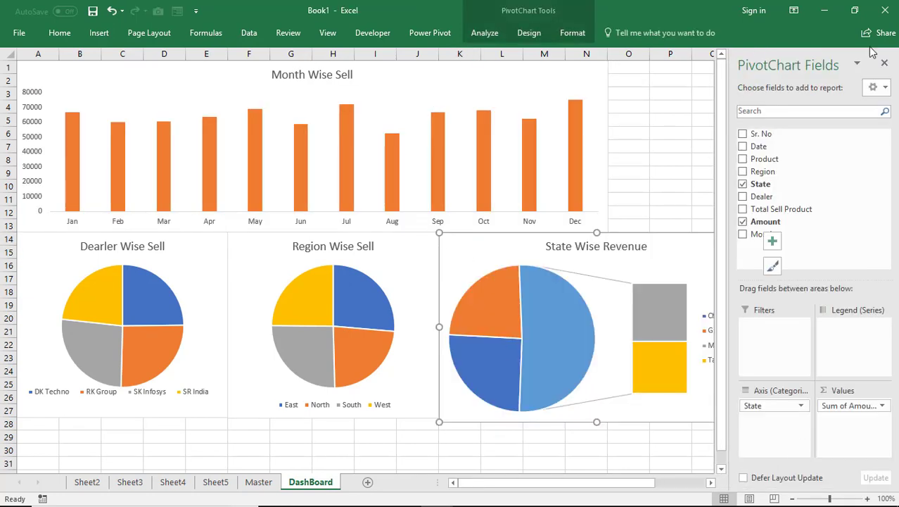
pyautogui.click(884, 63)
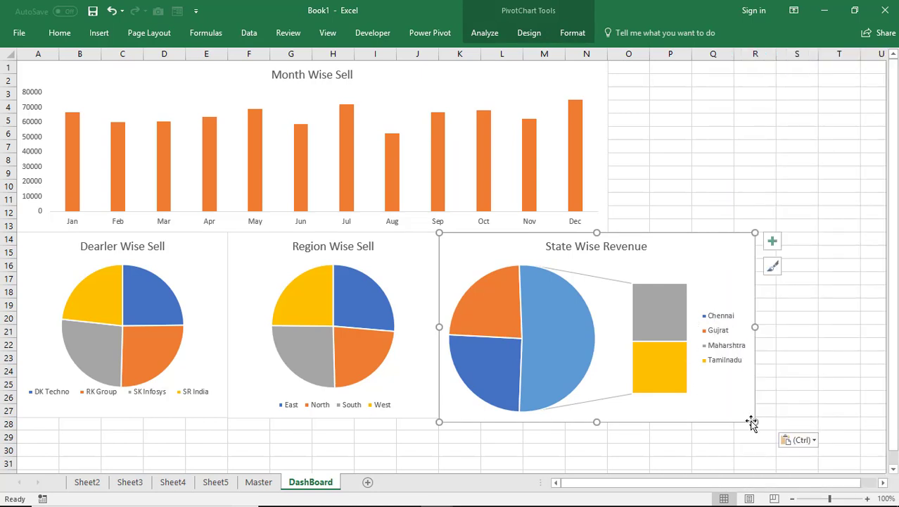
pyautogui.moveTo(753, 420); pyautogui.dragTo(666, 418)
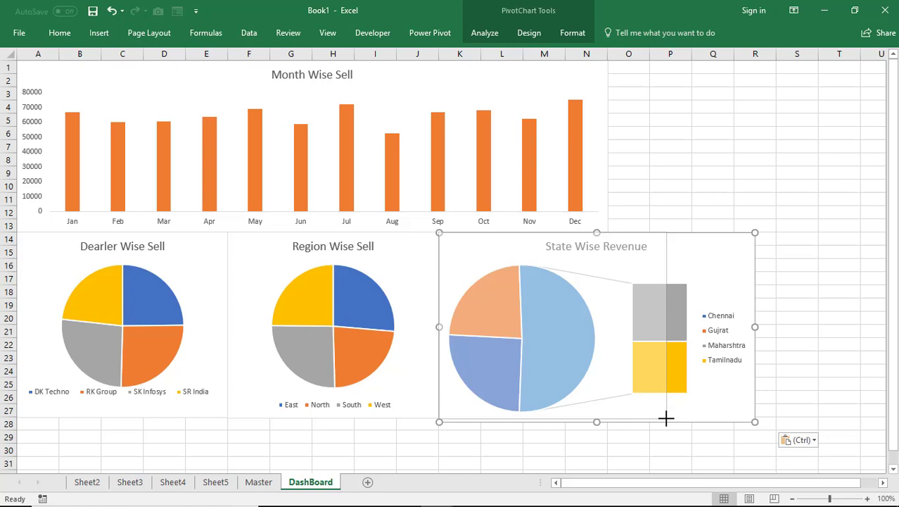
# - Narrow the State Wise Revenue chart and move its legend to the bottom
pyautogui.moveTo(666, 418); pyautogui.dragTo(649, 417)
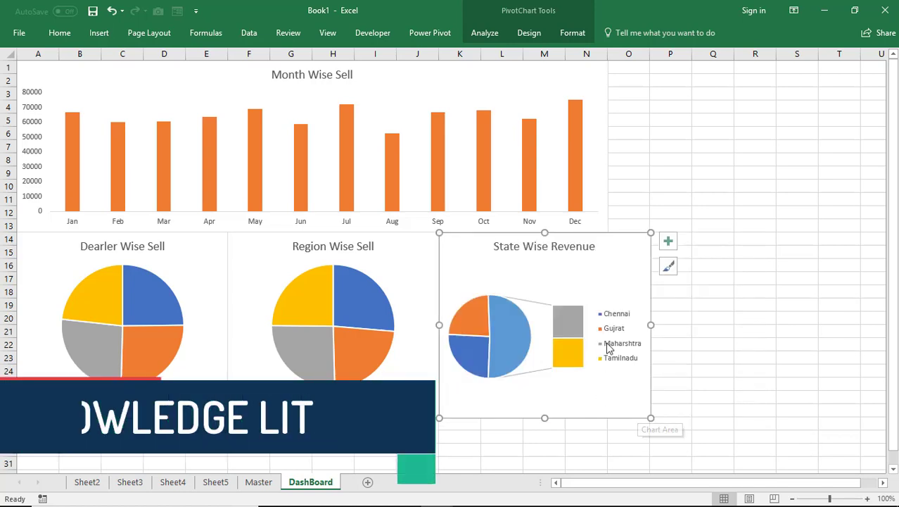
pyautogui.click(608, 348)
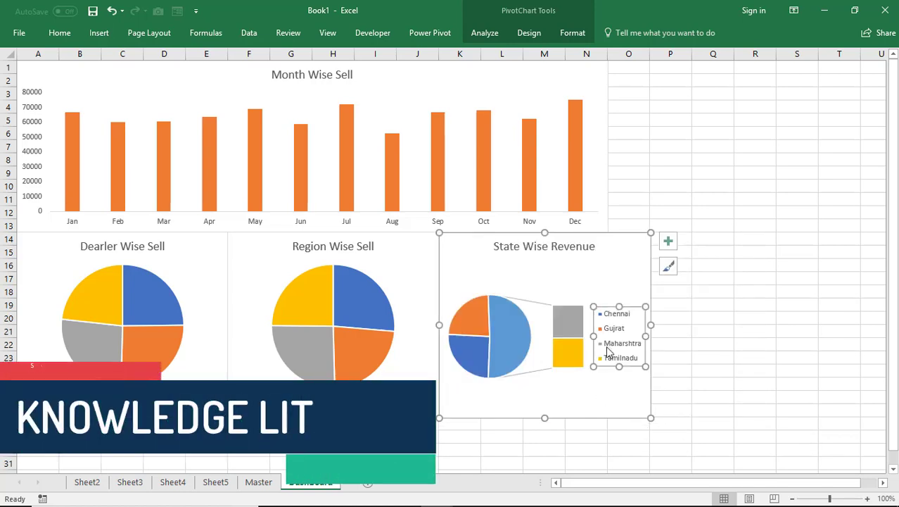
pyautogui.click(527, 32)
pyautogui.click(20, 70)
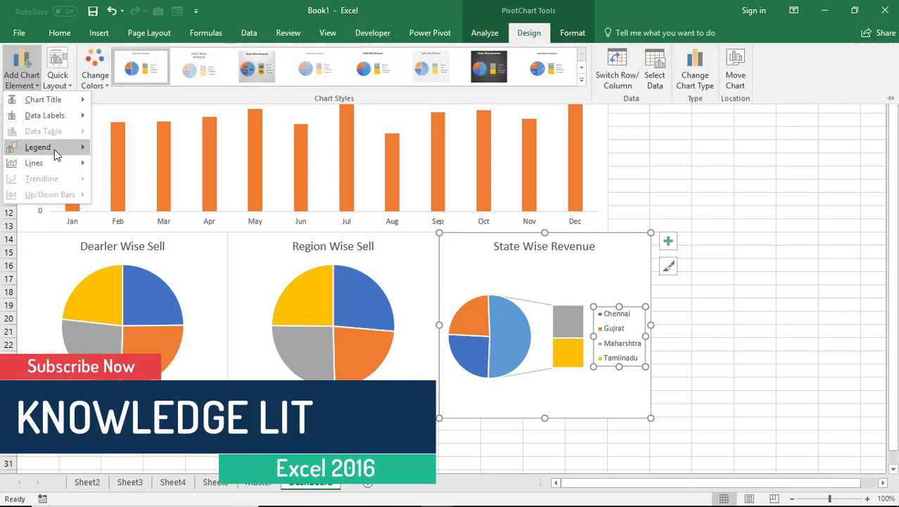
pyautogui.moveTo(39, 146)
pyautogui.click(151, 267)
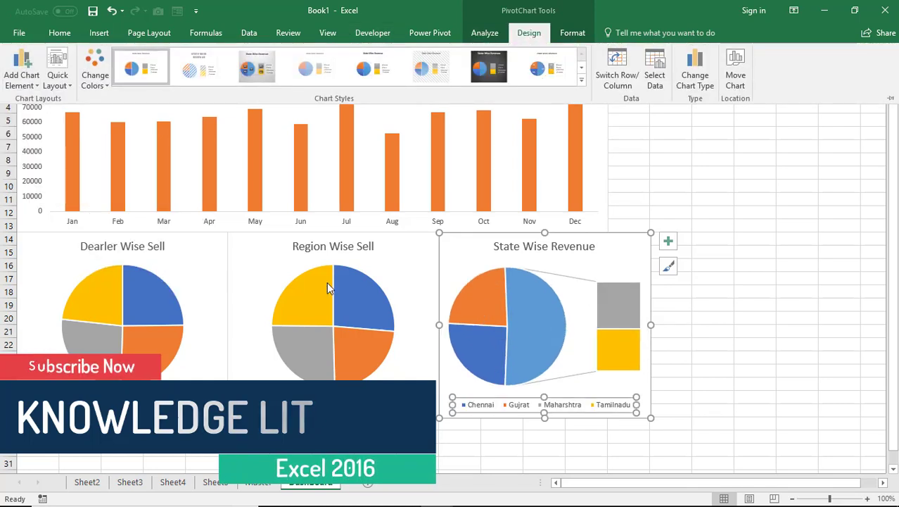
pyautogui.click(598, 253)
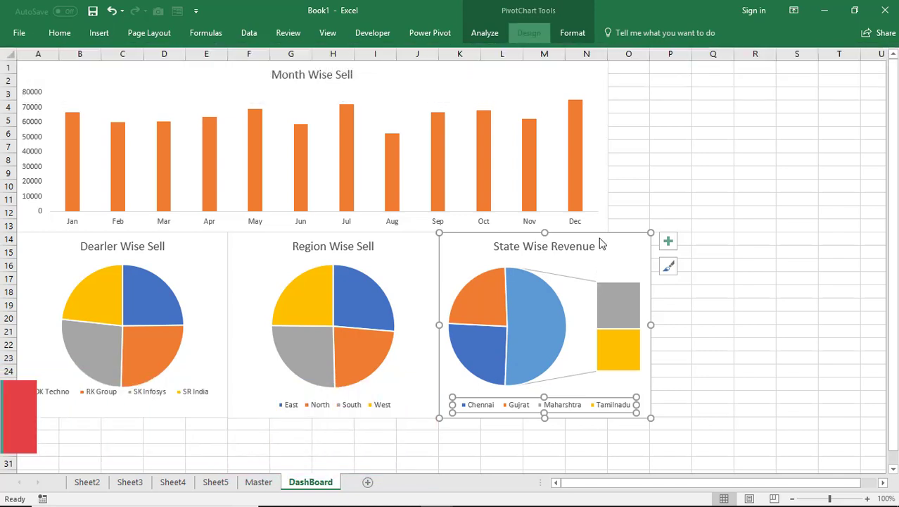
# - Widen the Month Wise Sell chart to line up with the pies below
pyautogui.click(610, 159)
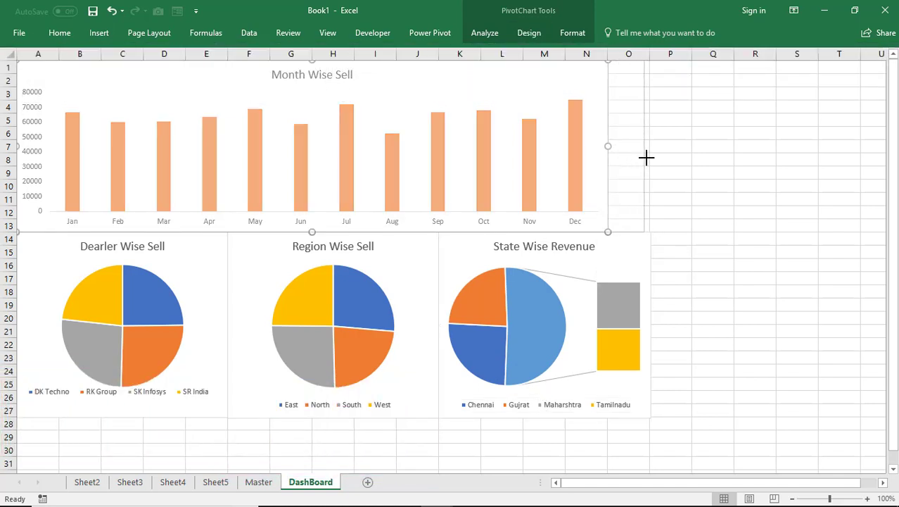
pyautogui.moveTo(610, 149); pyautogui.dragTo(650, 149)
pyautogui.click(664, 262)
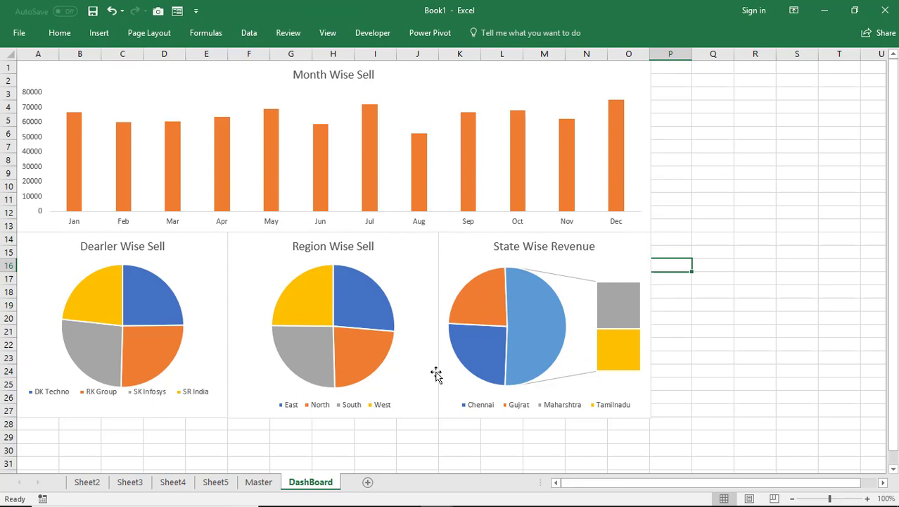
pyautogui.click(748, 162)
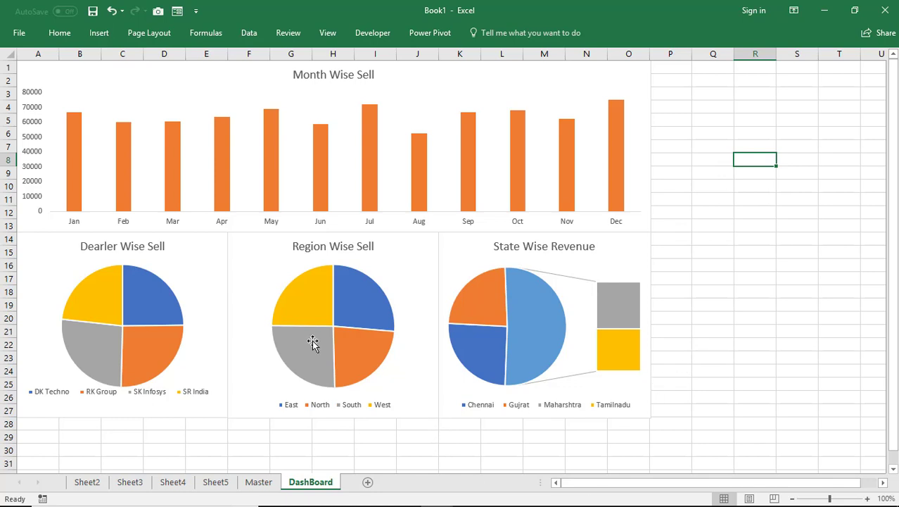
# - Insert a Product slicer from Month Wise Sell, placed top right and lengthened to show all categories
pyautogui.click(449, 84)
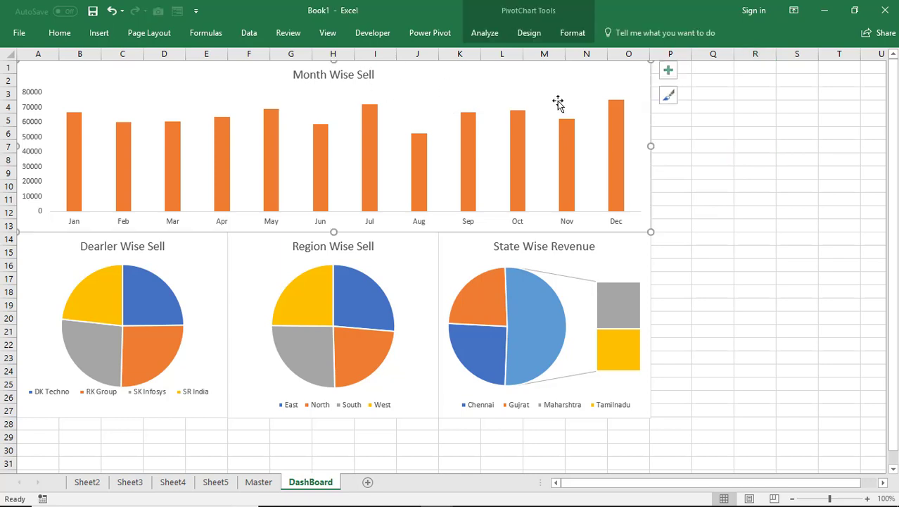
pyautogui.click(494, 32)
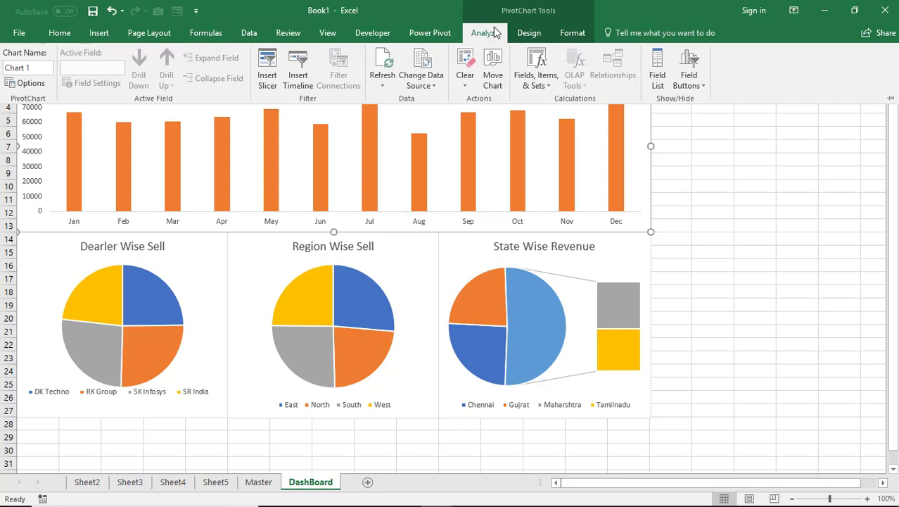
pyautogui.click(268, 76)
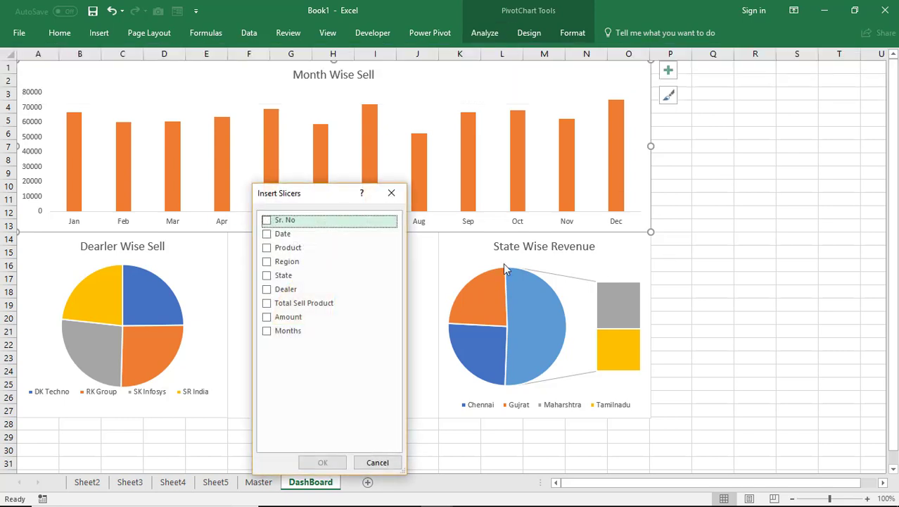
pyautogui.moveTo(327, 199); pyautogui.dragTo(474, 199)
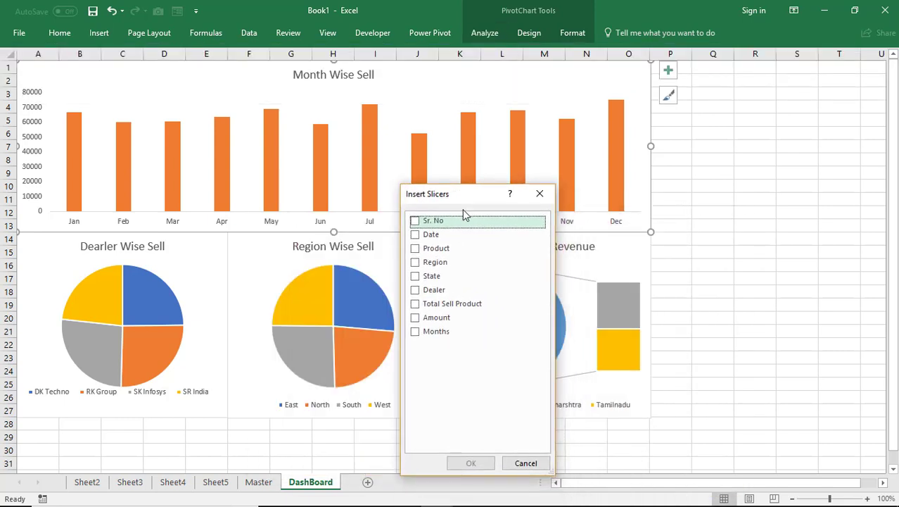
pyautogui.click(433, 249)
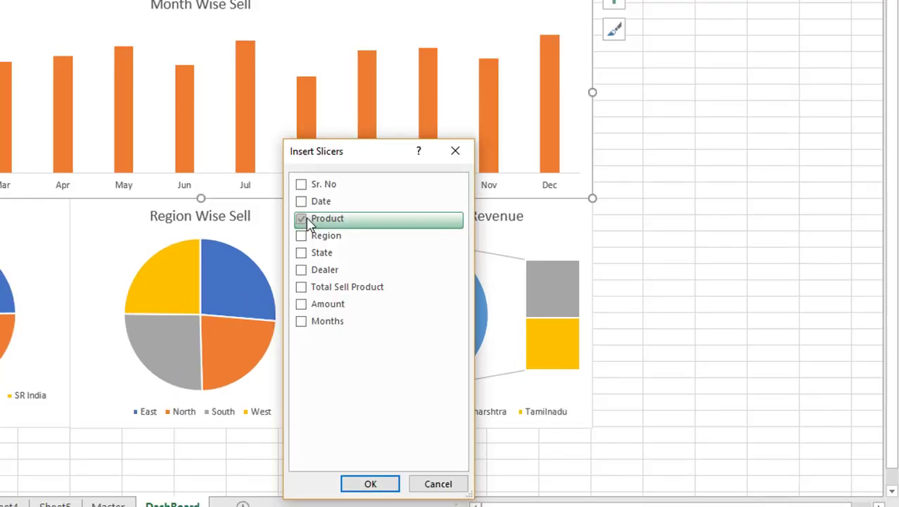
pyautogui.click(368, 483)
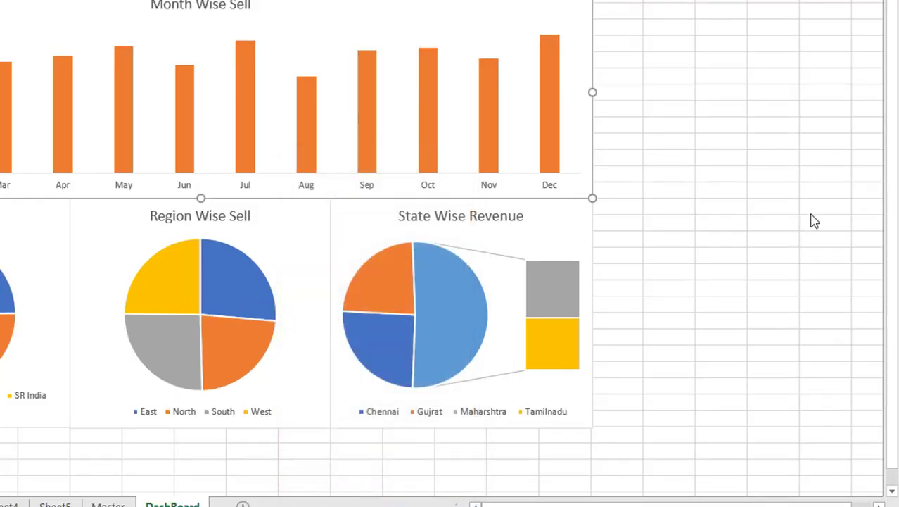
pyautogui.moveTo(303, 147); pyautogui.dragTo(617, 0)
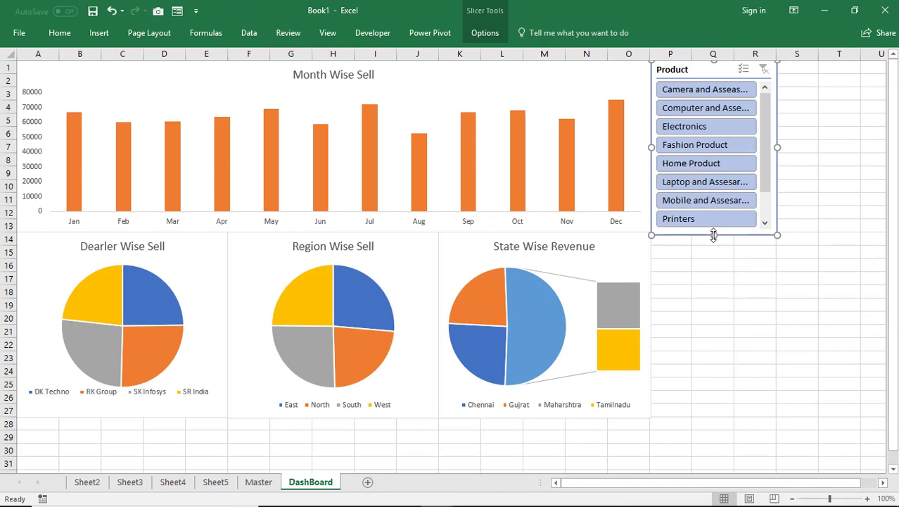
pyautogui.moveTo(714, 235); pyautogui.dragTo(713, 279)
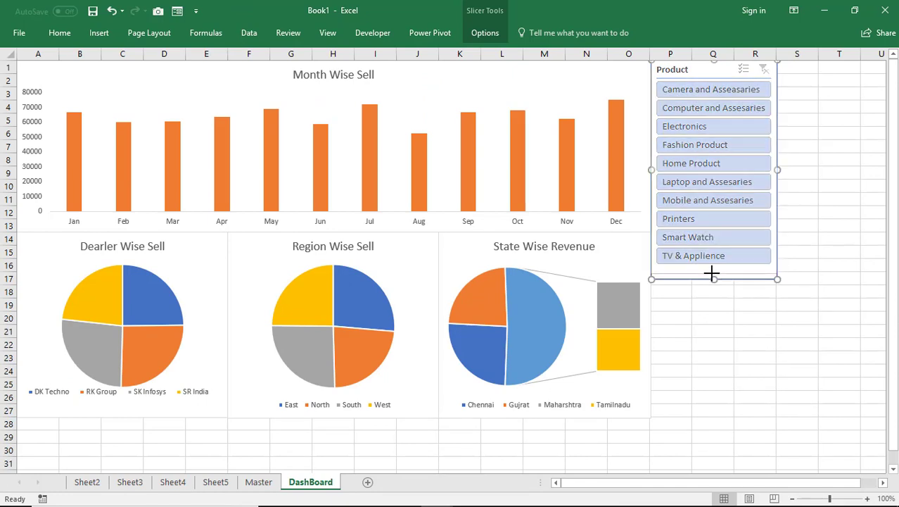
# - Hide the Product slicer's header and shorten it to fit its buttons
pyautogui.rightClick(709, 75)
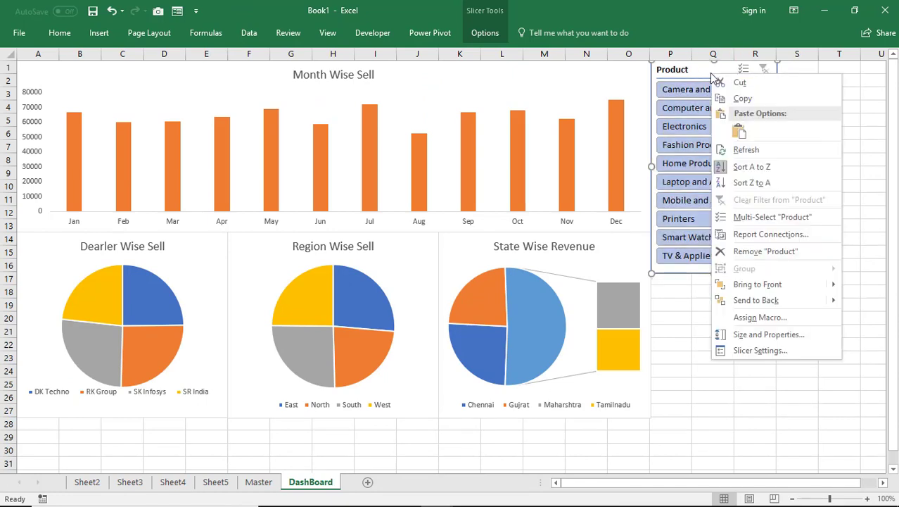
pyautogui.click(761, 350)
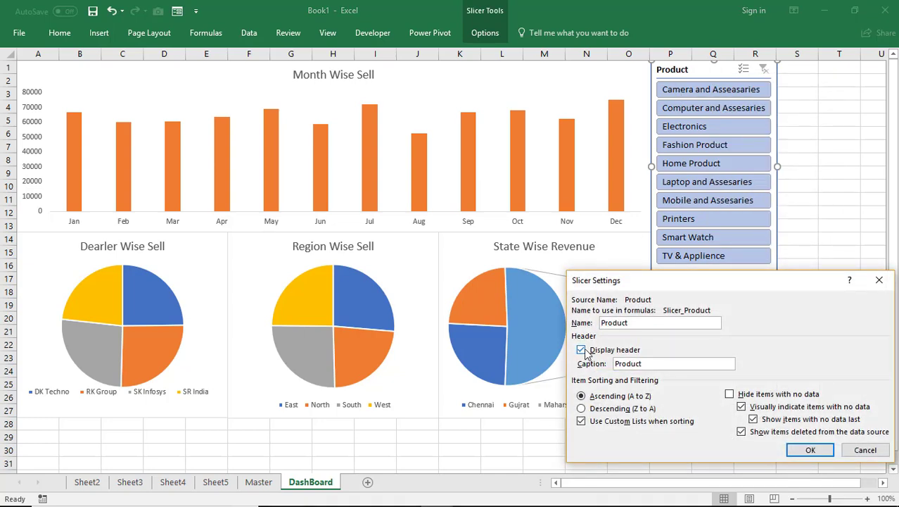
pyautogui.click(809, 451)
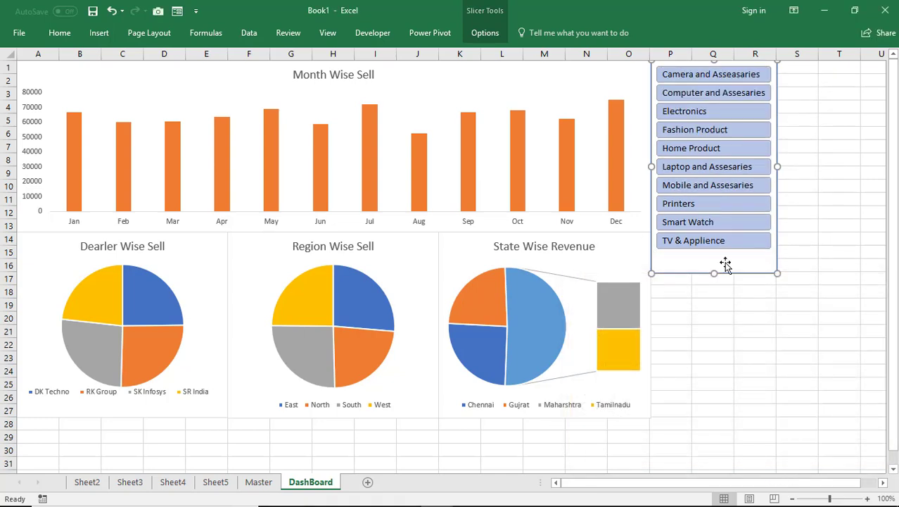
pyautogui.moveTo(714, 273); pyautogui.dragTo(715, 259)
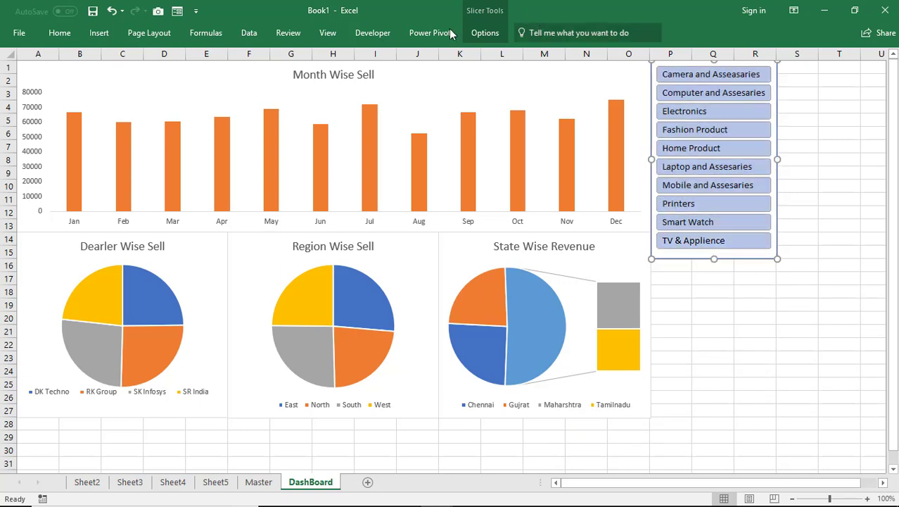
# - Apply the dark orange slicer style to the Product slicer
pyautogui.click(487, 33)
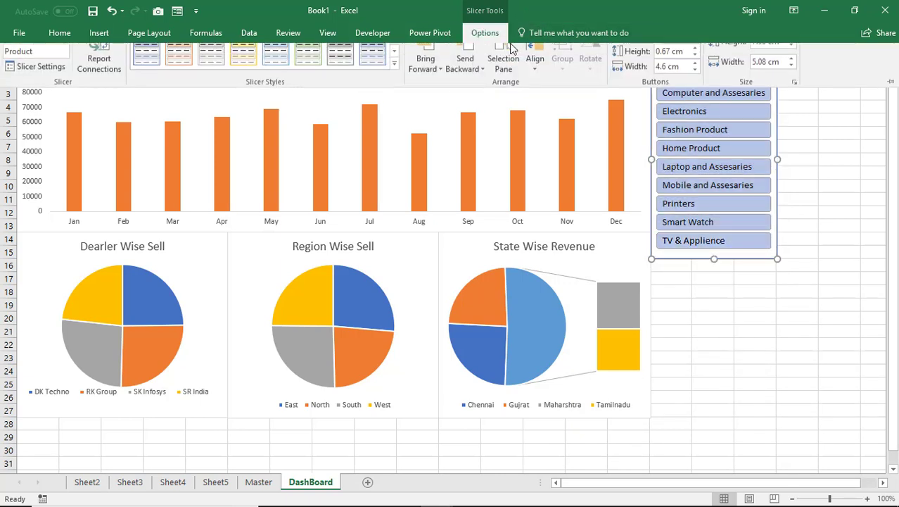
pyautogui.click(395, 78)
pyautogui.click(181, 136)
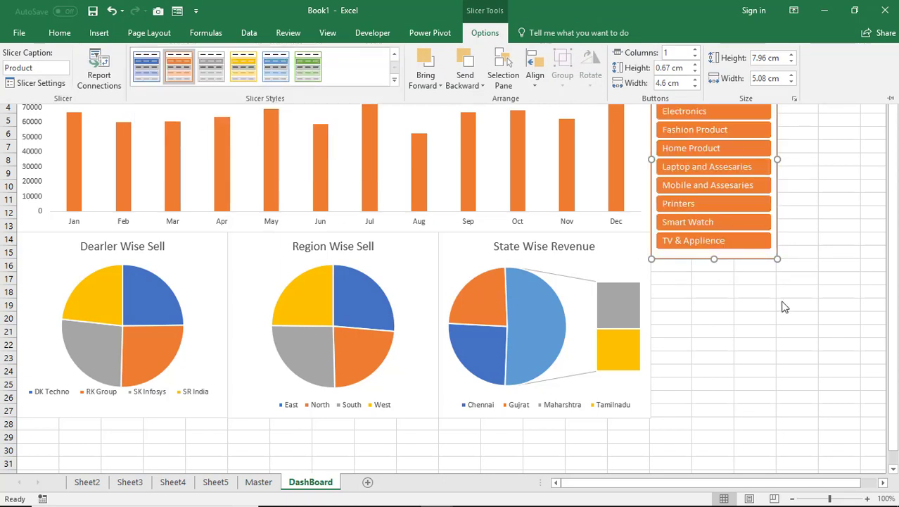
pyautogui.press('Escape')
pyautogui.click(818, 225)
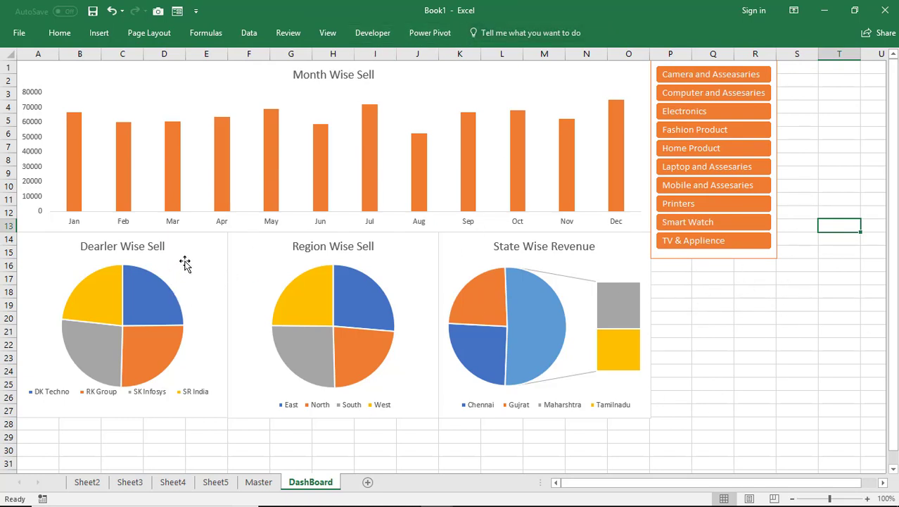
# - From the Region Wise Sell chart, start inserting a slicer with State chosen instead of Dealer
pyautogui.click(250, 262)
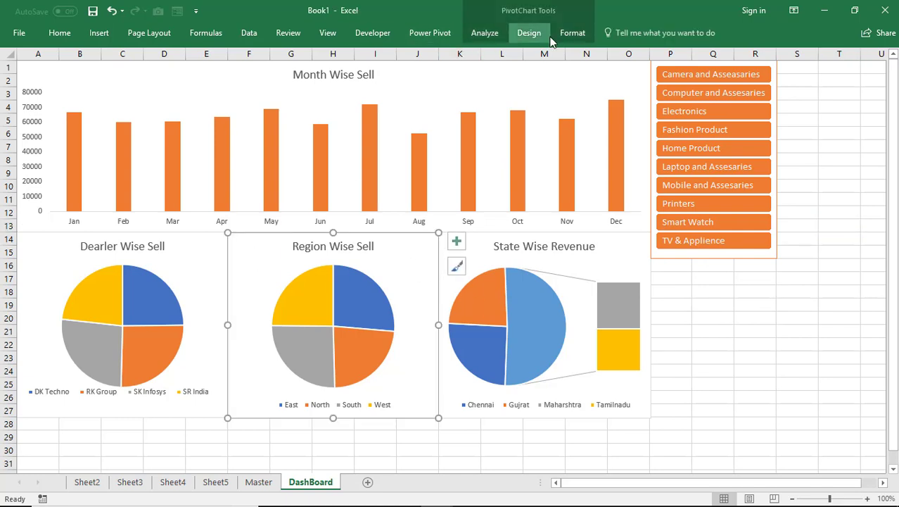
pyautogui.click(572, 33)
pyautogui.click(485, 32)
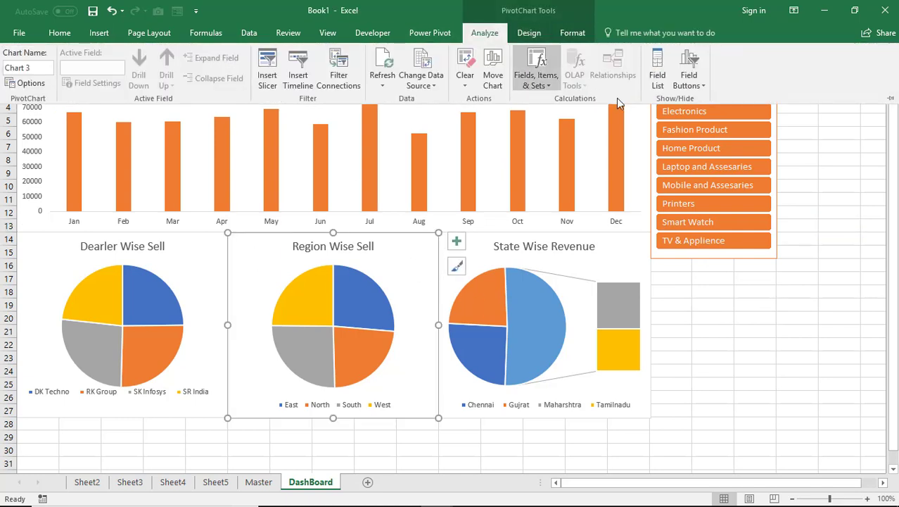
pyautogui.click(269, 79)
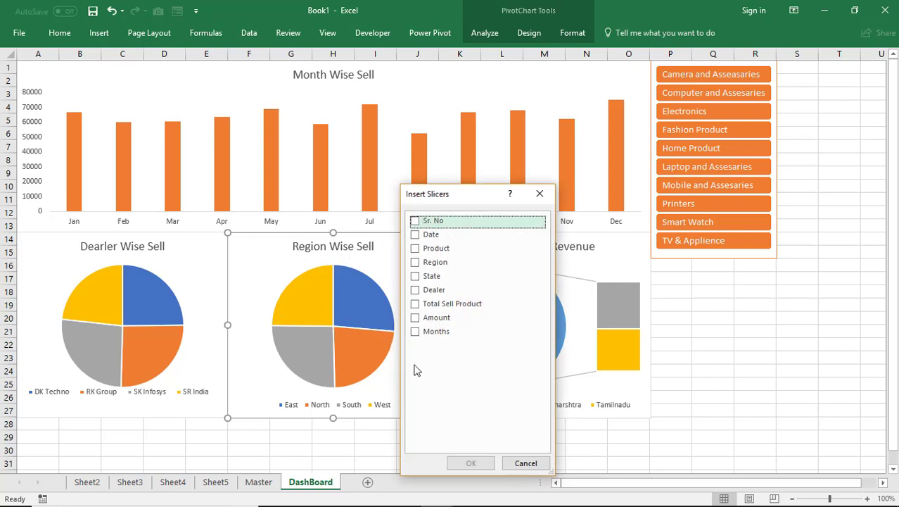
pyautogui.click(414, 291)
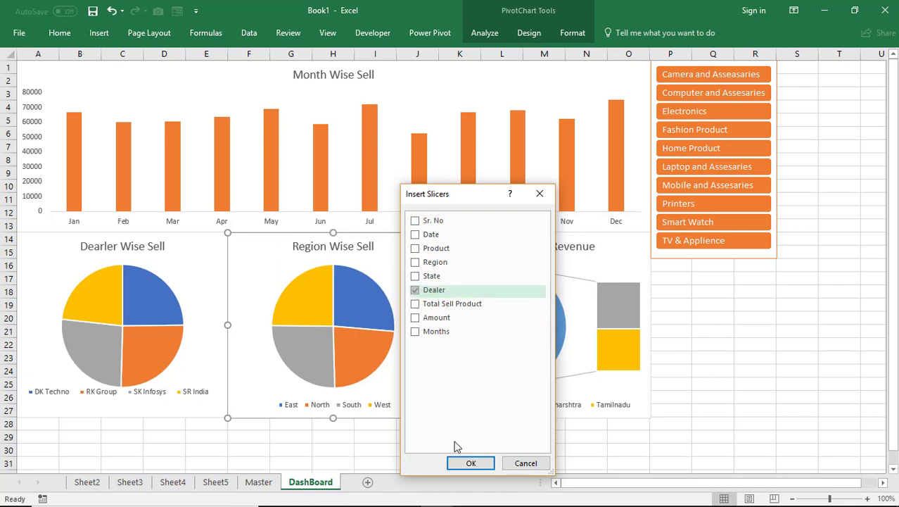
pyautogui.click(414, 291)
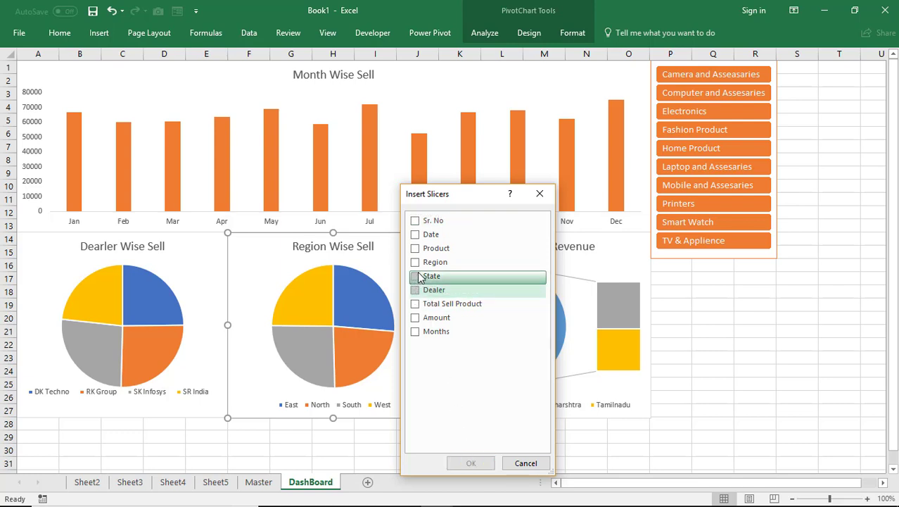
pyautogui.click(420, 278)
# - Create the State slicer and place it below the Product slicer, shortened to four buttons
pyautogui.click(475, 462)
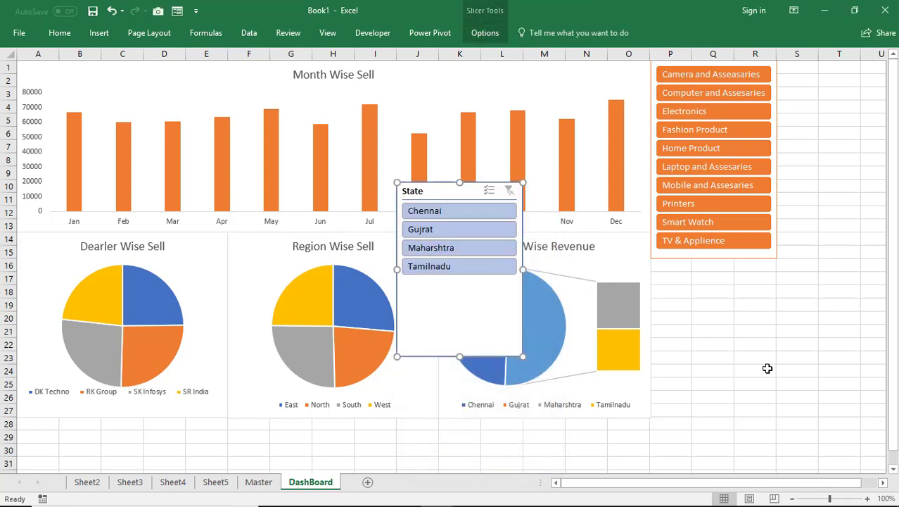
pyautogui.moveTo(486, 211); pyautogui.dragTo(713, 268)
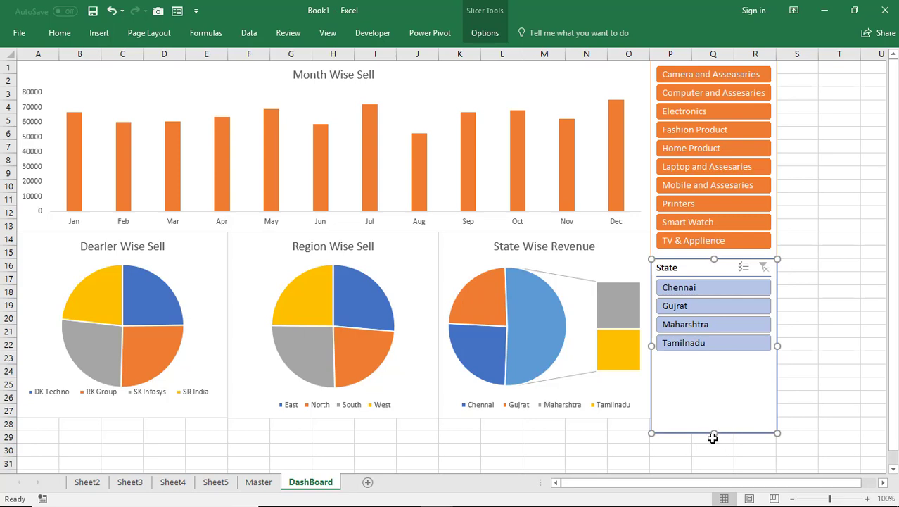
pyautogui.moveTo(714, 433); pyautogui.dragTo(714, 359)
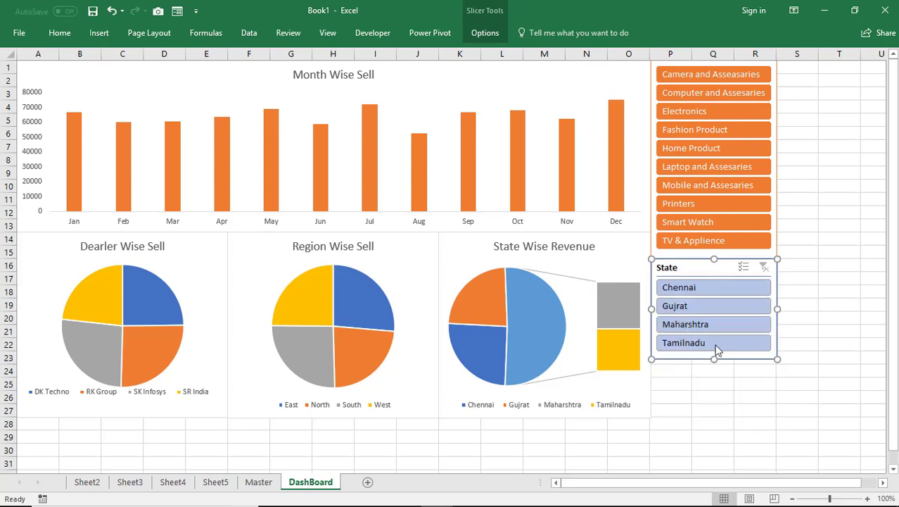
# - Turn off the State slicer's header in Slicer Settings and trim its height to fit
pyautogui.rightClick(702, 271)
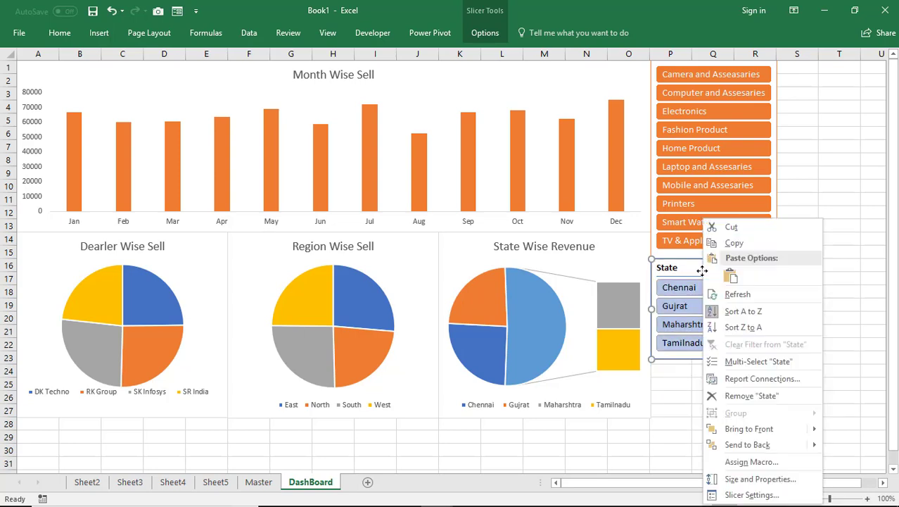
pyautogui.click(739, 492)
pyautogui.click(596, 390)
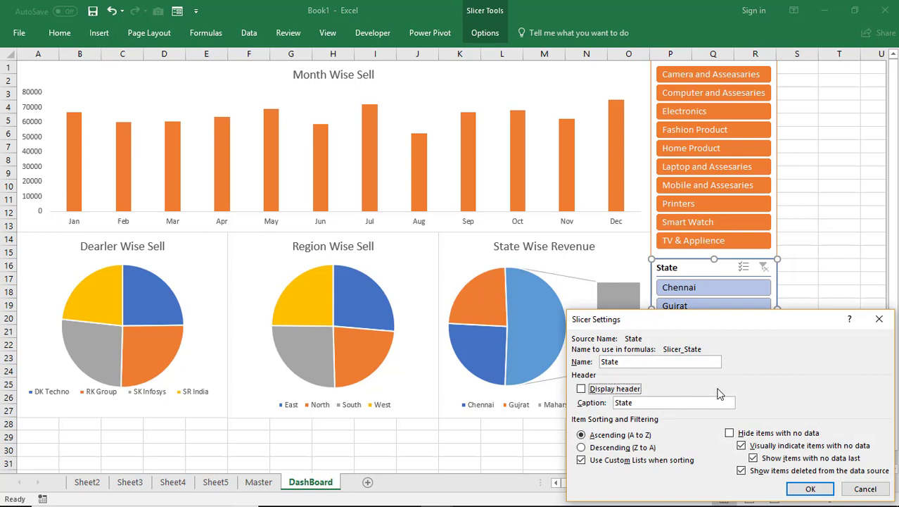
pyautogui.moveTo(727, 324); pyautogui.dragTo(542, 202)
pyautogui.click(626, 366)
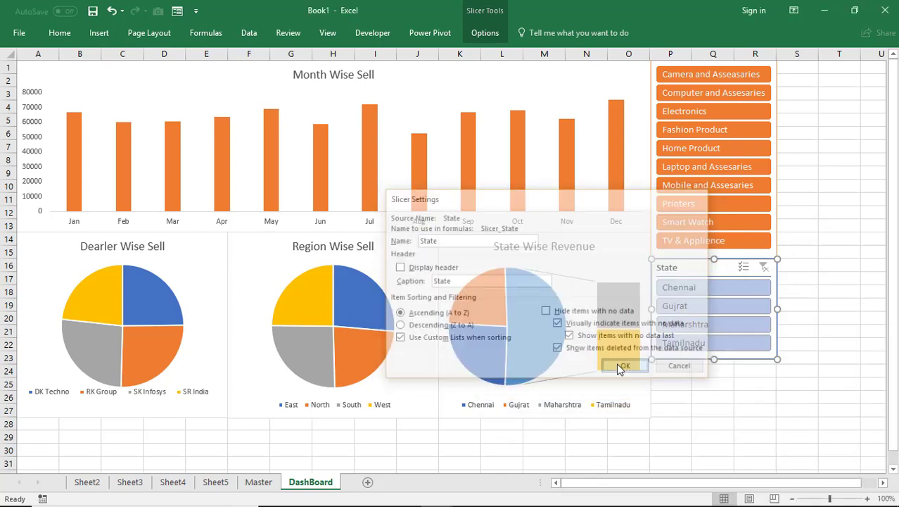
pyautogui.moveTo(714, 358); pyautogui.dragTo(714, 341)
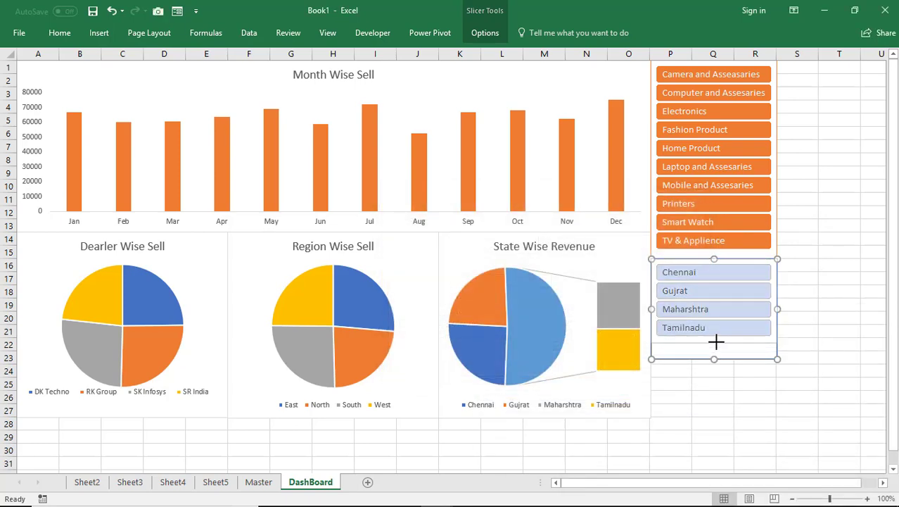
pyautogui.click(712, 397)
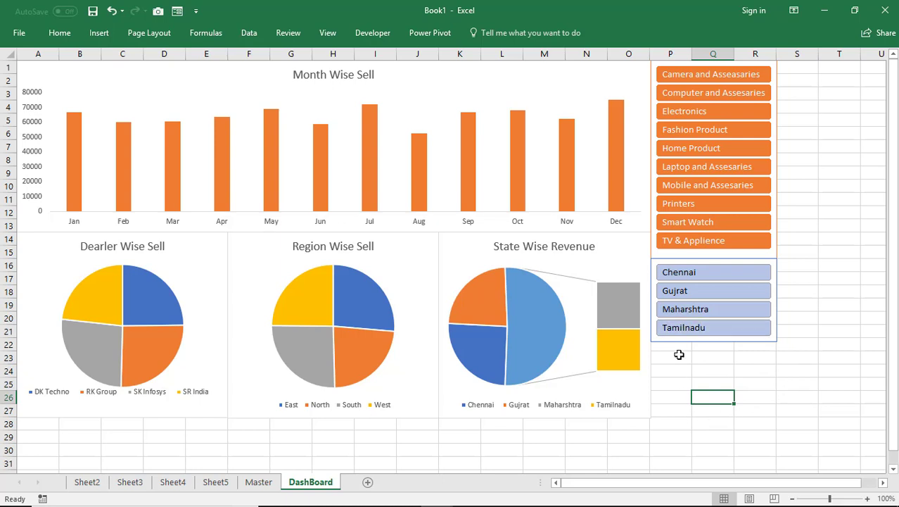
# - Insert a Region slicer from the Dearler Wise Sell chart and place it below the State slicer
pyautogui.click(78, 259)
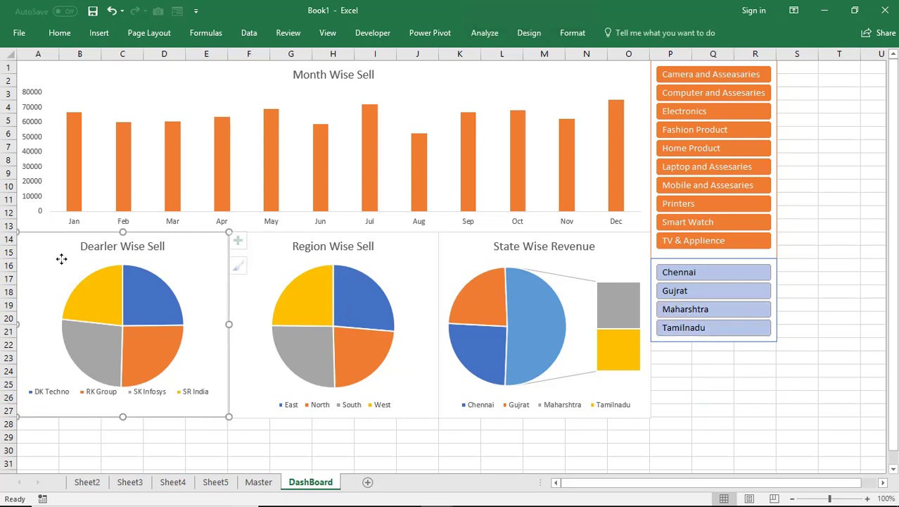
pyautogui.click(488, 35)
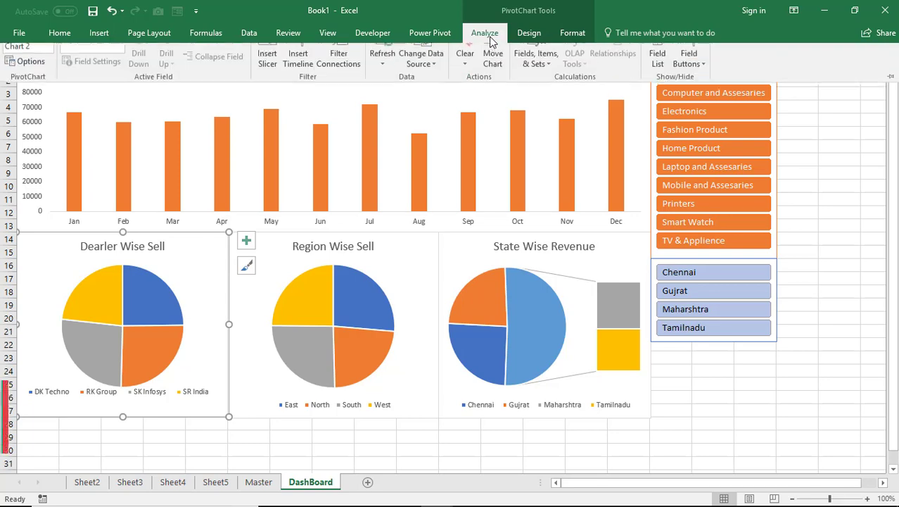
pyautogui.click(269, 66)
pyautogui.click(415, 263)
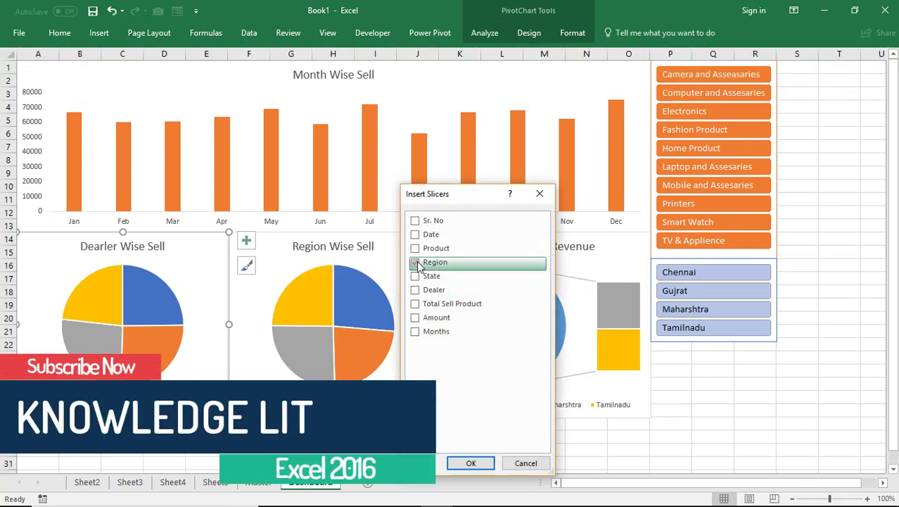
pyautogui.click(472, 461)
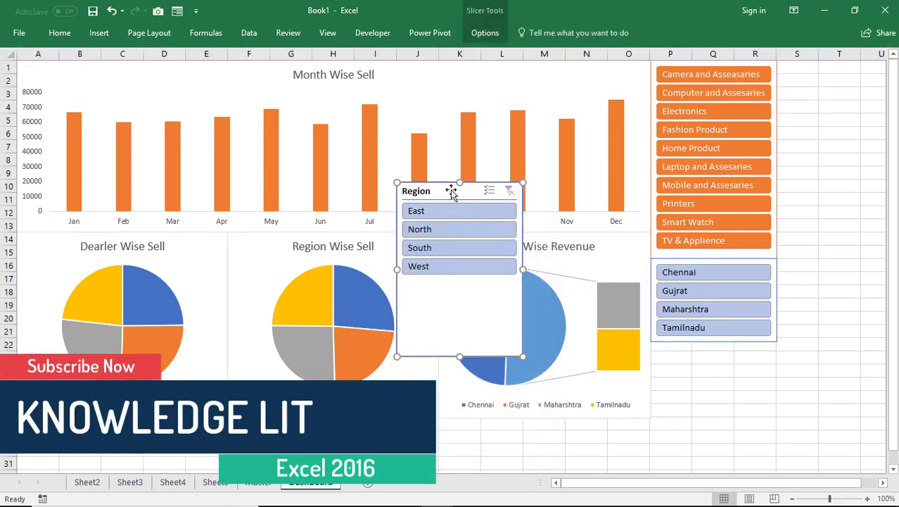
pyautogui.moveTo(451, 192); pyautogui.dragTo(707, 349)
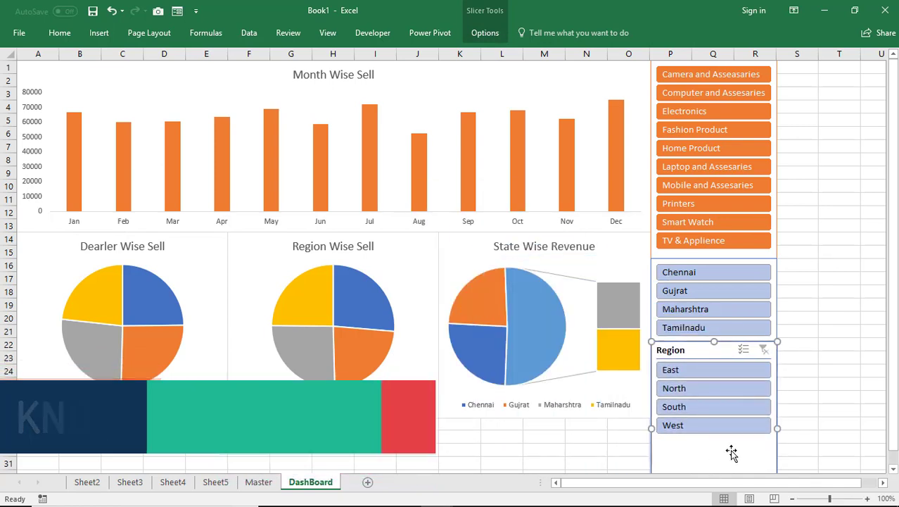
pyautogui.moveTo(894, 433); pyautogui.dragTo(894, 439)
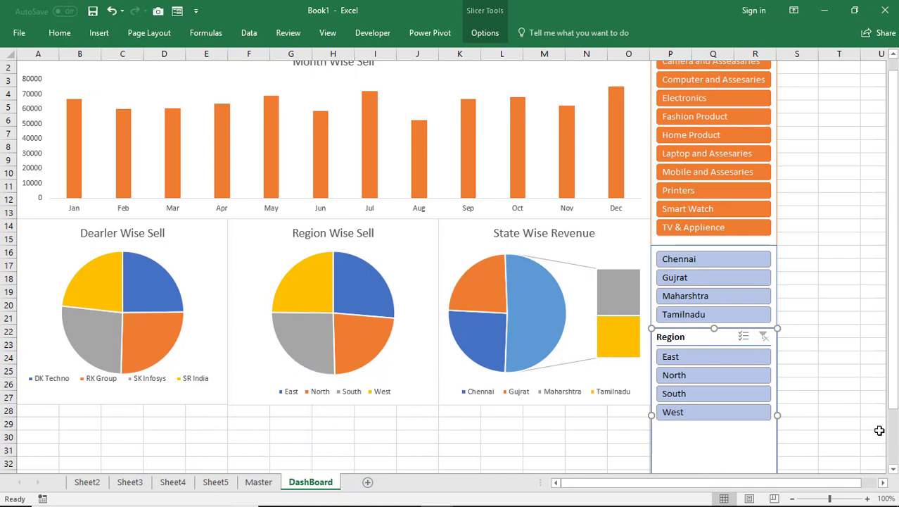
pyautogui.moveTo(891, 401); pyautogui.dragTo(891, 454)
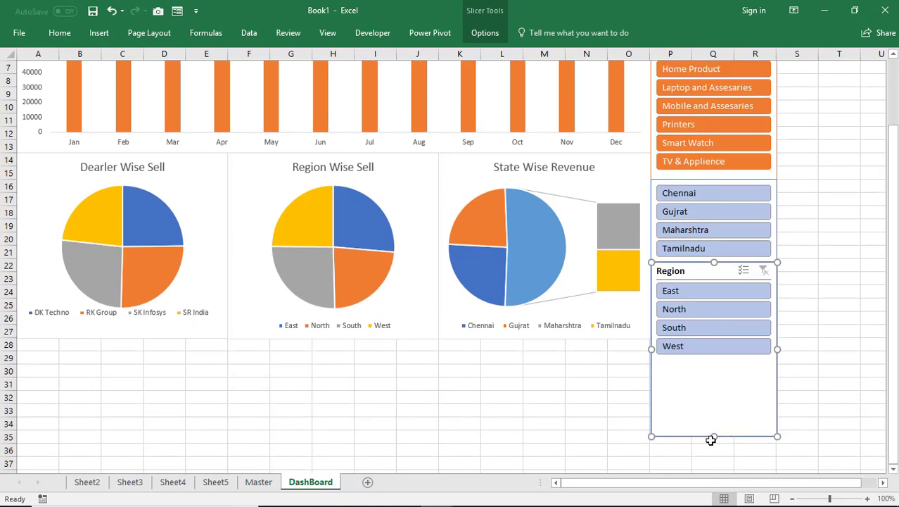
pyautogui.moveTo(714, 437); pyautogui.dragTo(713, 356)
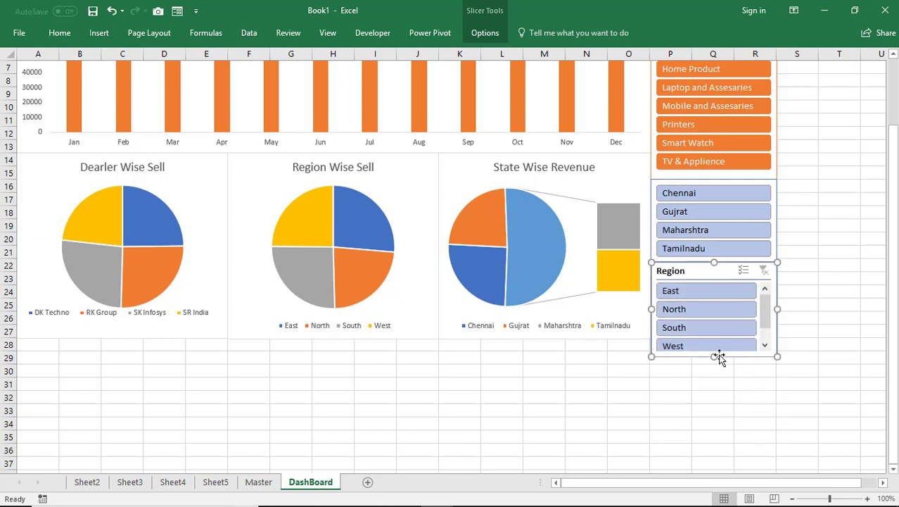
# - Hide the Region slicer's header and adjust its height to fit its buttons
pyautogui.rightClick(701, 274)
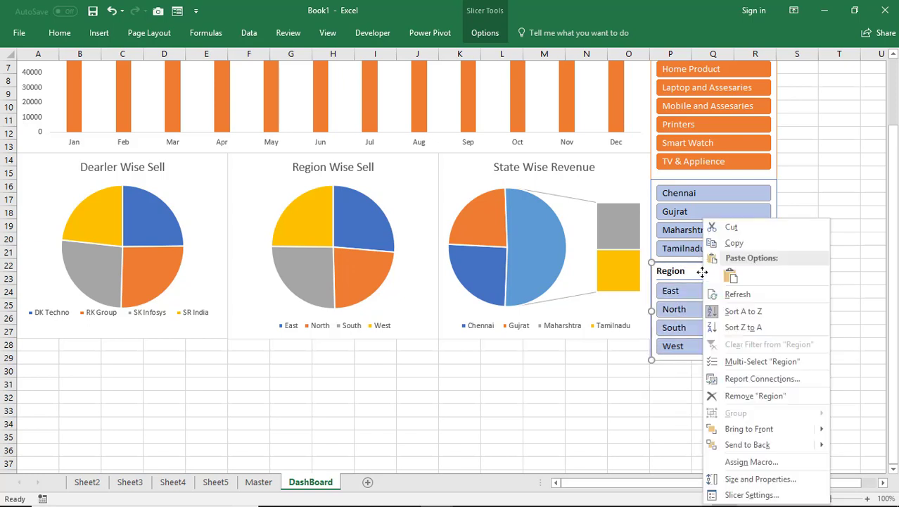
pyautogui.click(750, 495)
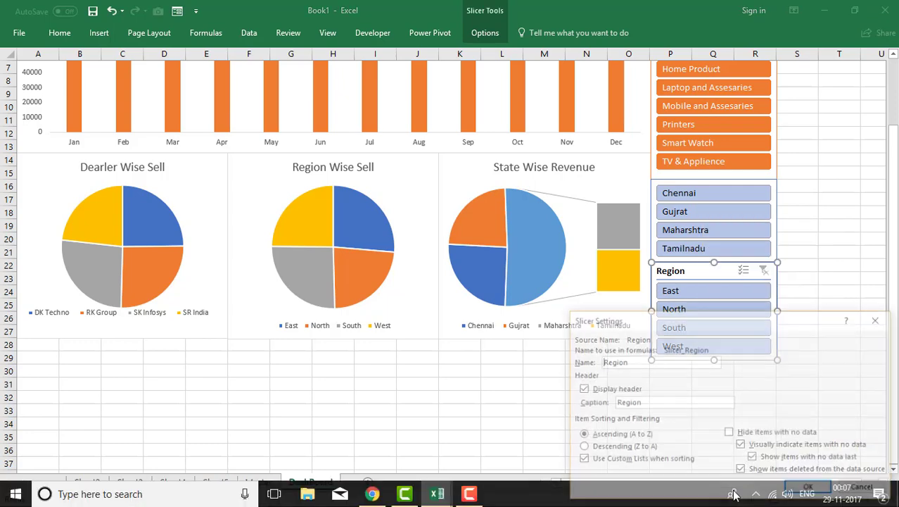
pyautogui.click(581, 389)
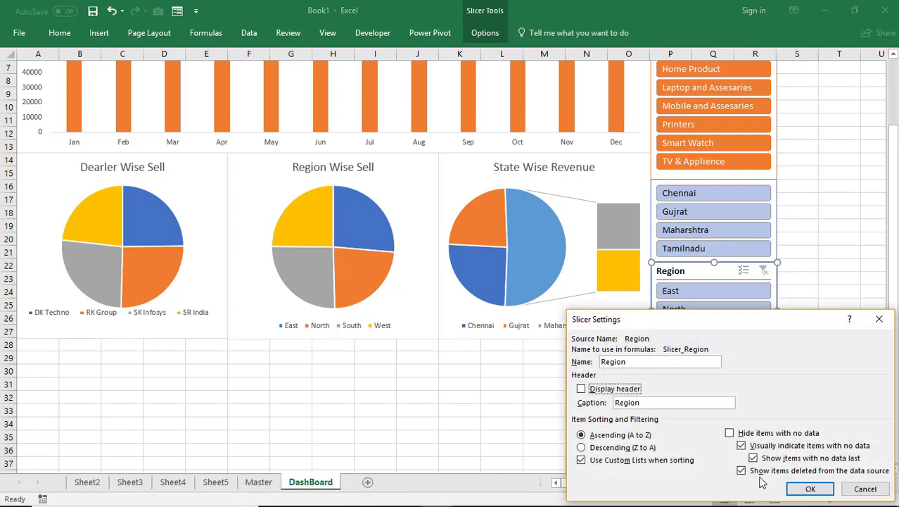
pyautogui.click(808, 488)
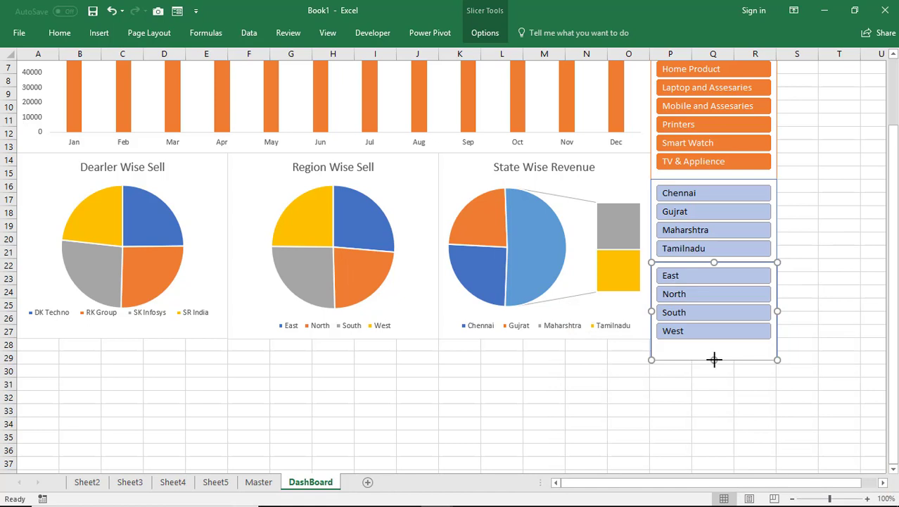
pyautogui.moveTo(713, 359); pyautogui.dragTo(714, 343)
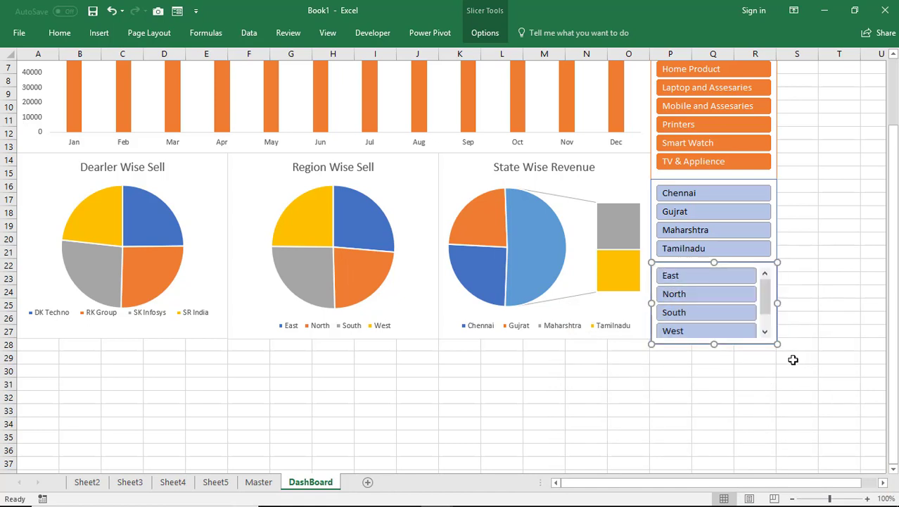
pyautogui.moveTo(715, 345); pyautogui.dragTo(715, 351)
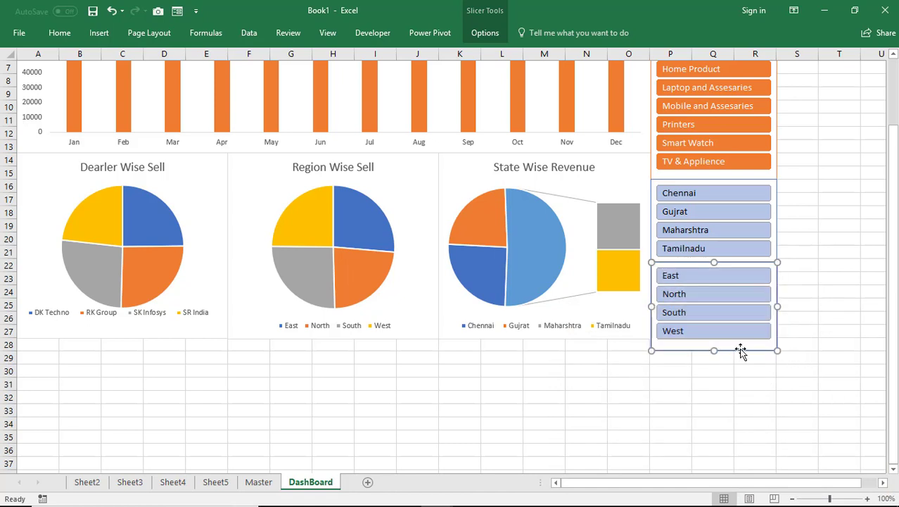
# - Apply a dark green slicer style to the State slicer
pyautogui.click(658, 182)
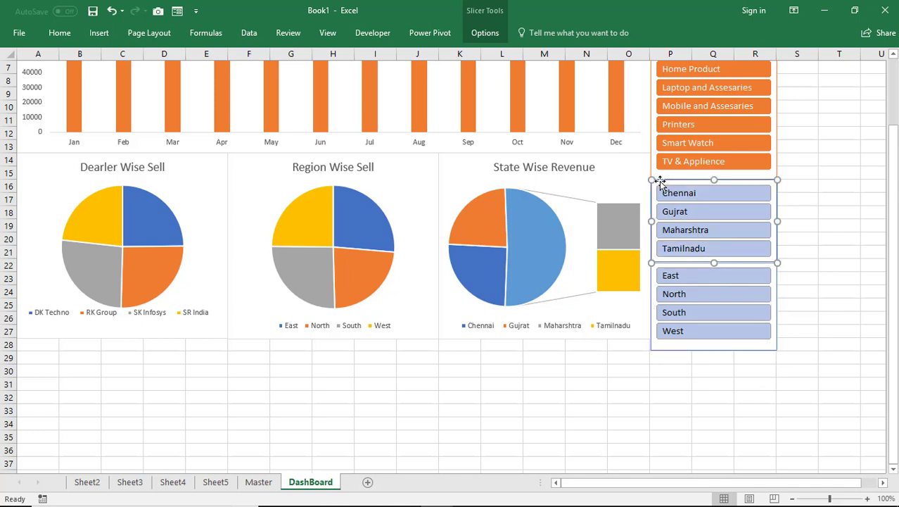
pyautogui.click(494, 27)
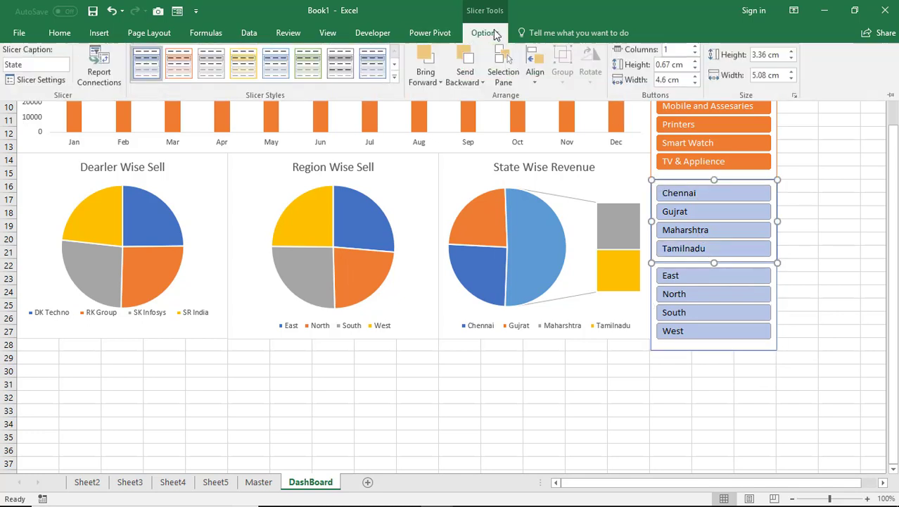
pyautogui.click(394, 81)
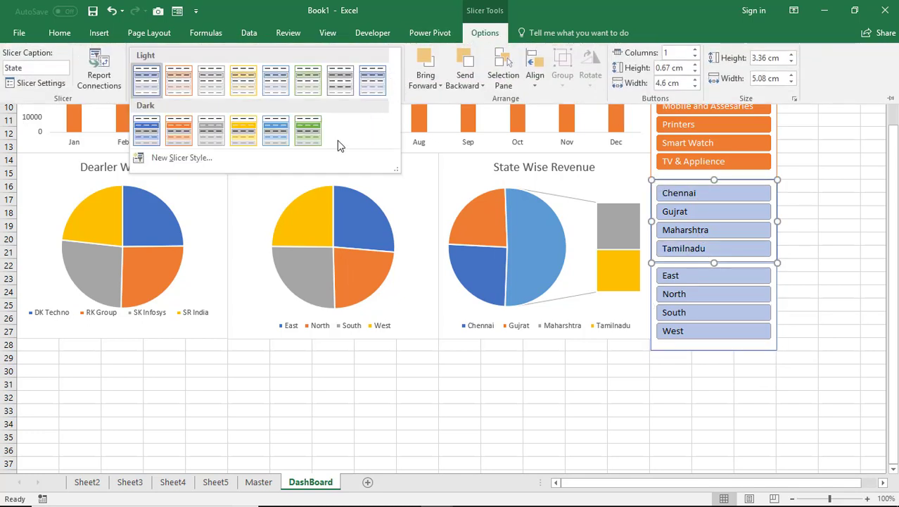
pyautogui.click(318, 140)
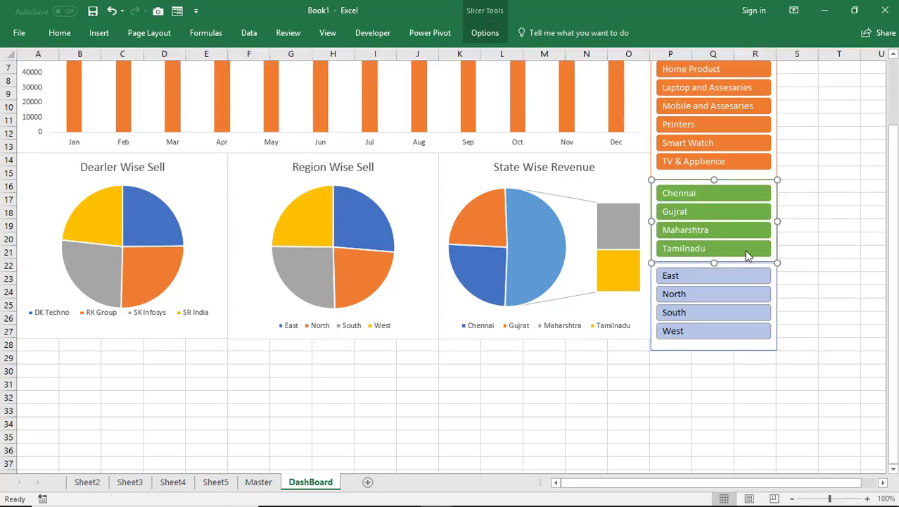
pyautogui.moveTo(892, 310); pyautogui.dragTo(892, 195)
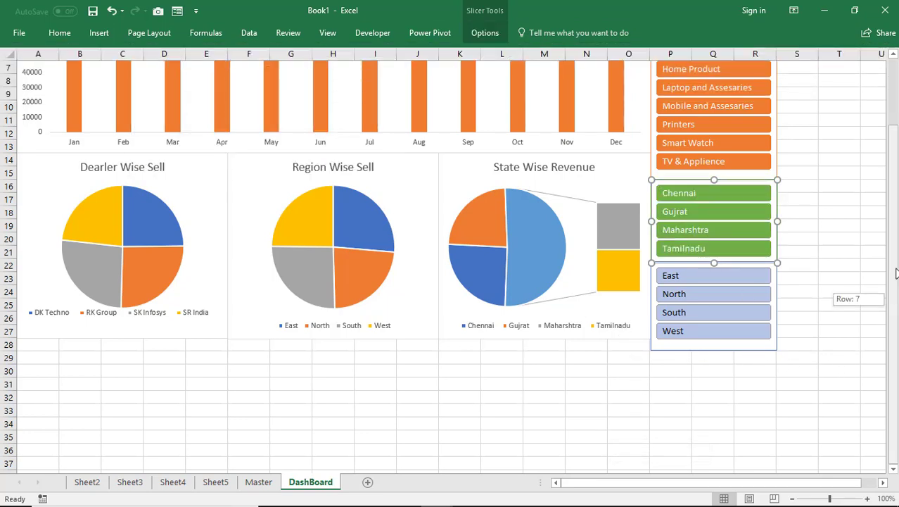
pyautogui.click(823, 243)
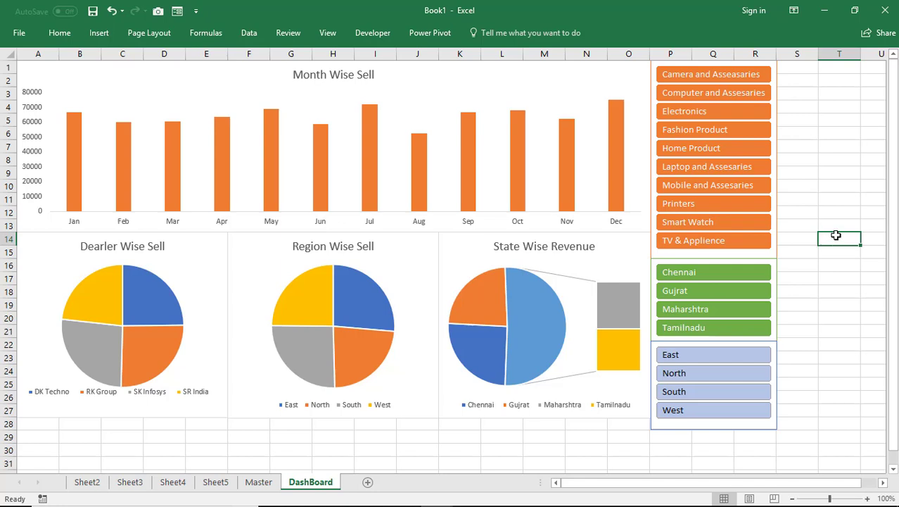
# - Test the Product slicer with Electronics, Computer and Assesaries, then Mobile and Assesaries
pyautogui.click(722, 117)
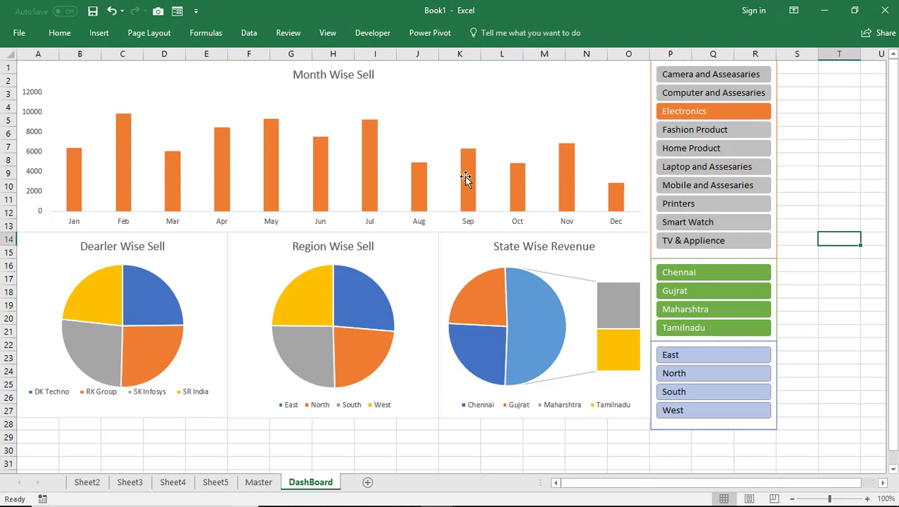
pyautogui.click(680, 93)
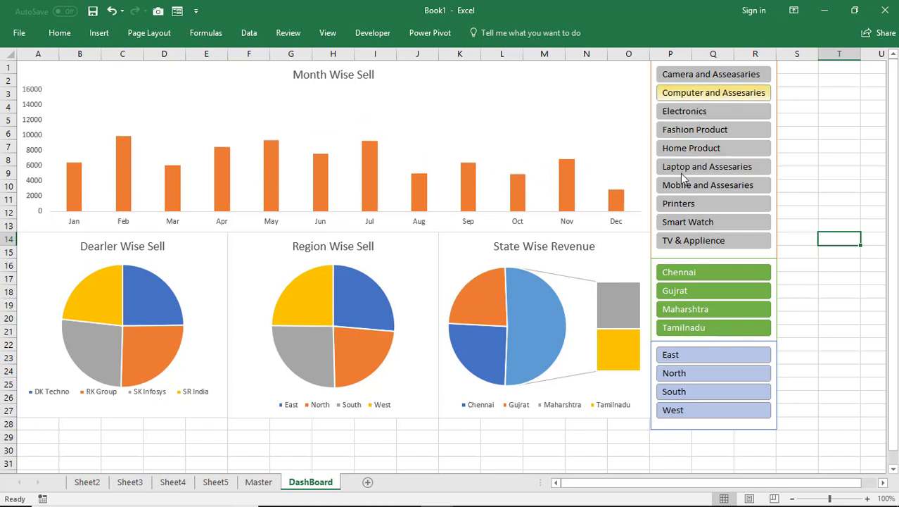
pyautogui.click(681, 186)
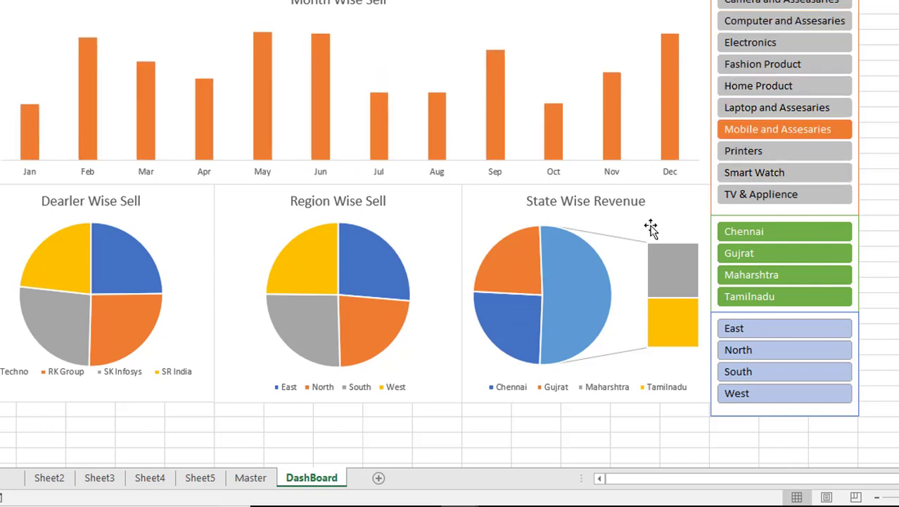
# - Test the State slicer with Gujrat, Chennai, Tamilnadu and Maharshtra, ending on Gujrat
pyautogui.moveTo(676, 279)
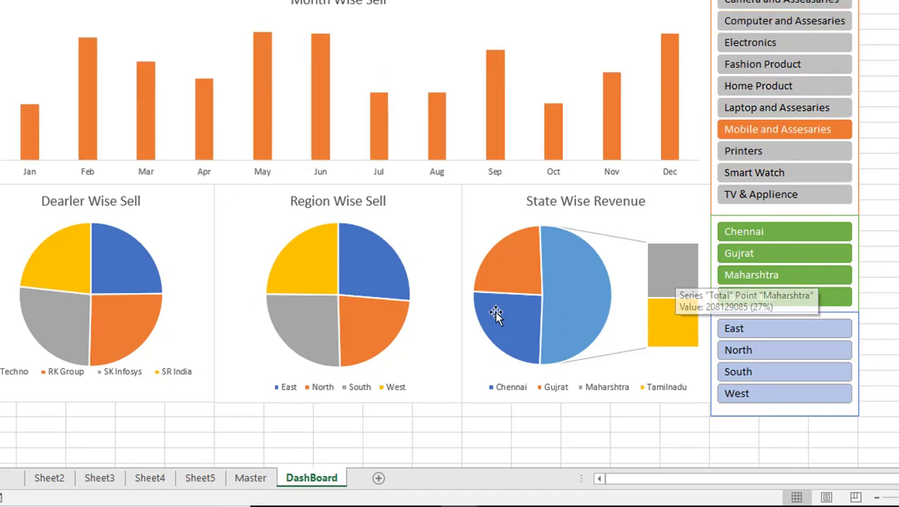
pyautogui.click(774, 261)
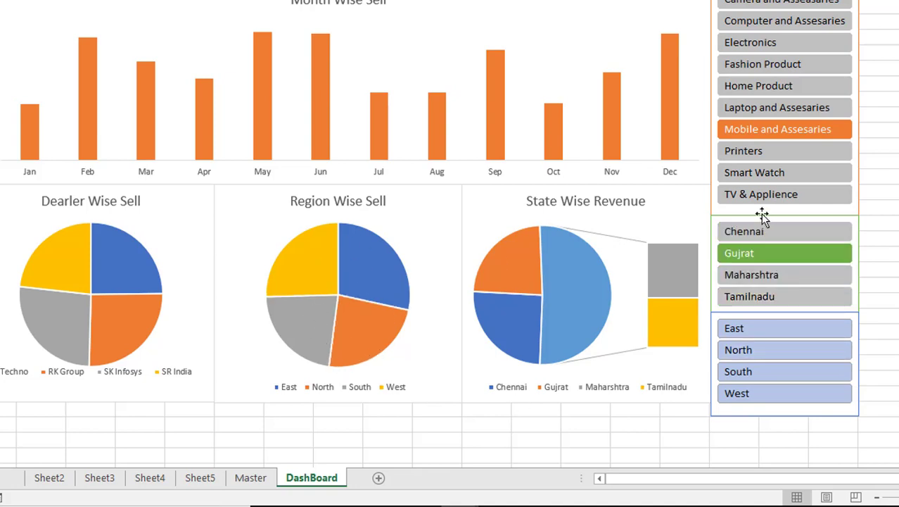
pyautogui.click(735, 235)
pyautogui.click(739, 302)
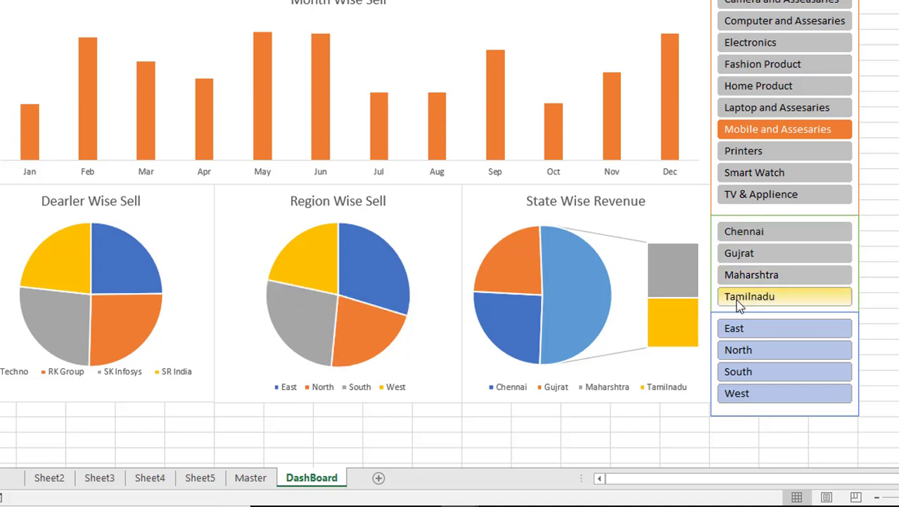
pyautogui.click(738, 277)
pyautogui.click(738, 254)
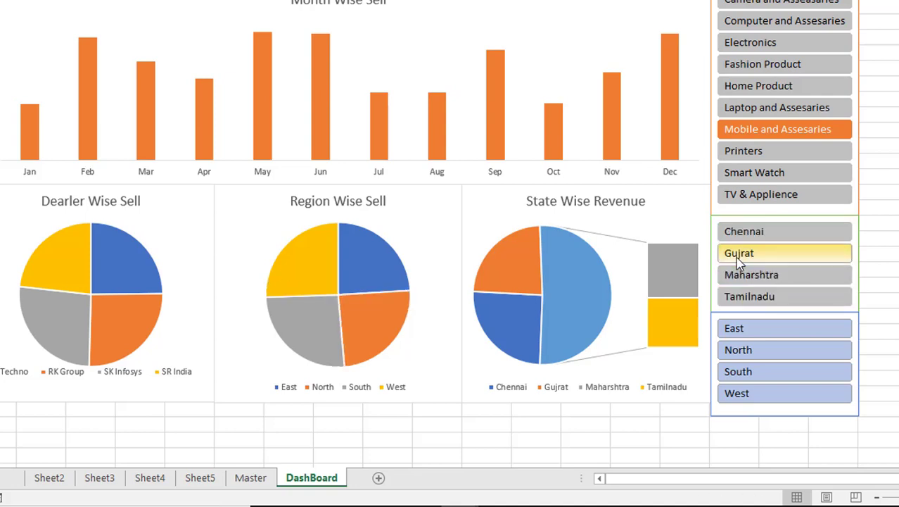
# - Try North, South and East in the Region slicer, then select all four regions
pyautogui.click(753, 357)
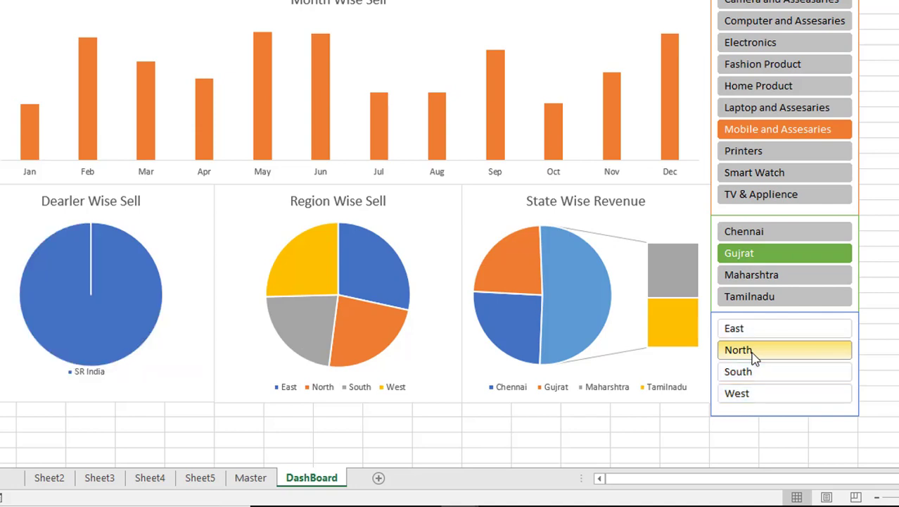
pyautogui.click(753, 374)
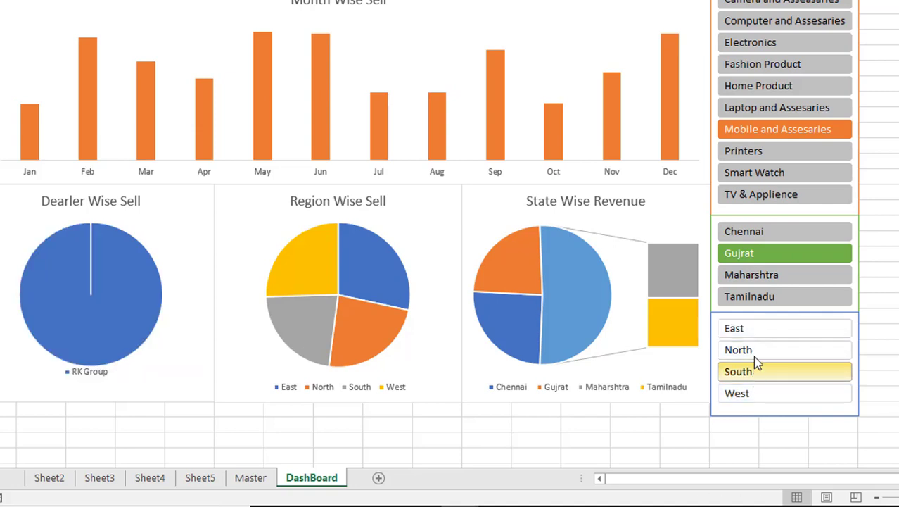
pyautogui.click(756, 329)
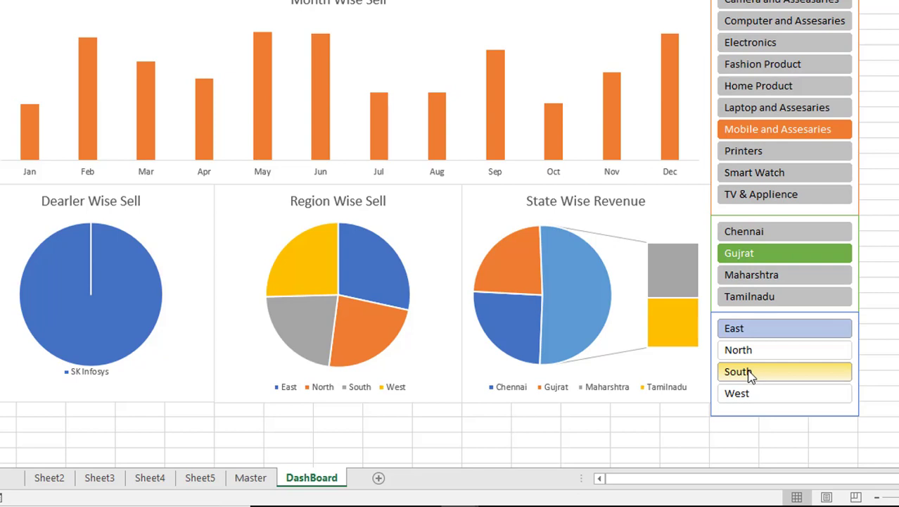
pyautogui.keyDown('ctrl'); pyautogui.click(747, 370); pyautogui.keyUp('ctrl')
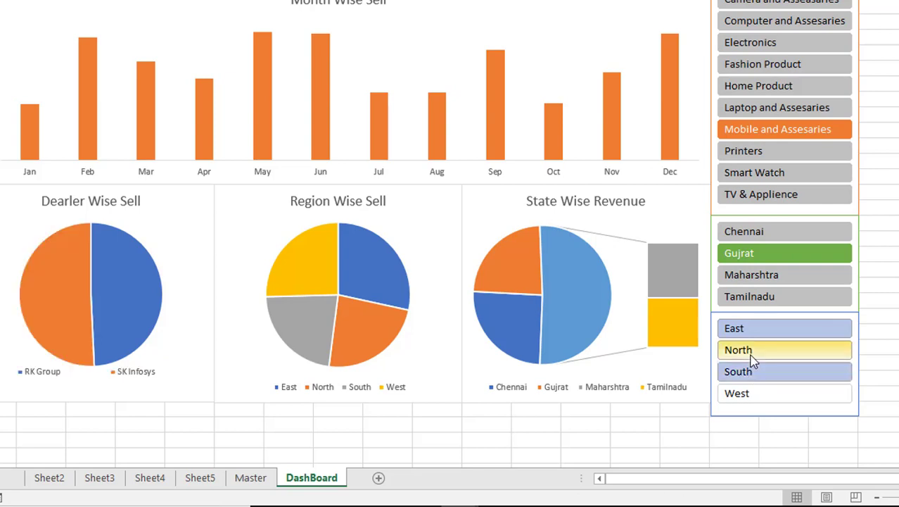
pyautogui.keyDown('ctrl'); pyautogui.click(752, 356); pyautogui.keyUp('ctrl')
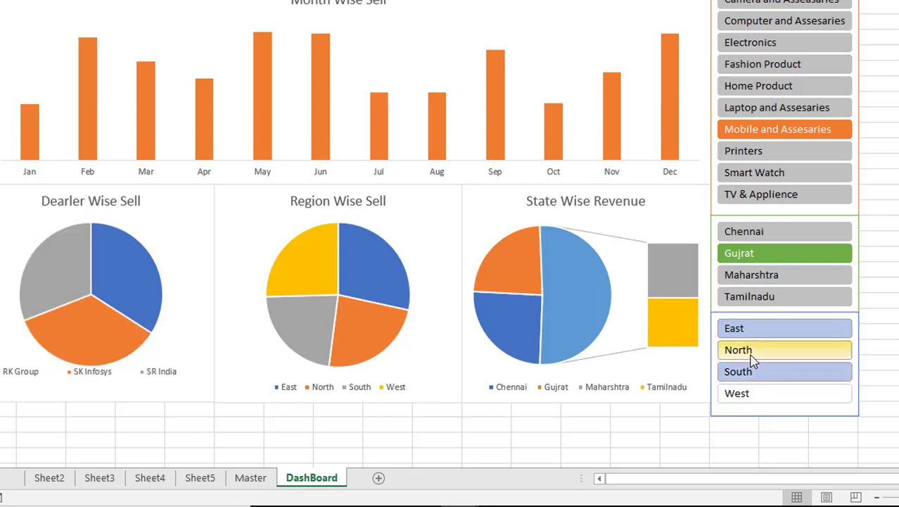
pyautogui.keyDown('ctrl'); pyautogui.click(752, 391); pyautogui.keyUp('ctrl')
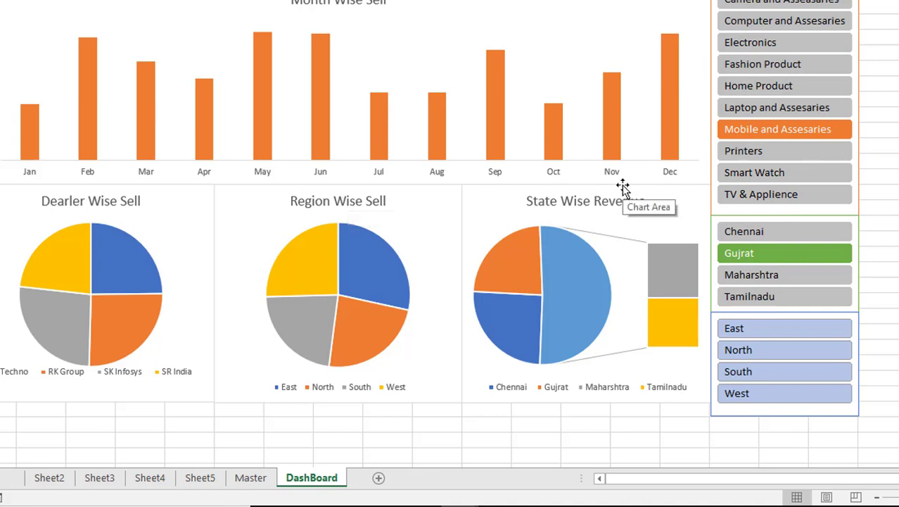
# - Connect the Product slicer to Dealer Wise Data, Region Wise Sell and State Wise Revenue pivots
pyautogui.rightClick(733, 211)
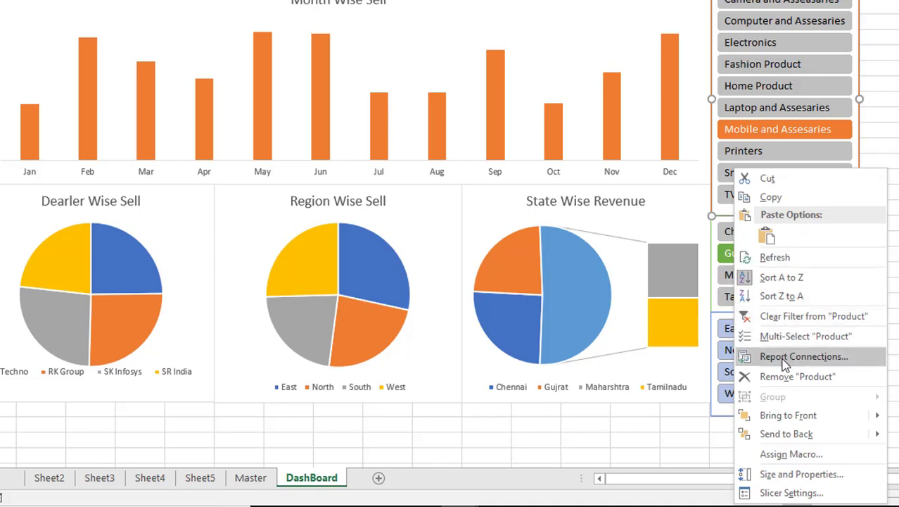
pyautogui.press('Escape')
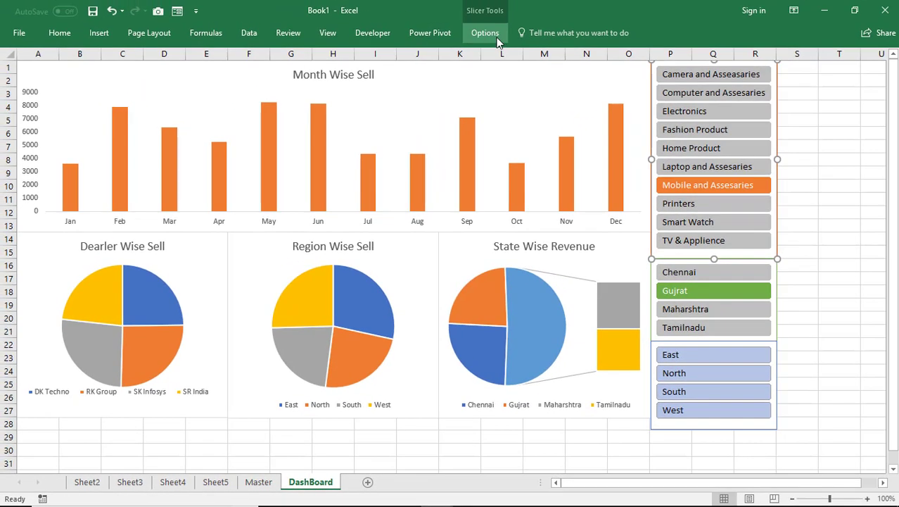
pyautogui.click(495, 37)
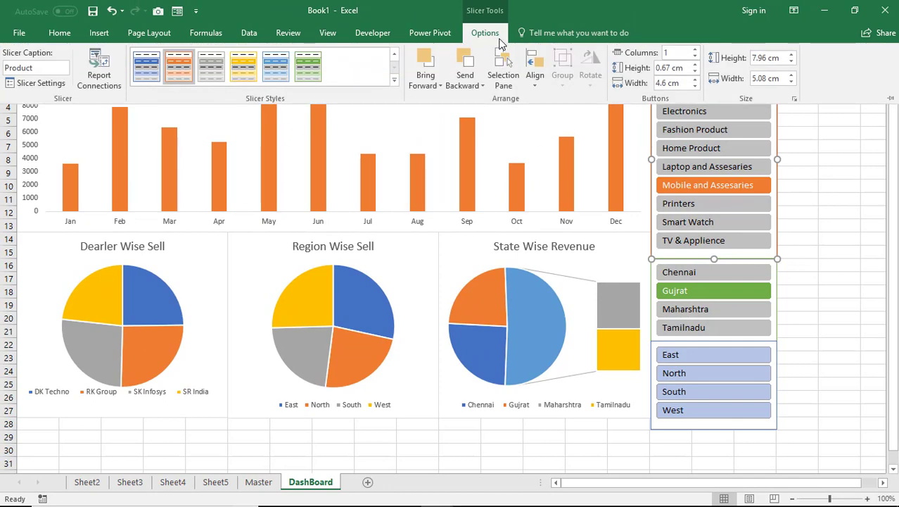
pyautogui.click(87, 76)
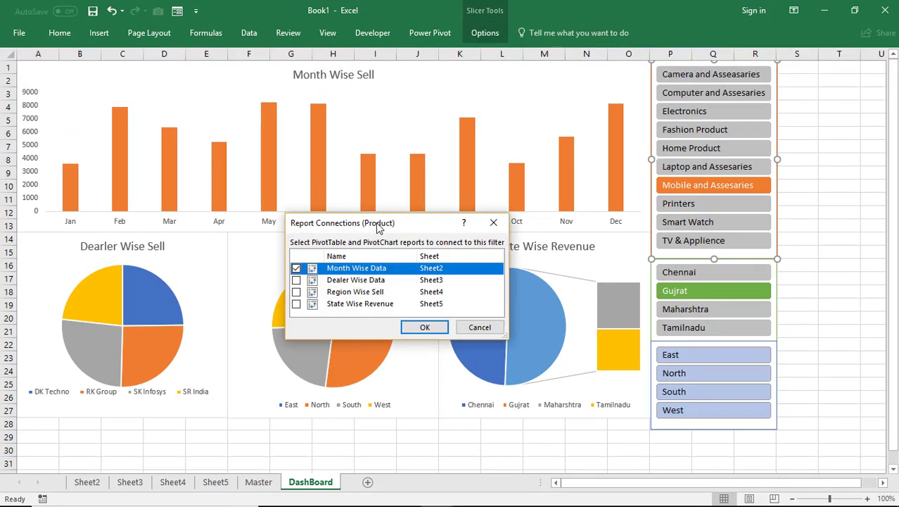
pyautogui.moveTo(378, 230); pyautogui.dragTo(574, 128)
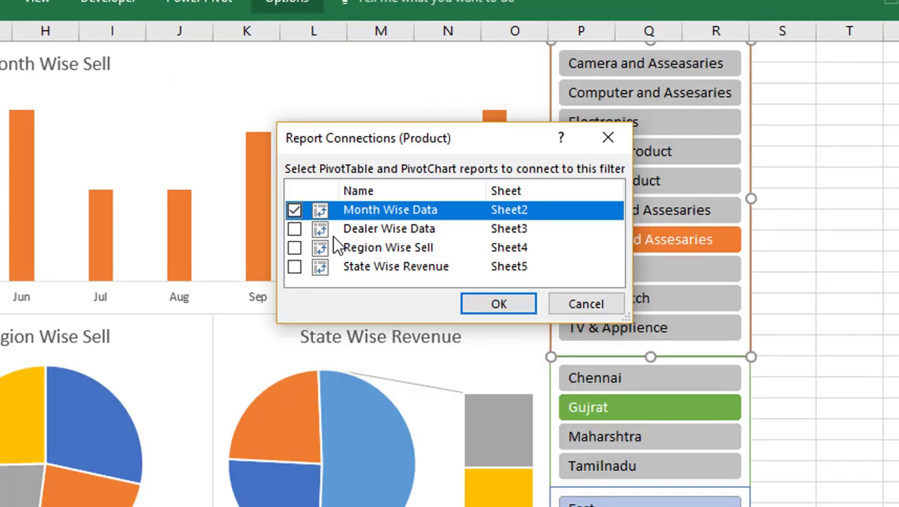
pyautogui.click(294, 229)
pyautogui.click(294, 248)
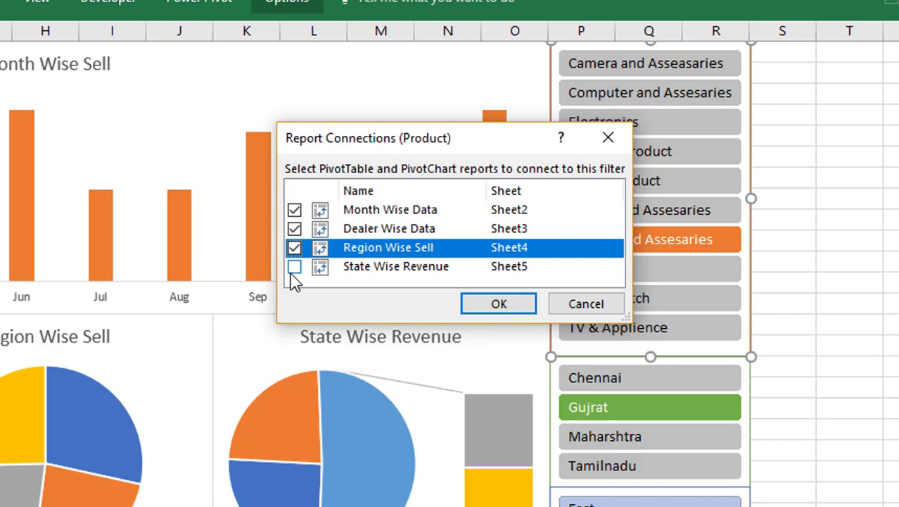
pyautogui.click(294, 266)
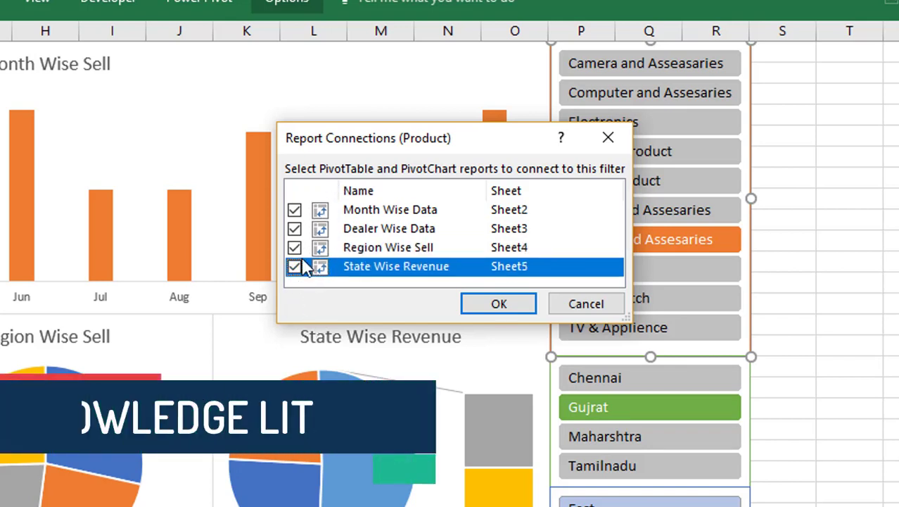
pyautogui.click(491, 302)
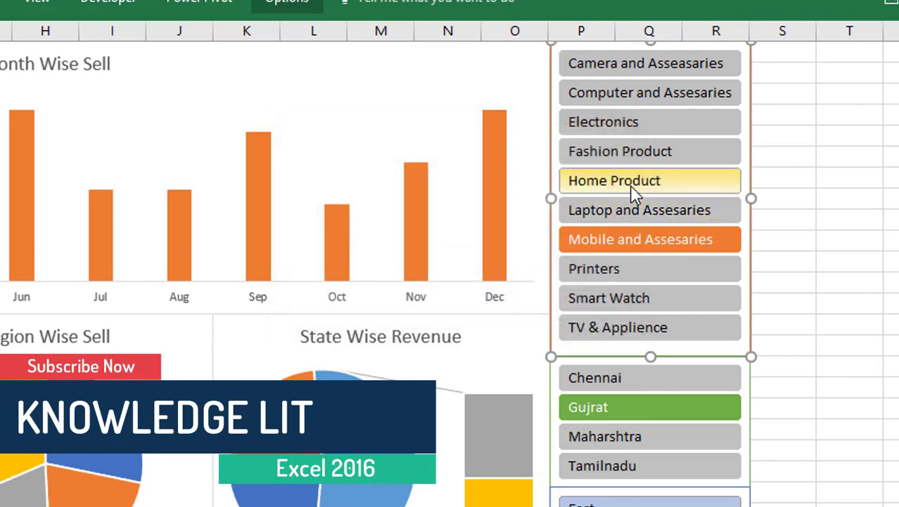
# - Test product filters Electronics, Computer and Assesaries, Printers, TV & Applience, ending on Home Product
pyautogui.click(629, 185)
pyautogui.click(634, 127)
pyautogui.click(598, 123)
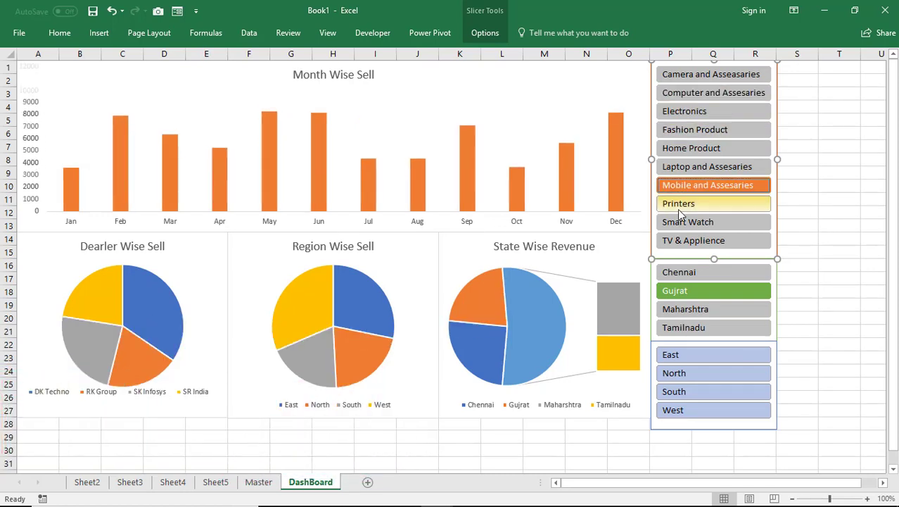
pyautogui.click(674, 206)
pyautogui.click(688, 241)
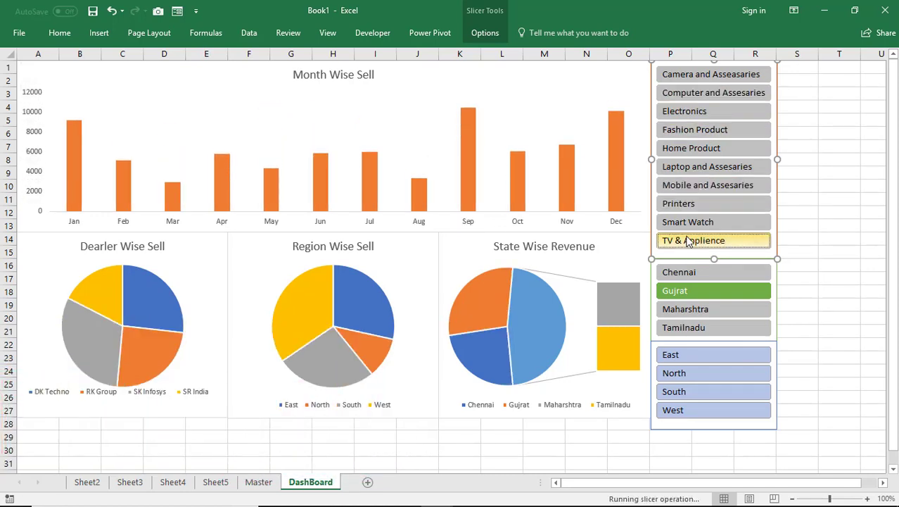
pyautogui.click(691, 152)
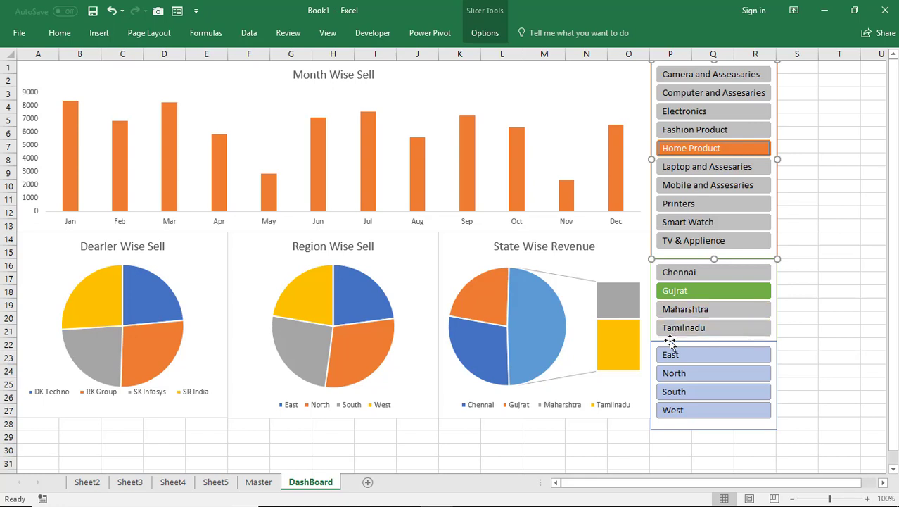
# - Connect the State slicer to all four pivot reports, adding Dealer Wise Data and State Wise Revenue
pyautogui.rightClick(653, 328)
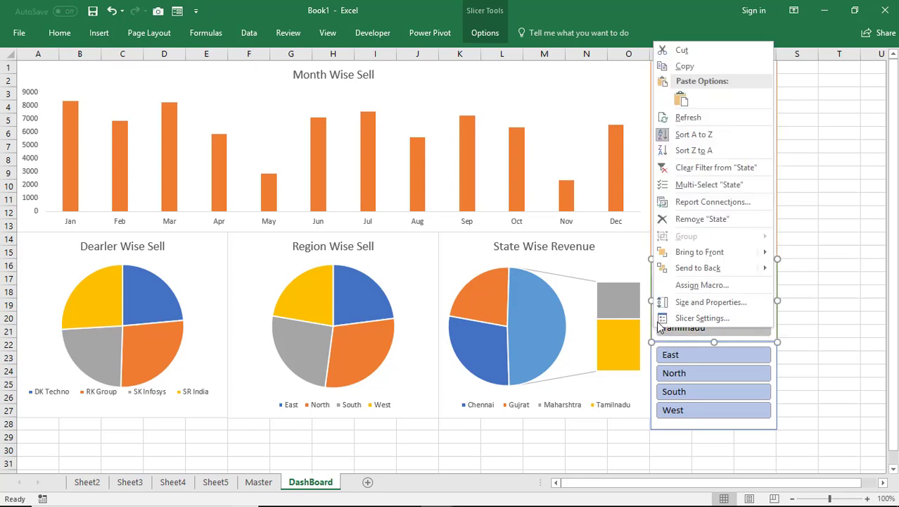
pyautogui.click(704, 202)
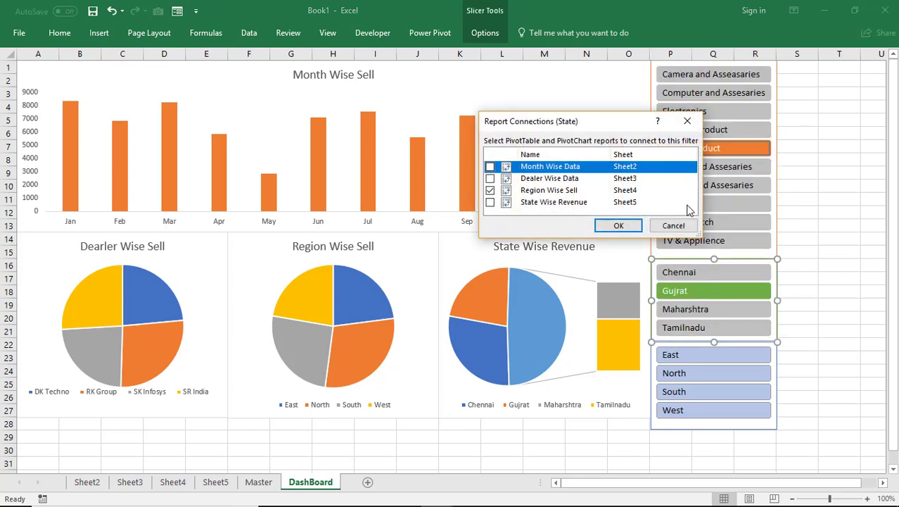
pyautogui.click(490, 179)
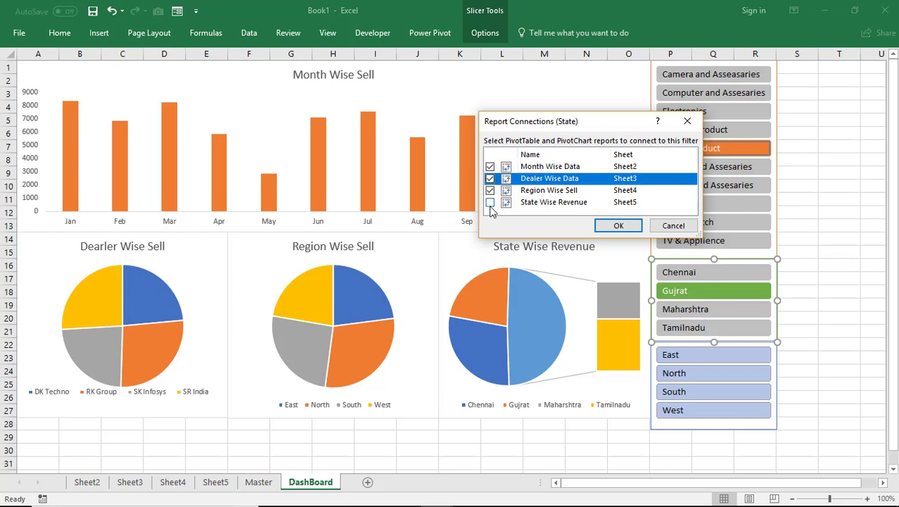
pyautogui.click(491, 202)
pyautogui.click(618, 225)
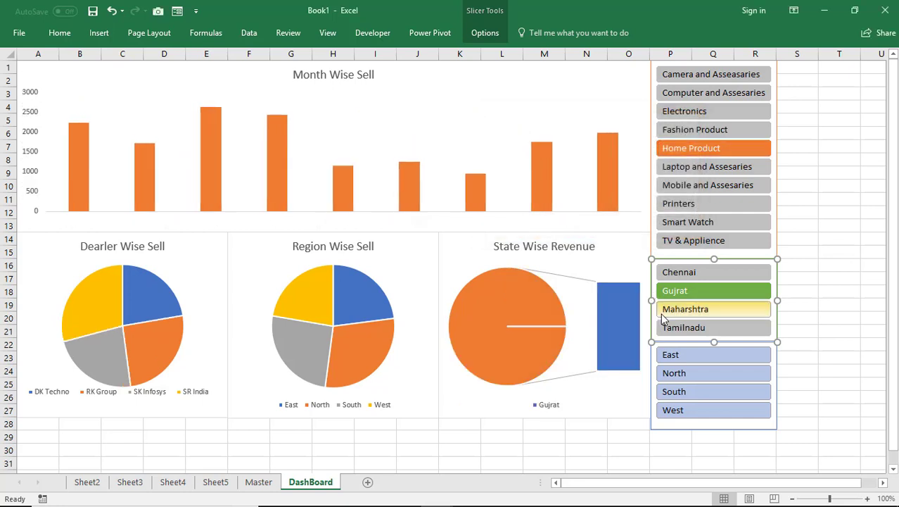
# - Link the Region slicer to all four reports, then filter the dashboard to the West region
pyautogui.rightClick(674, 423)
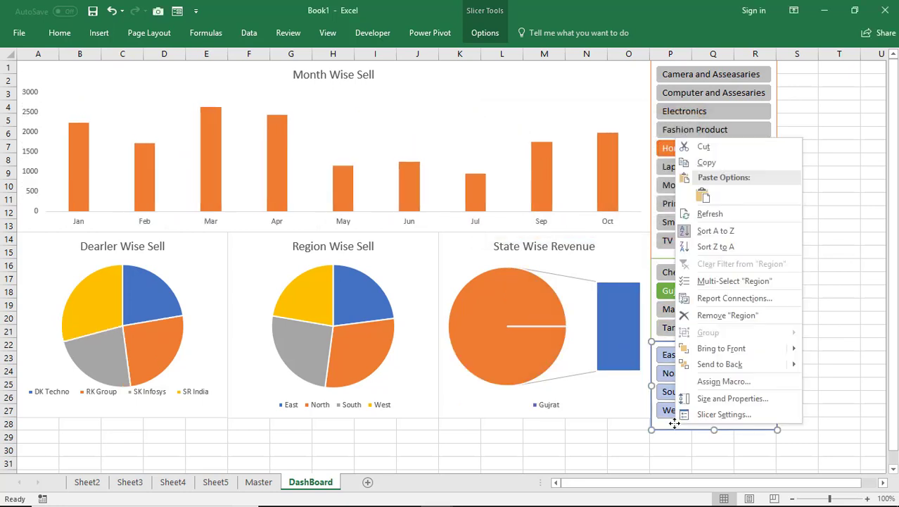
pyautogui.click(725, 299)
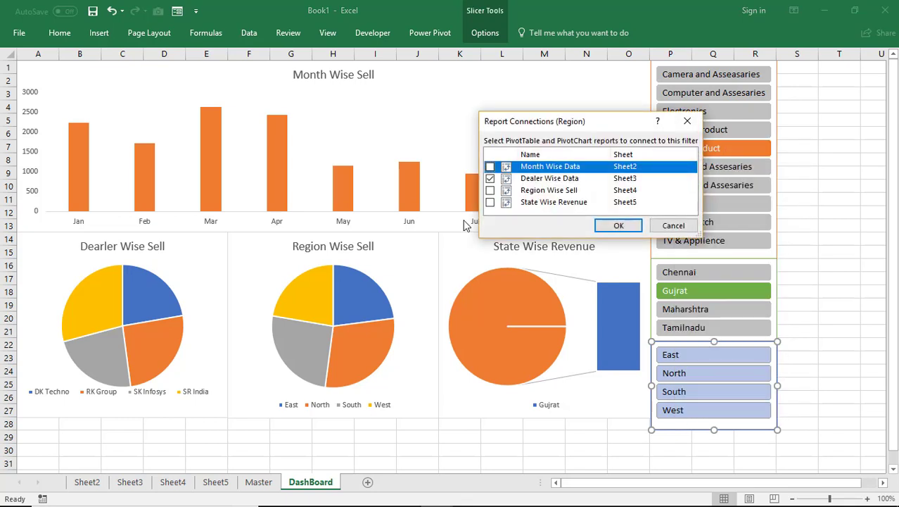
pyautogui.click(490, 190)
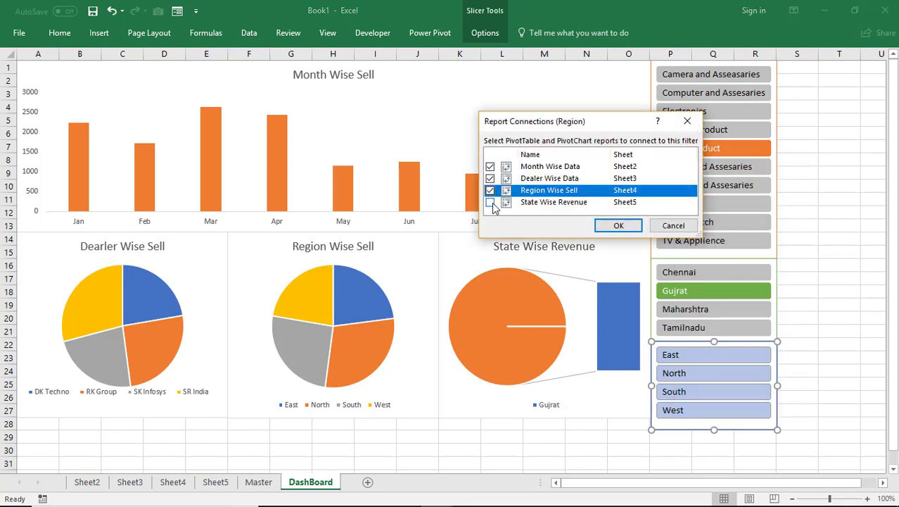
pyautogui.click(495, 200)
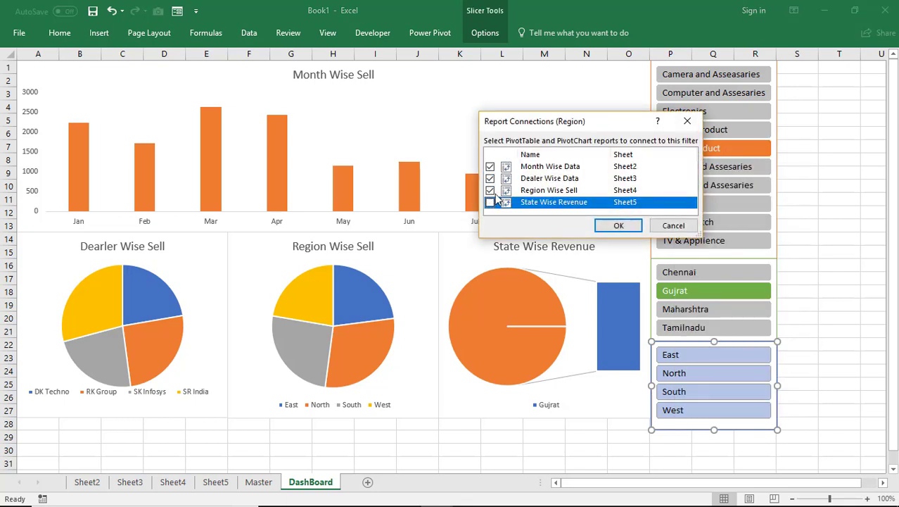
pyautogui.click(617, 226)
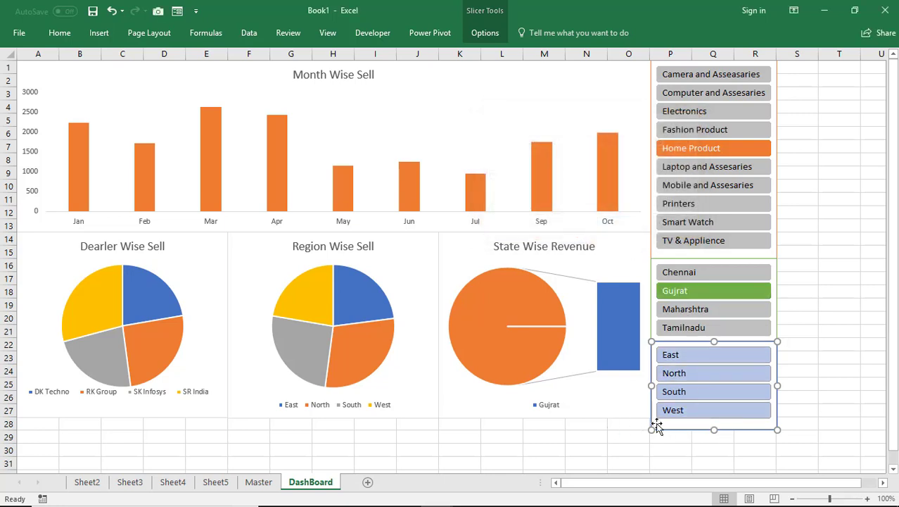
pyautogui.click(674, 411)
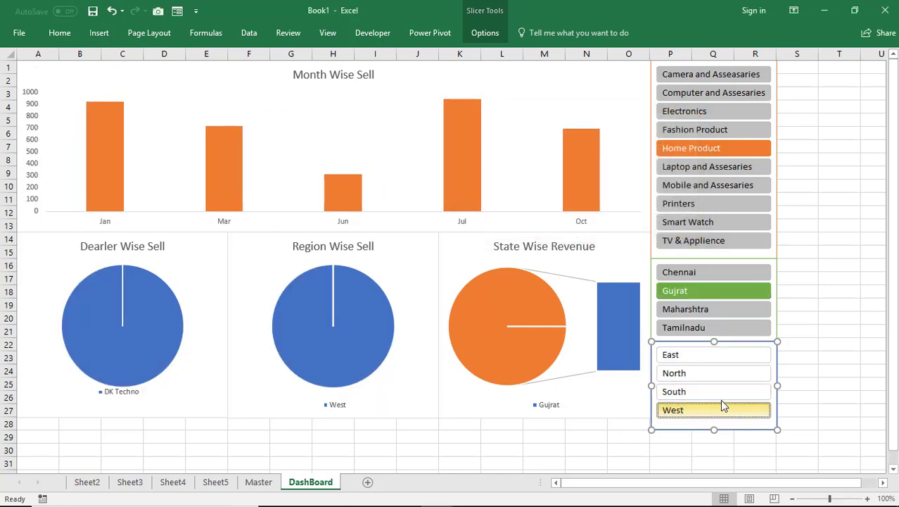
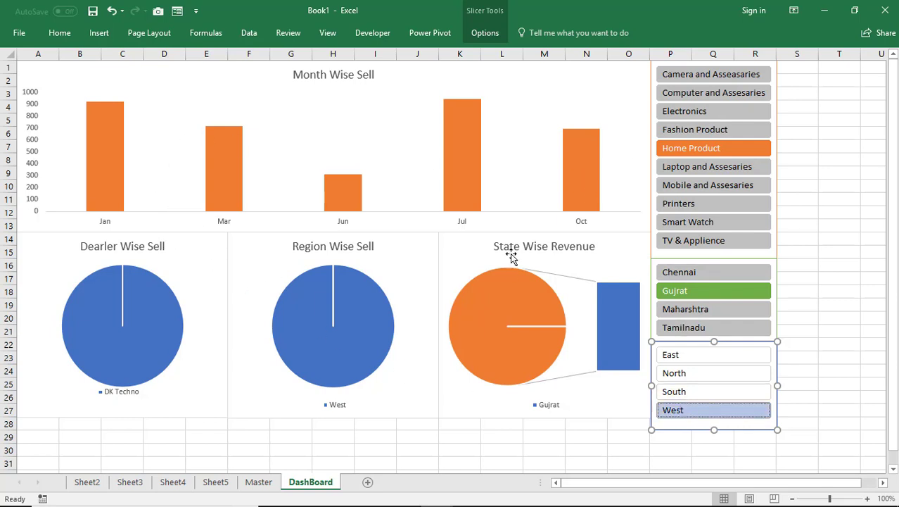
# - Add outside-end data labels (925, 716, 313, 949, 698) to the Month Wise Sell column chart
pyautogui.click(453, 165)
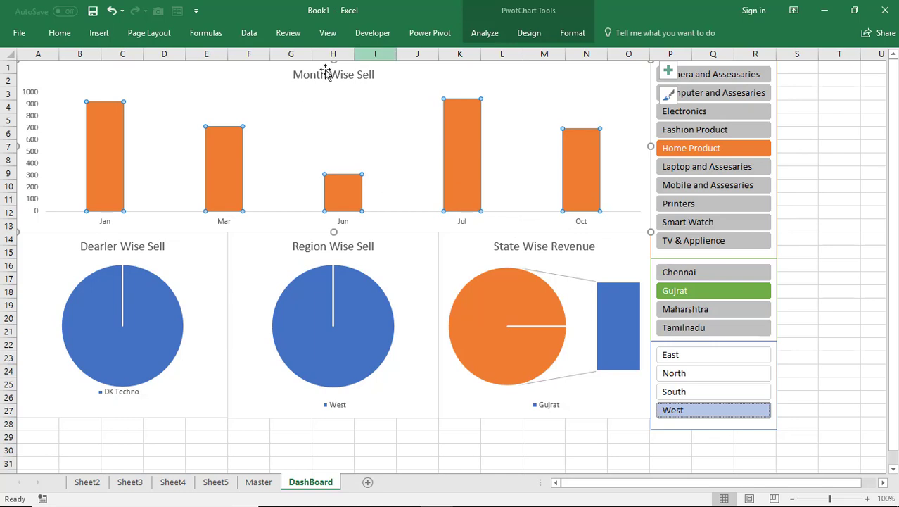
pyautogui.click(519, 35)
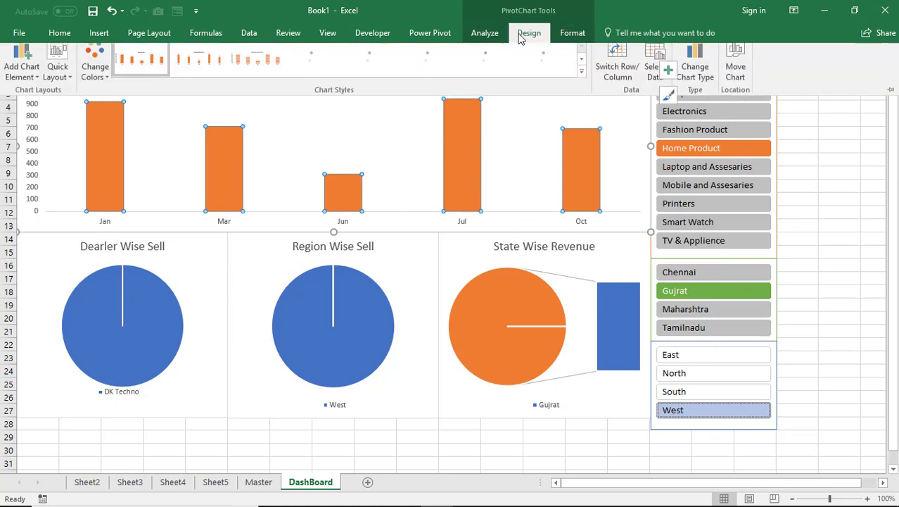
pyautogui.click(24, 77)
pyautogui.moveTo(60, 161)
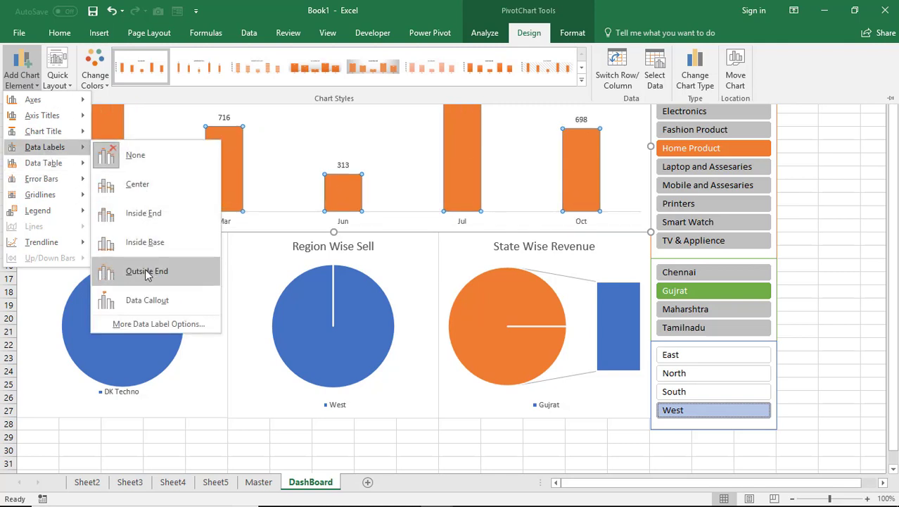
pyautogui.click(147, 271)
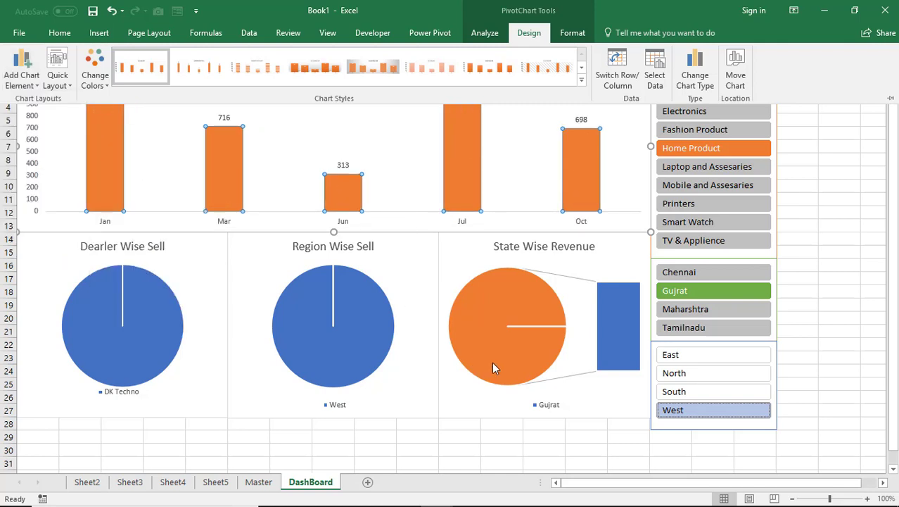
pyautogui.hotkey('ctrl', 'F1')
pyautogui.click(350, 364)
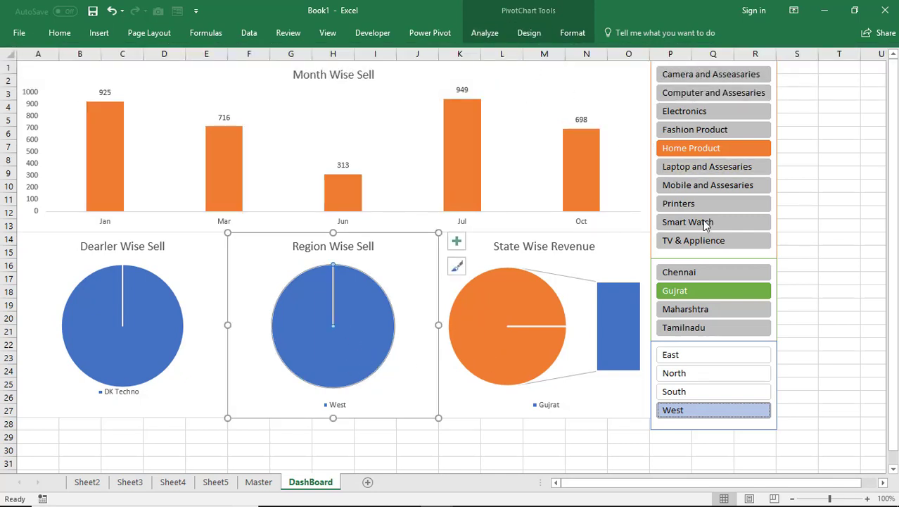
# - Add TV & Applience, Tamilnadu, Chennai, Maharshtra, North and South to the slicer filters
pyautogui.keyDown('ctrl'); pyautogui.click(691, 242); pyautogui.keyUp('ctrl')
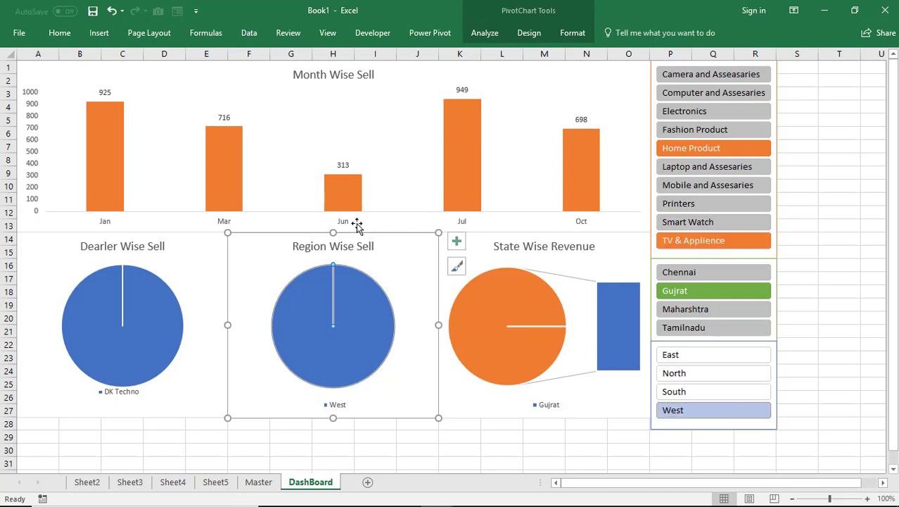
pyautogui.keyDown('ctrl'); pyautogui.click(686, 330); pyautogui.keyUp('ctrl')
pyautogui.keyDown('ctrl'); pyautogui.click(675, 274); pyautogui.keyUp('ctrl')
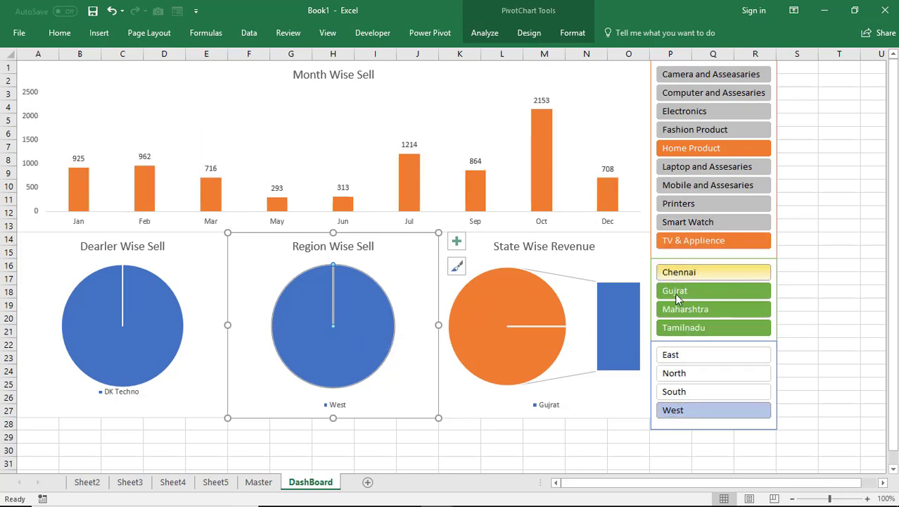
pyautogui.keyDown('ctrl'); pyautogui.click(675, 372); pyautogui.keyUp('ctrl')
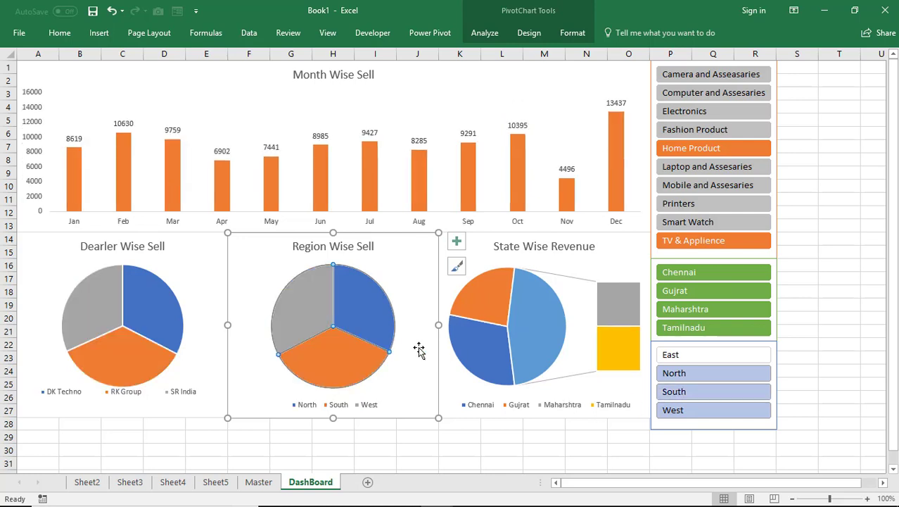
# - Select the Region Wise Sell pie and browse the chart elements list without applying labels
pyautogui.click(299, 322)
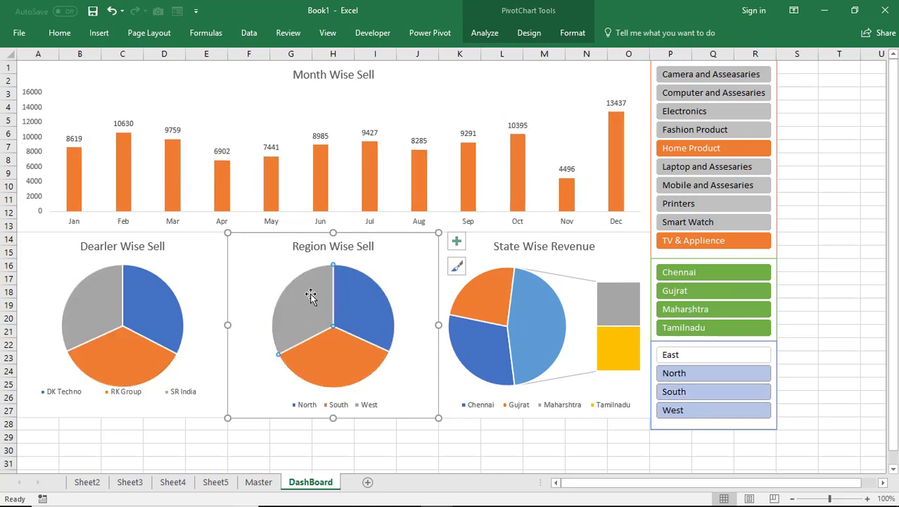
pyautogui.click(528, 32)
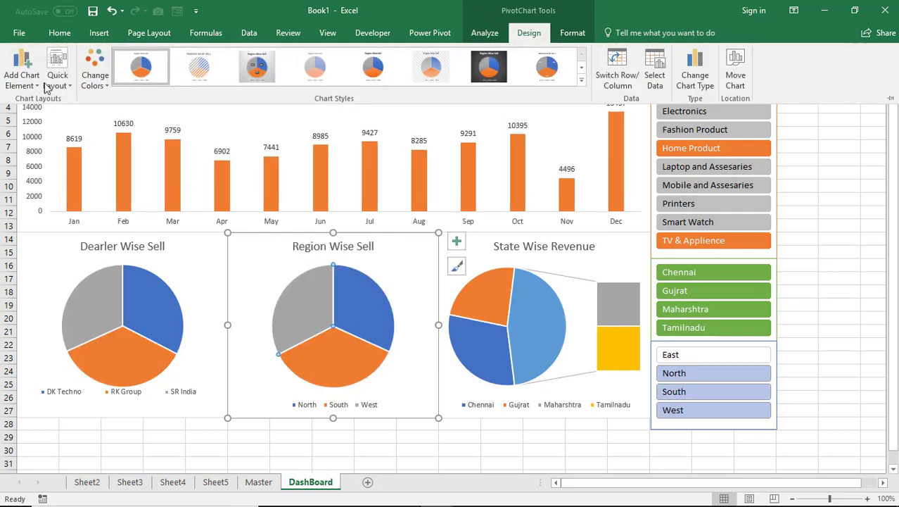
pyautogui.click(21, 76)
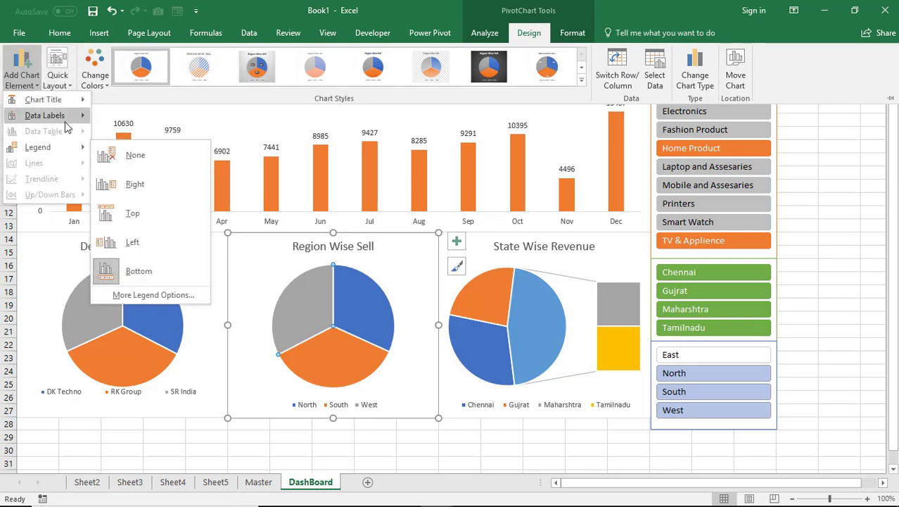
pyautogui.moveTo(56, 116)
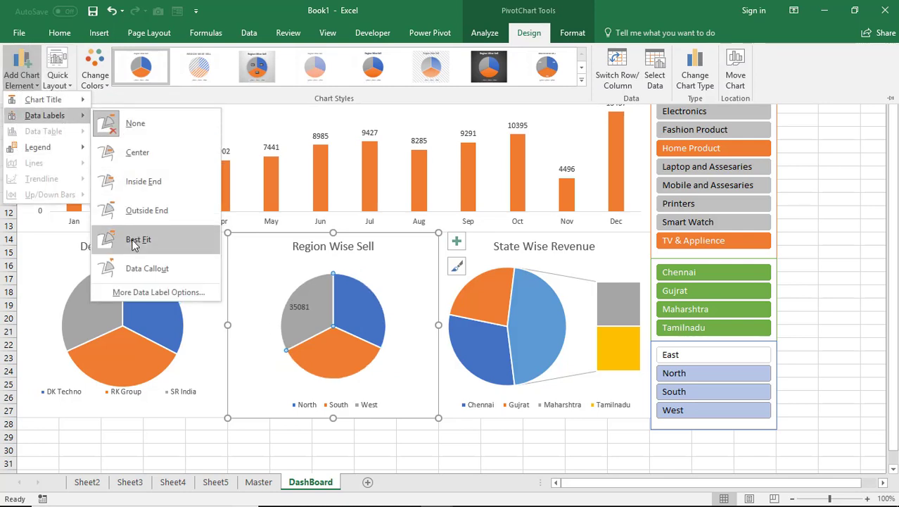
pyautogui.click(273, 373)
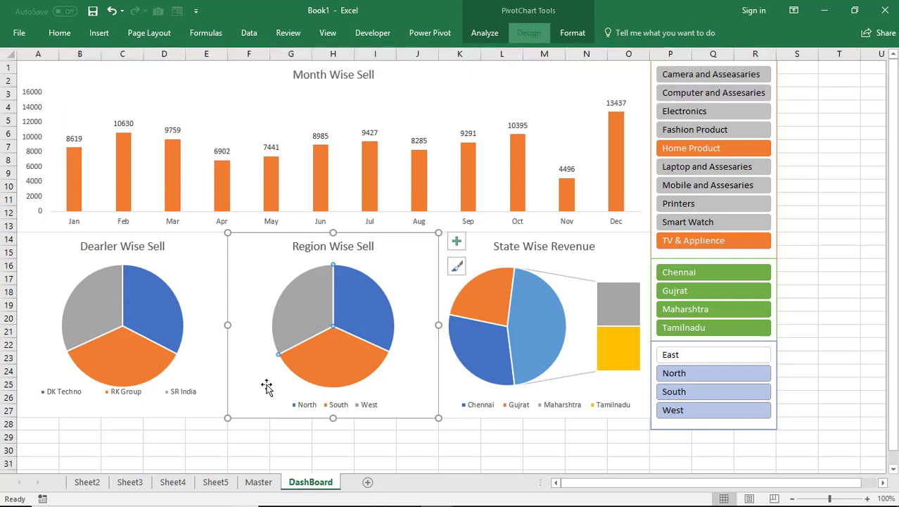
pyautogui.click(183, 372)
pyautogui.click(257, 368)
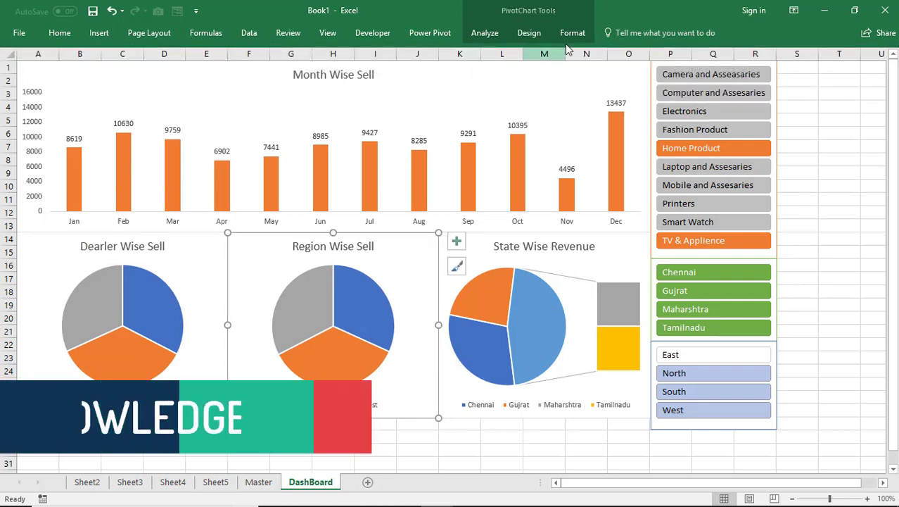
# - Add Best Fit data labels (35081, 34219, 38367) to the Region Wise Sell pie
pyautogui.click(530, 33)
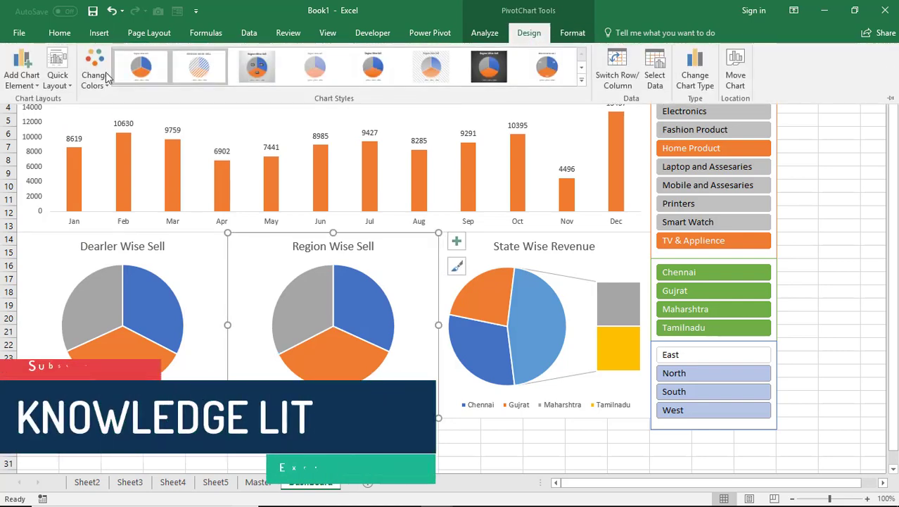
pyautogui.click(32, 82)
pyautogui.moveTo(45, 115)
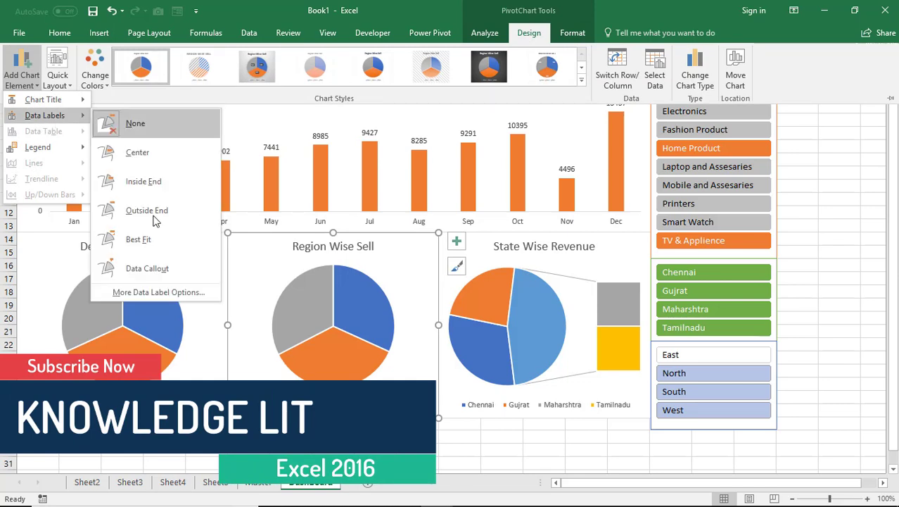
pyautogui.click(149, 239)
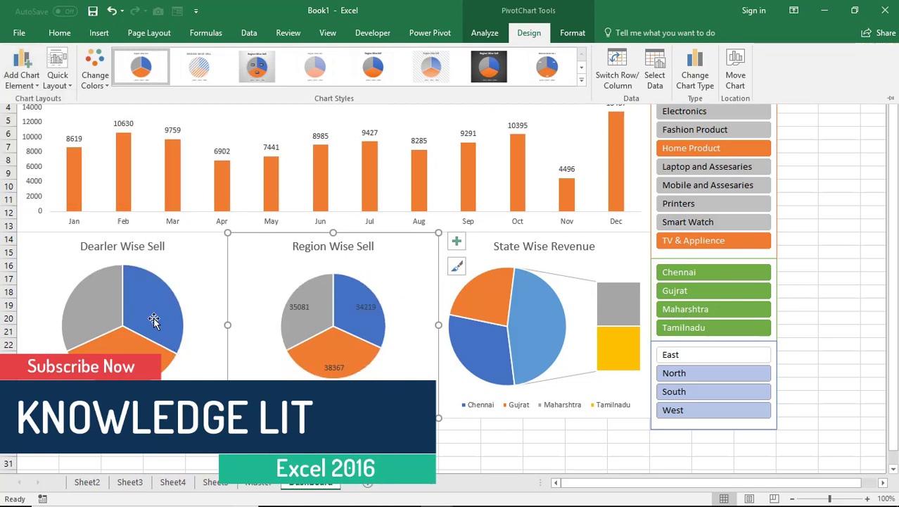
pyautogui.click(186, 307)
pyautogui.click(184, 296)
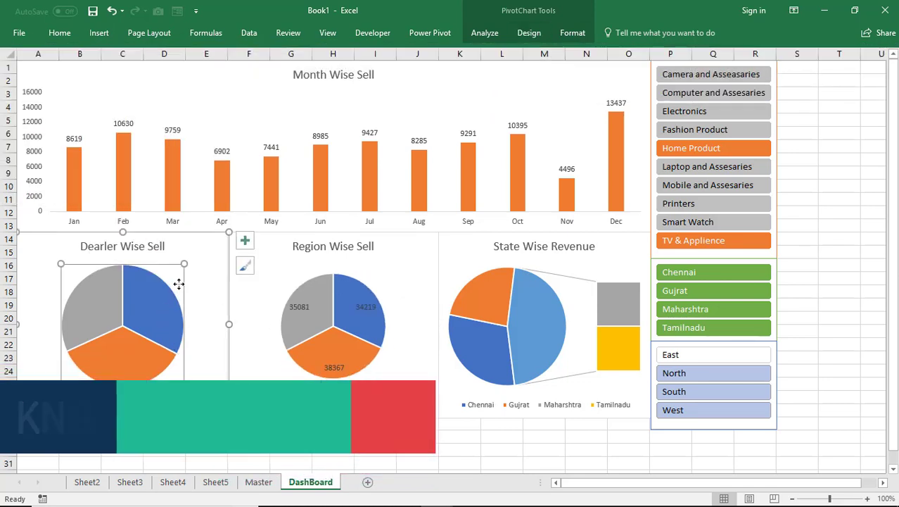
pyautogui.click(504, 315)
# - Add Data Callout labels with state names and percentages (e.g. Chennai 30%) to the State Wise Revenue pie
pyautogui.click(574, 33)
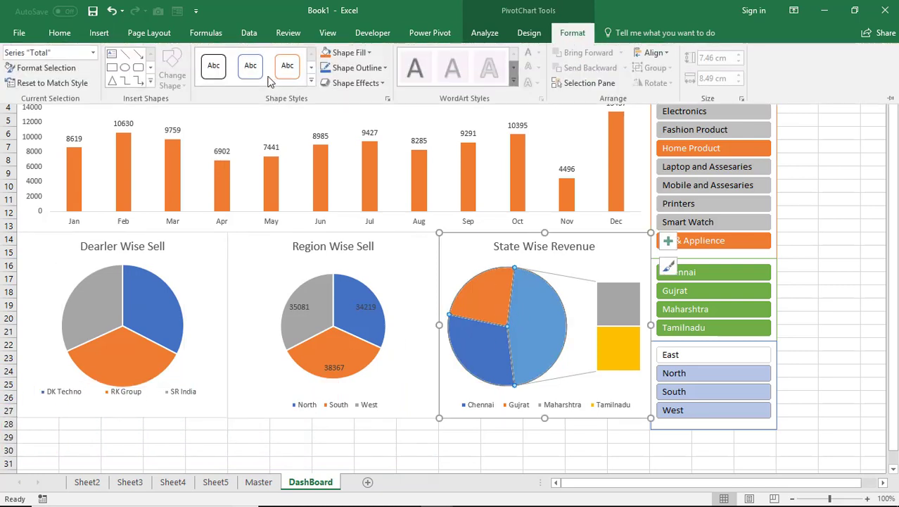
pyautogui.click(527, 34)
pyautogui.click(21, 71)
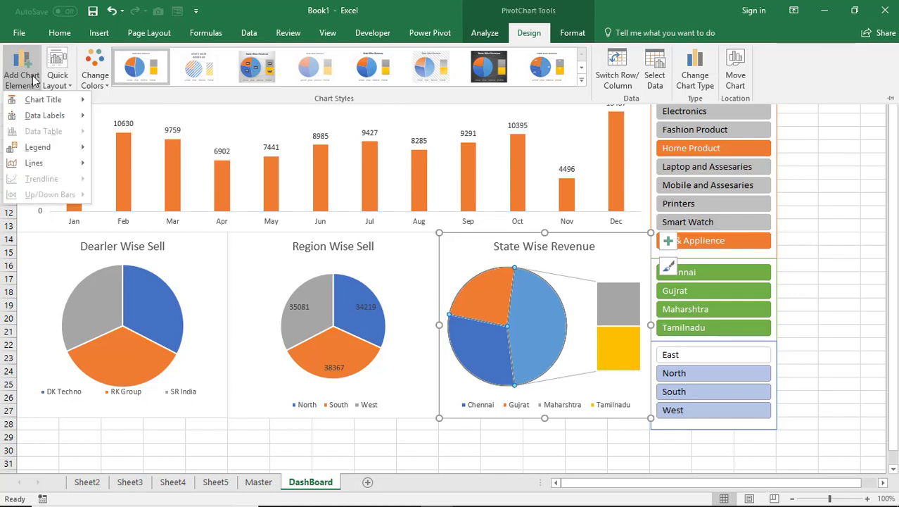
pyautogui.moveTo(76, 121)
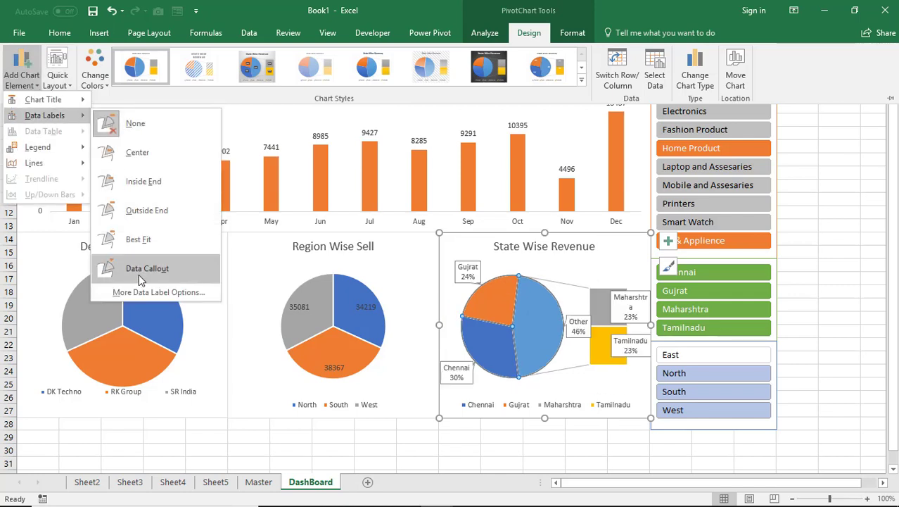
pyautogui.click(138, 270)
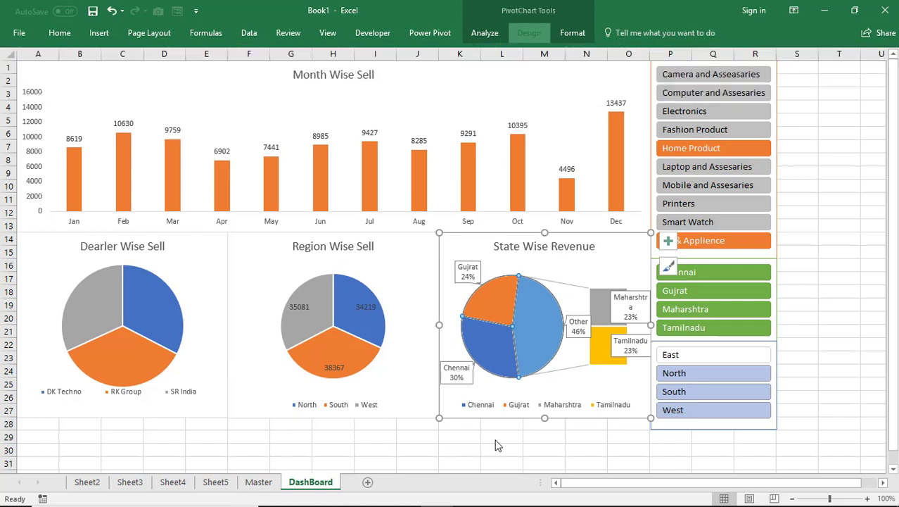
pyautogui.click(820, 290)
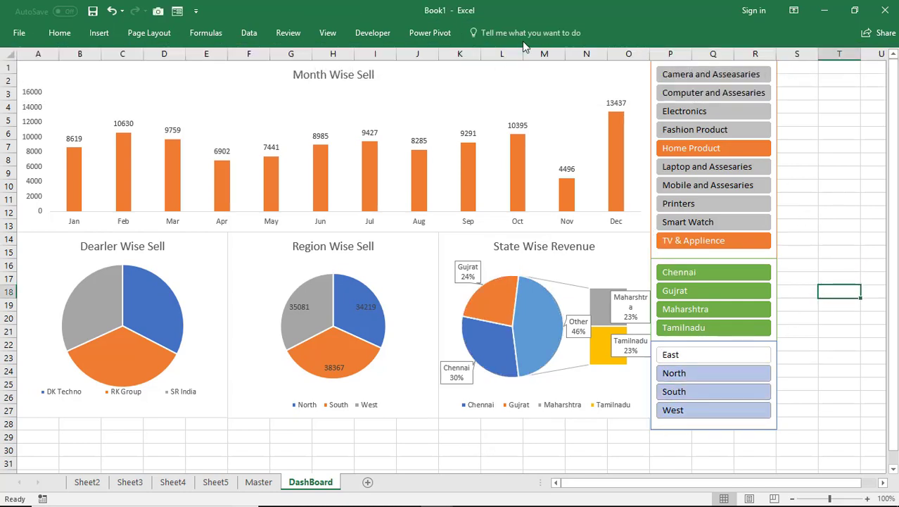
# - Turn off the sheet gridlines from the View tab
pyautogui.click(325, 32)
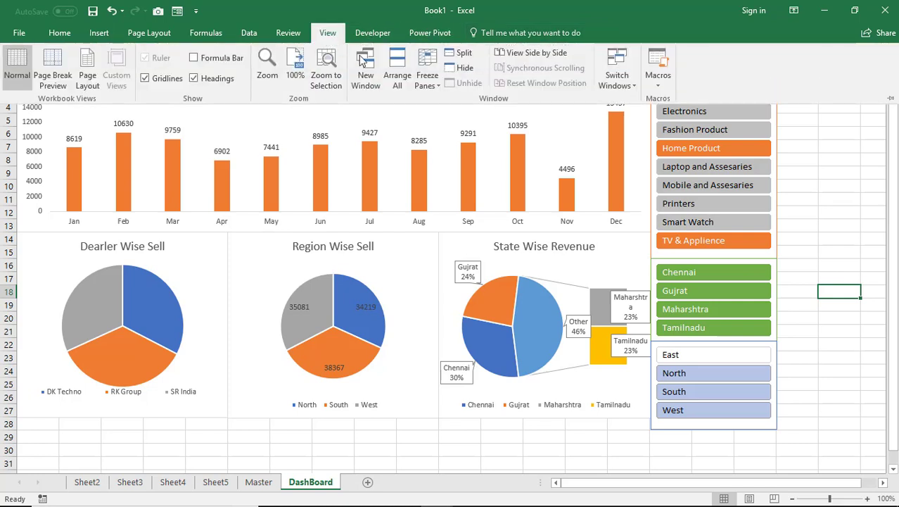
pyautogui.click(146, 78)
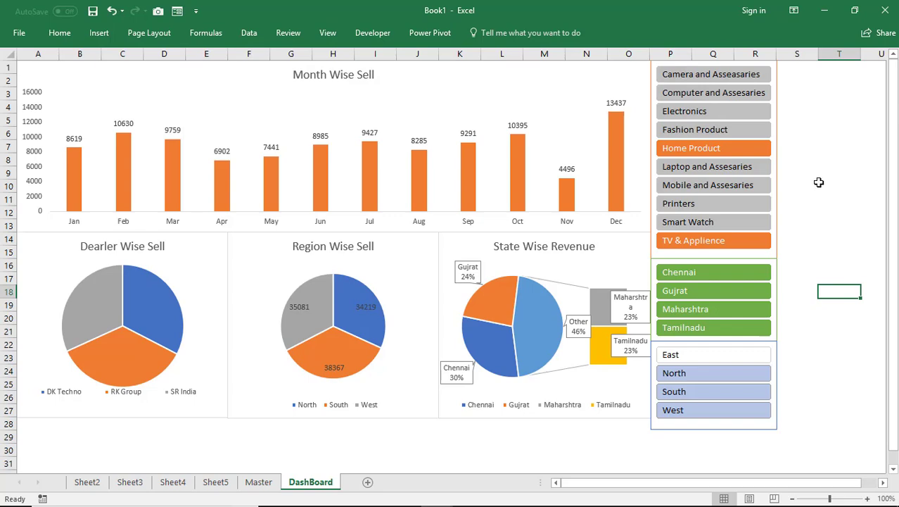
pyautogui.scroll(-1, 779, 301)
pyautogui.scroll(1, 787, 281)
# - Filter the slicers to Laptop and Assesaries in the East, North and South regions
pyautogui.click(685, 77)
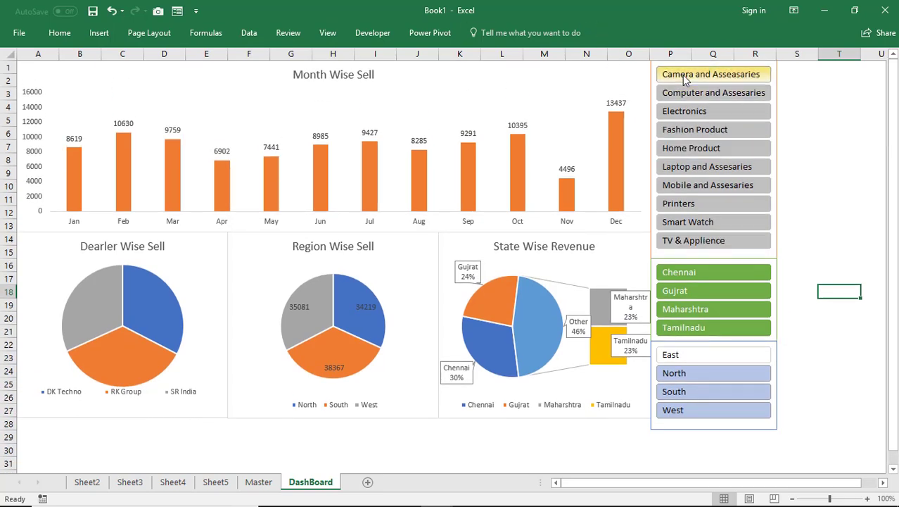
pyautogui.click(686, 167)
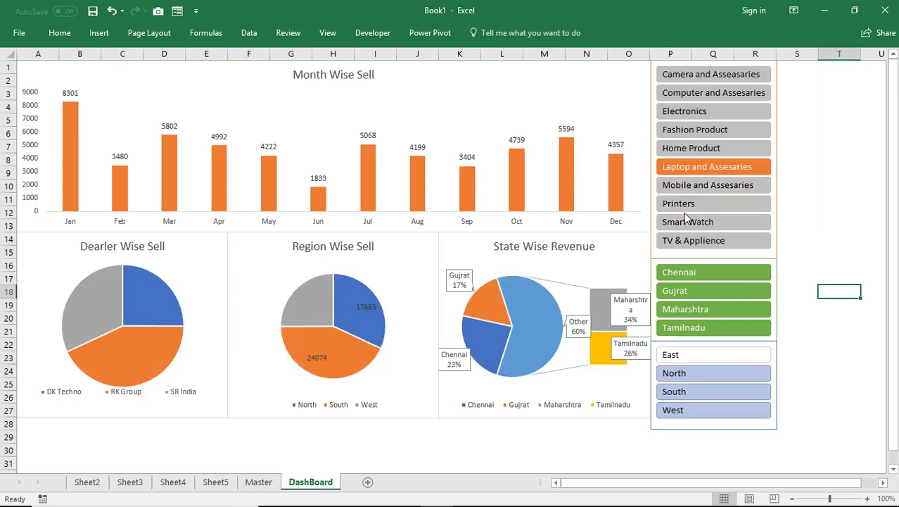
pyautogui.click(680, 372)
pyautogui.click(681, 392)
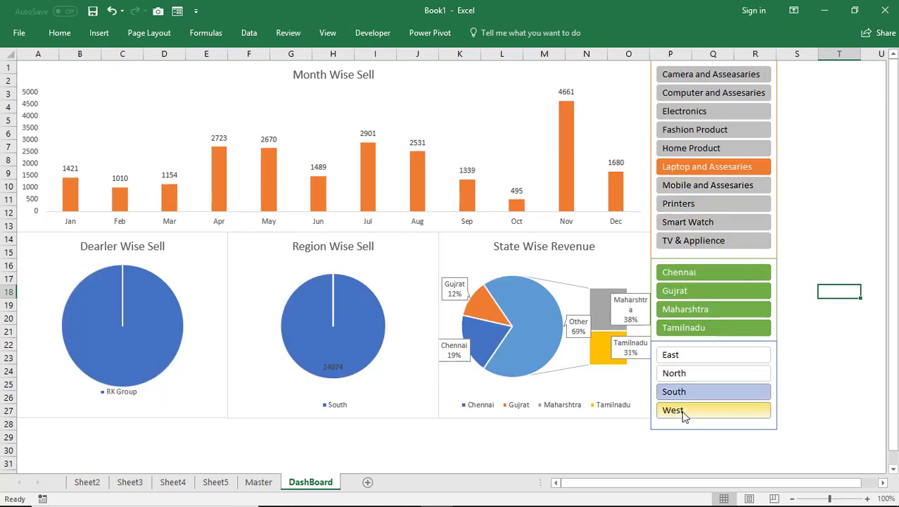
pyautogui.keyDown('ctrl'); pyautogui.click(683, 374); pyautogui.keyUp('ctrl')
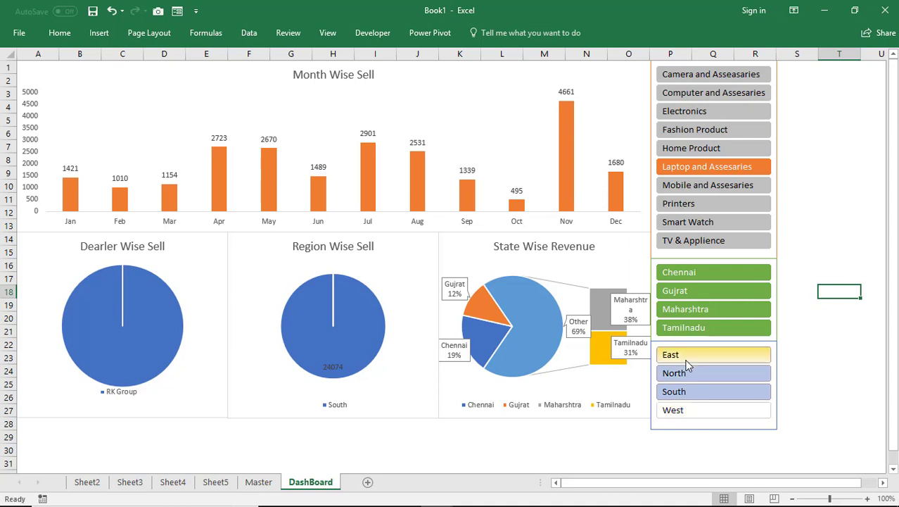
pyautogui.keyDown('ctrl'); pyautogui.click(688, 359); pyautogui.keyUp('ctrl')
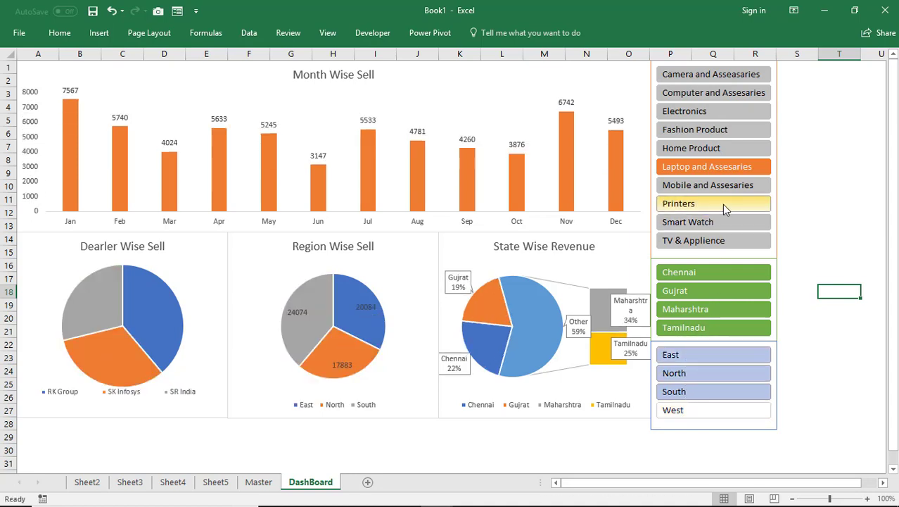